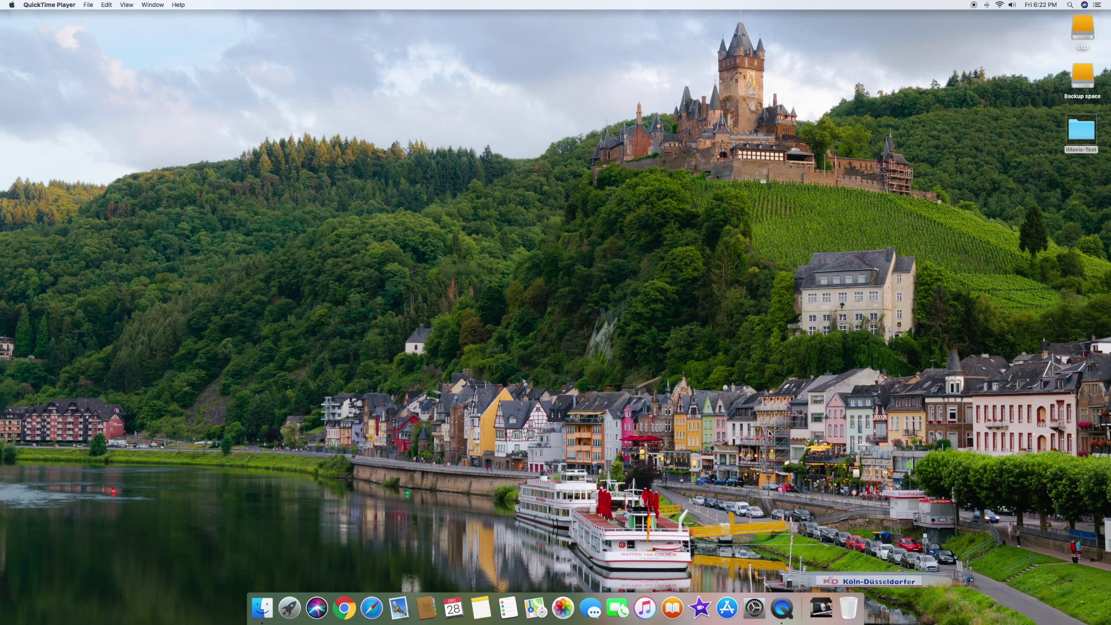
Open iMovie and create a new movie project
{"action": "left_click", "coordinate": [699, 606]}
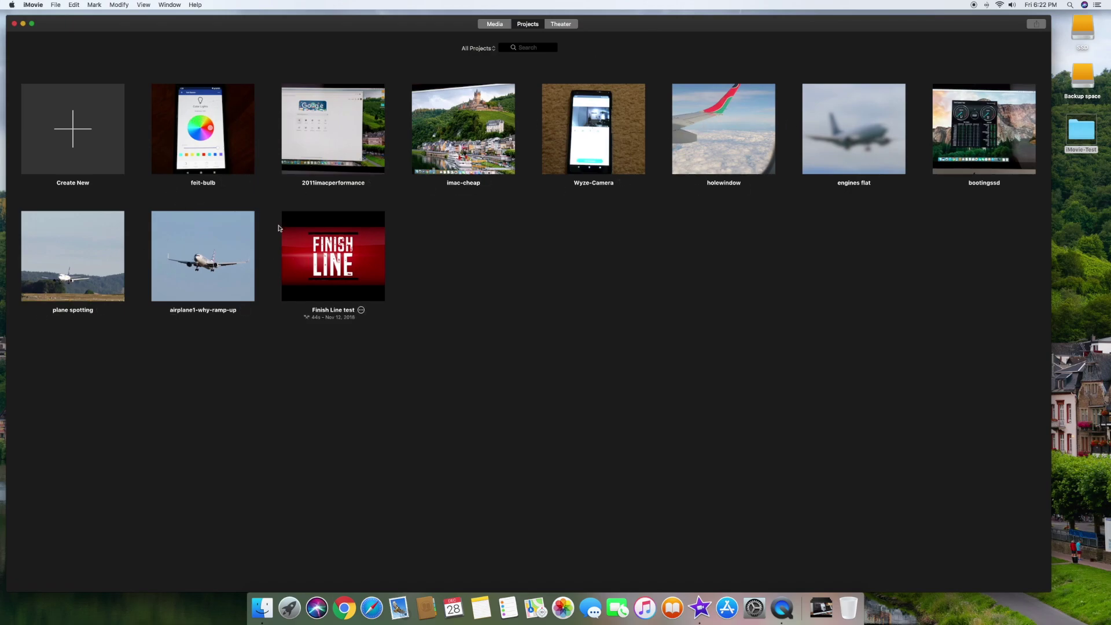
{"action": "left_click", "coordinate": [55, 6]}
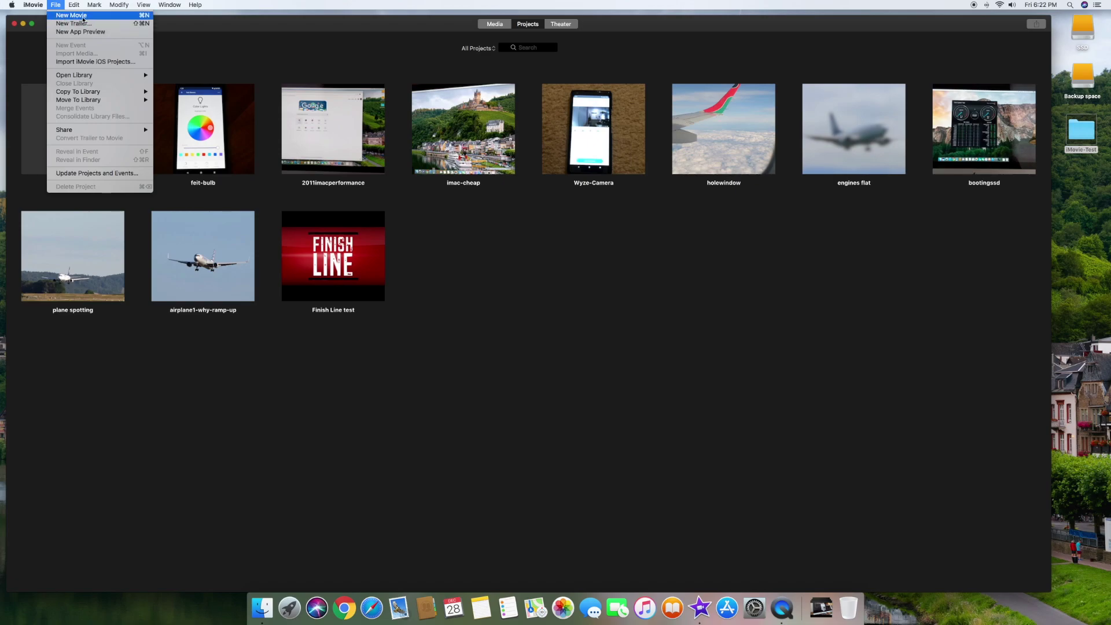
{"action": "left_click", "coordinate": [210, 56]}
{"action": "left_click", "coordinate": [76, 134]}
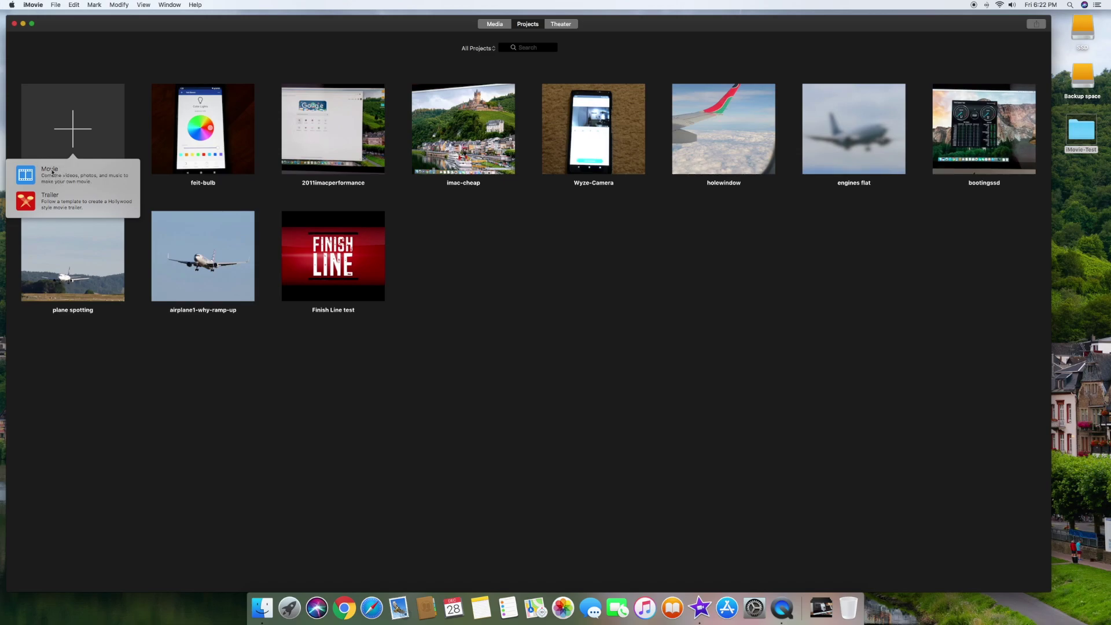
{"action": "left_click", "coordinate": [51, 172]}
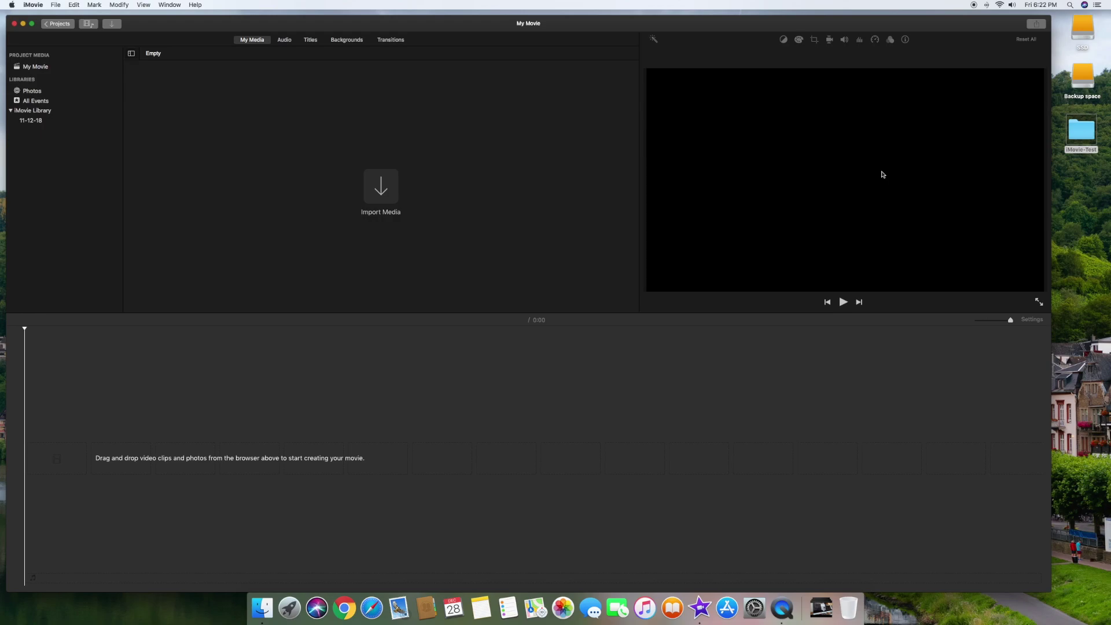
{"action": "left_click", "coordinate": [462, 369]}
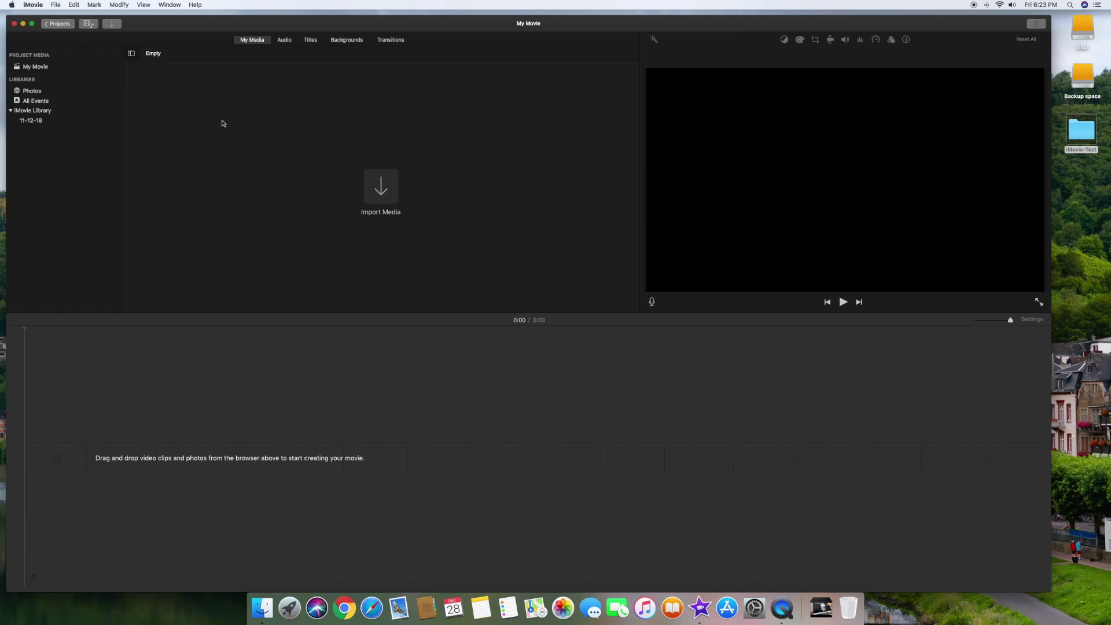
Import AC_787.mp4 and the Airbus A380 landing .mov from the desktop folder iMovie-Test into the My Movie project media
{"action": "left_click", "coordinate": [26, 68]}
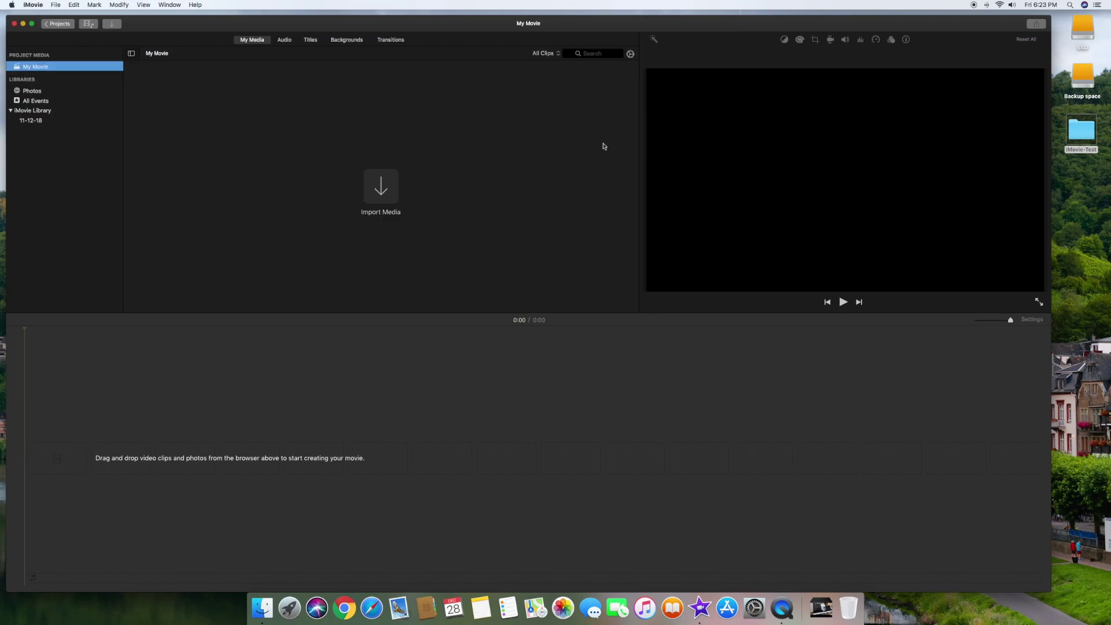
{"action": "double_click", "coordinate": [1087, 132]}
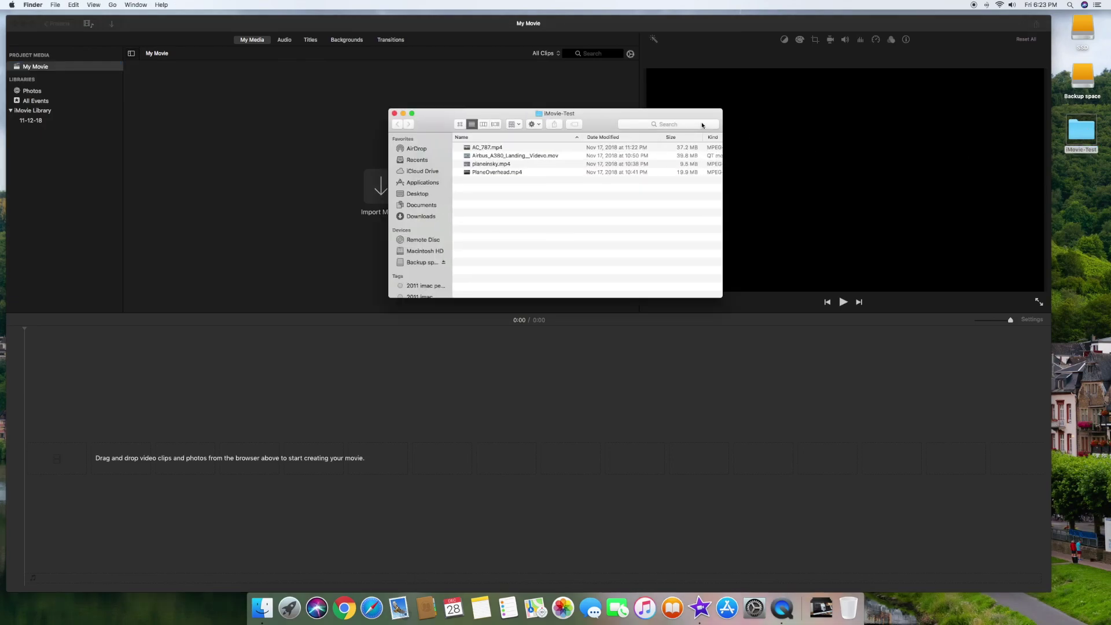
{"action": "left_click_drag", "start_coordinate": [600, 116], "coordinate": [984, 177]}
{"action": "left_click_drag", "start_coordinate": [872, 210], "coordinate": [449, 198]}
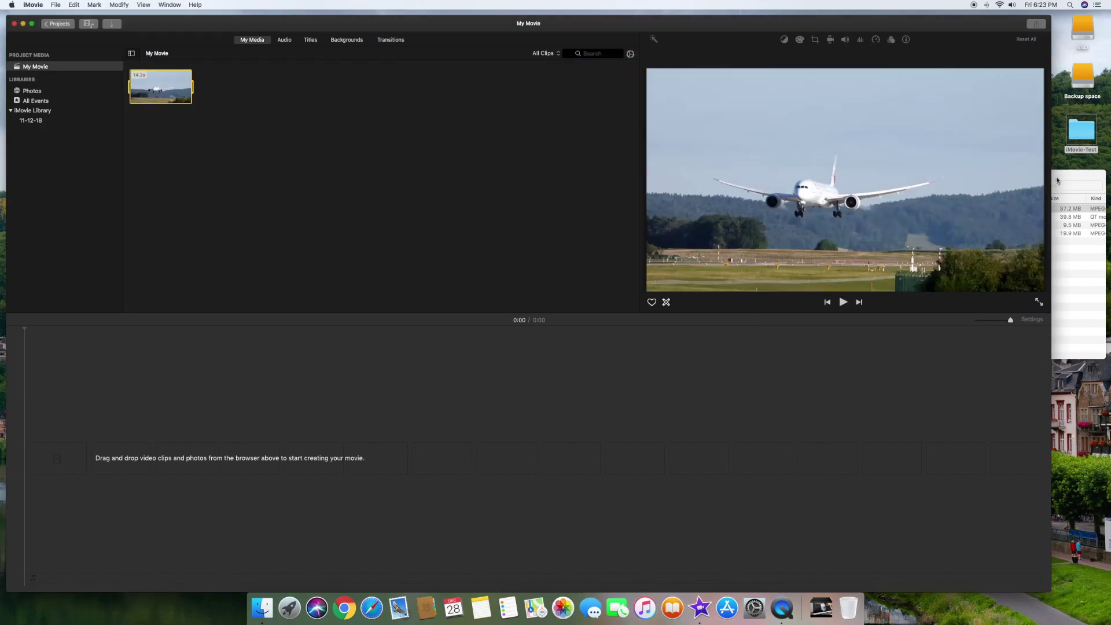
{"action": "left_click", "coordinate": [1057, 181]}
{"action": "left_click", "coordinate": [915, 218]}
{"action": "left_click_drag", "start_coordinate": [915, 218], "coordinate": [369, 108]}
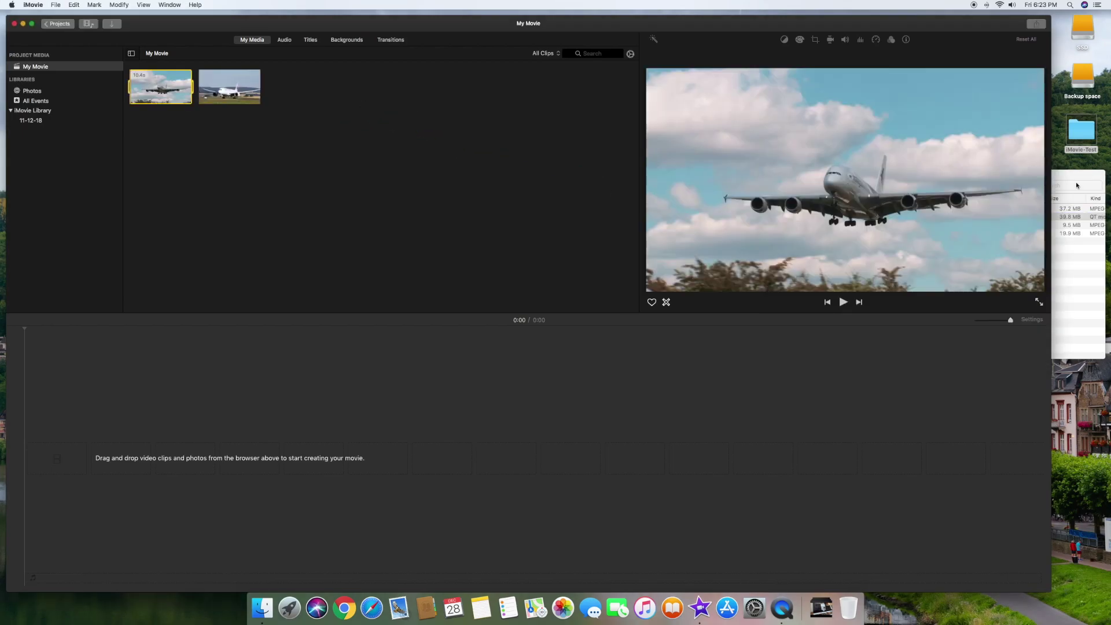
Import planeinsky.mp4 and PlaneOverhead.mp4 into the project media, close the iMovie-Test folder window and preview the imported clips
{"action": "left_click", "coordinate": [1077, 185]}
{"action": "left_click", "coordinate": [890, 225]}
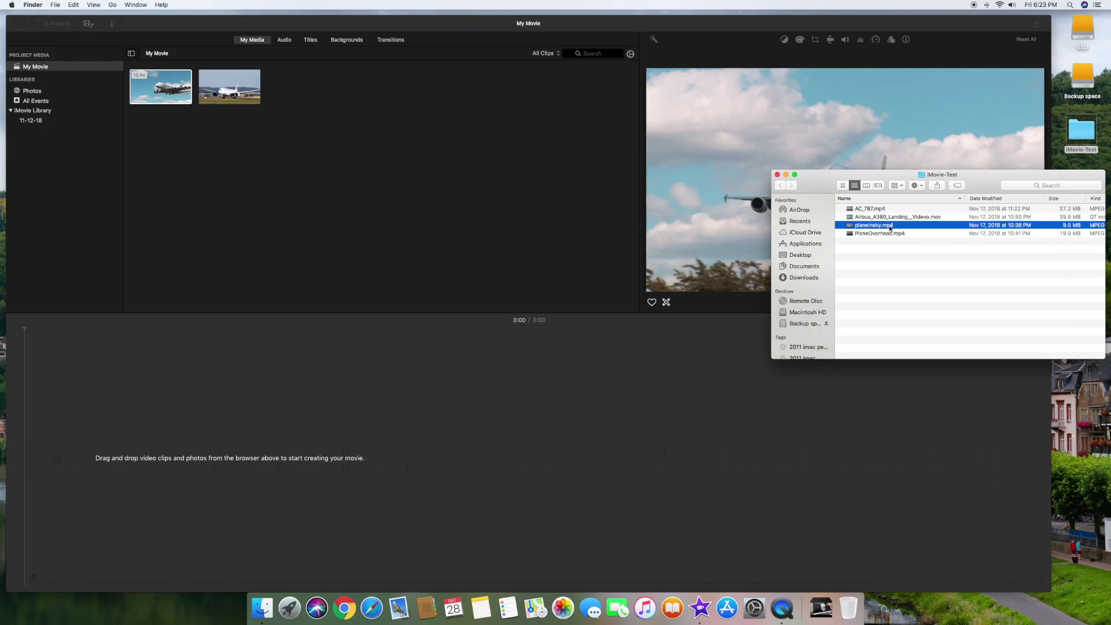
{"action": "left_click_drag", "start_coordinate": [890, 227], "coordinate": [407, 117]}
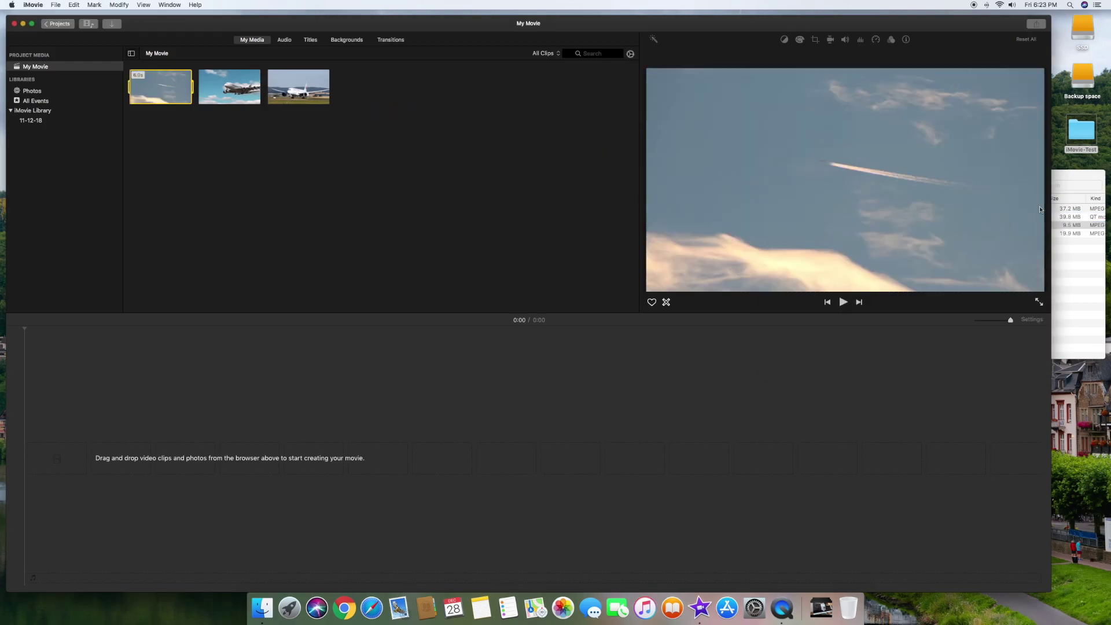
{"action": "left_click", "coordinate": [1076, 182]}
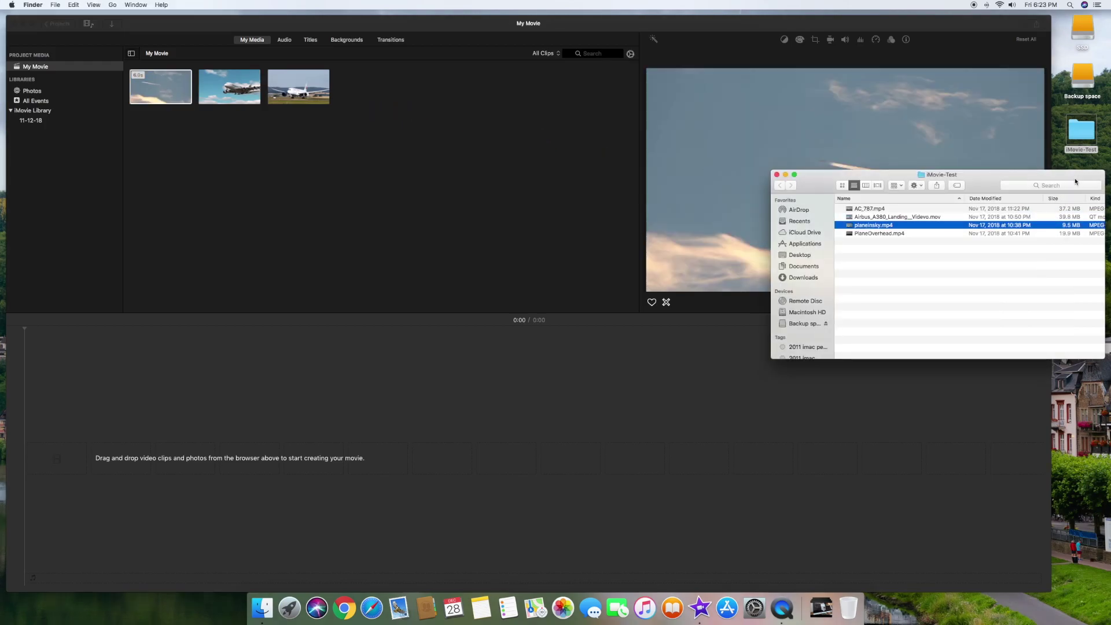
{"action": "left_click", "coordinate": [884, 234]}
{"action": "left_click_drag", "start_coordinate": [884, 236], "coordinate": [453, 119]}
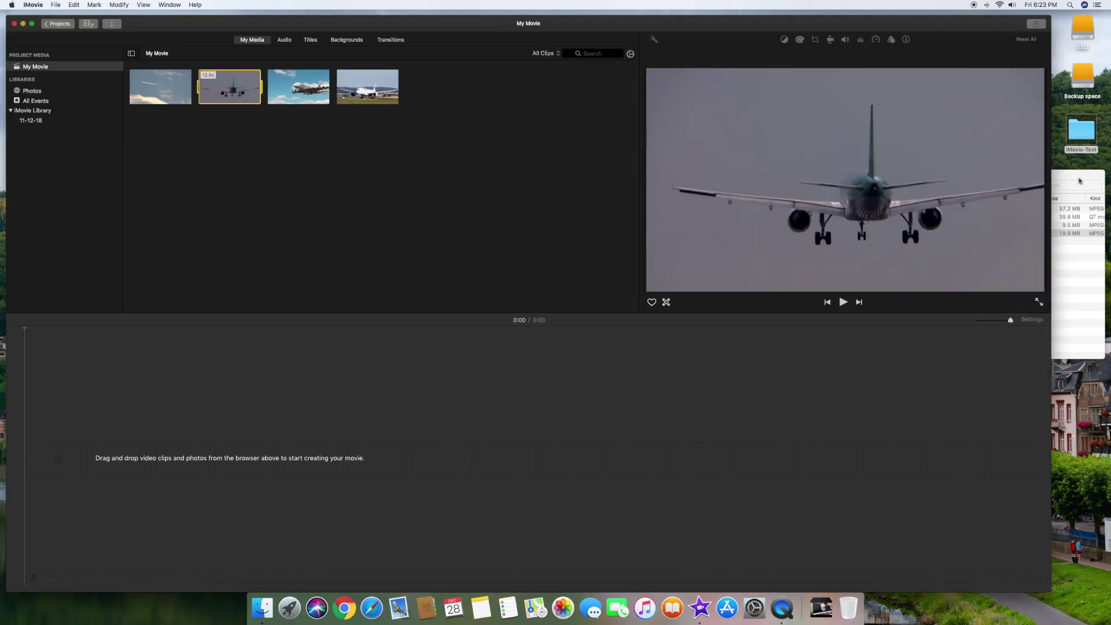
{"action": "left_click", "coordinate": [1079, 181]}
{"action": "left_click", "coordinate": [777, 175]}
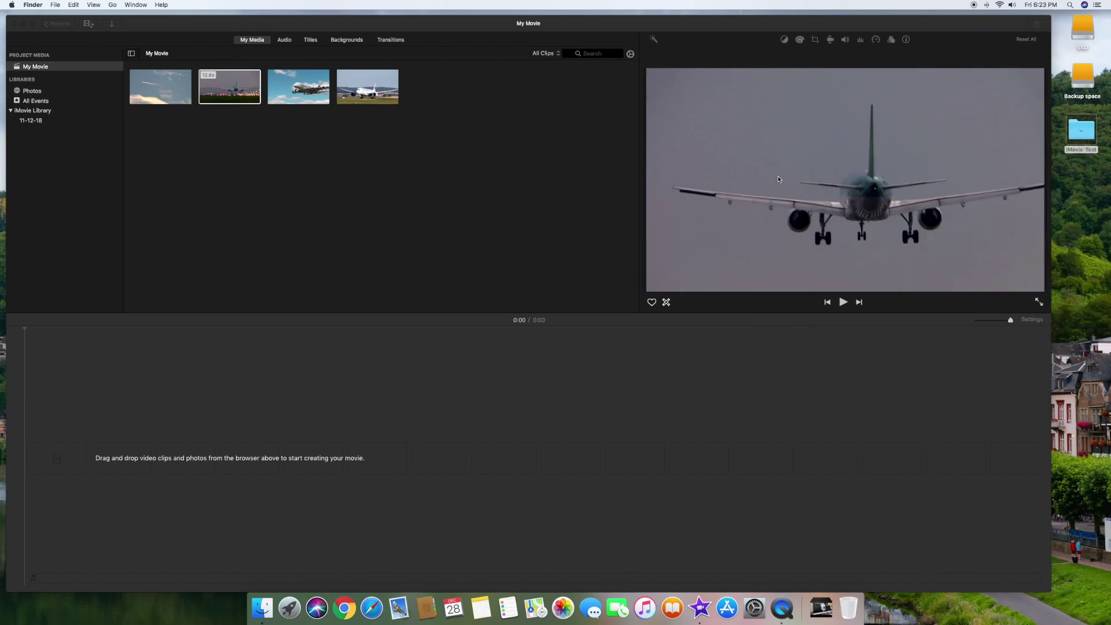
{"action": "left_click", "coordinate": [163, 97]}
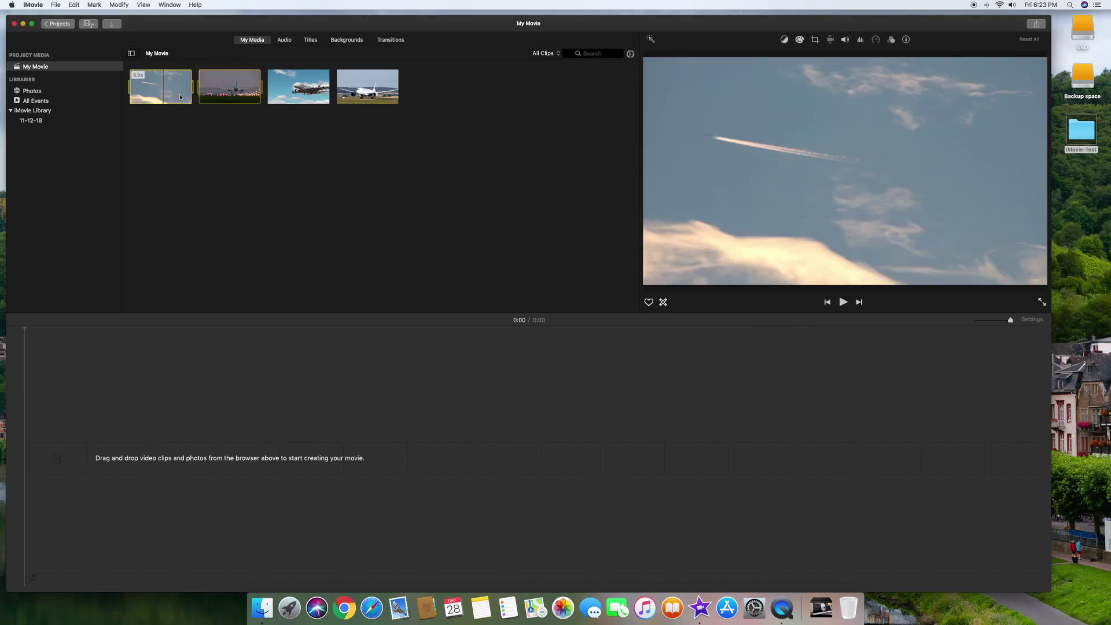
{"action": "left_click", "coordinate": [292, 96]}
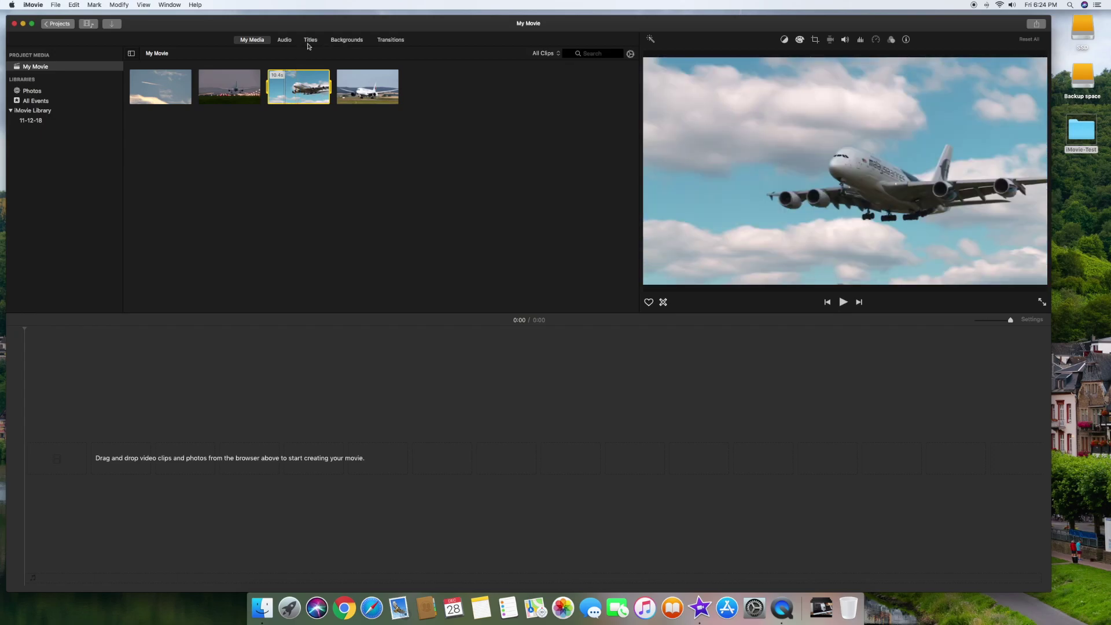
Add the Curtain background to the start of the timeline and trim its end to just under 3 seconds
{"action": "left_click", "coordinate": [344, 40]}
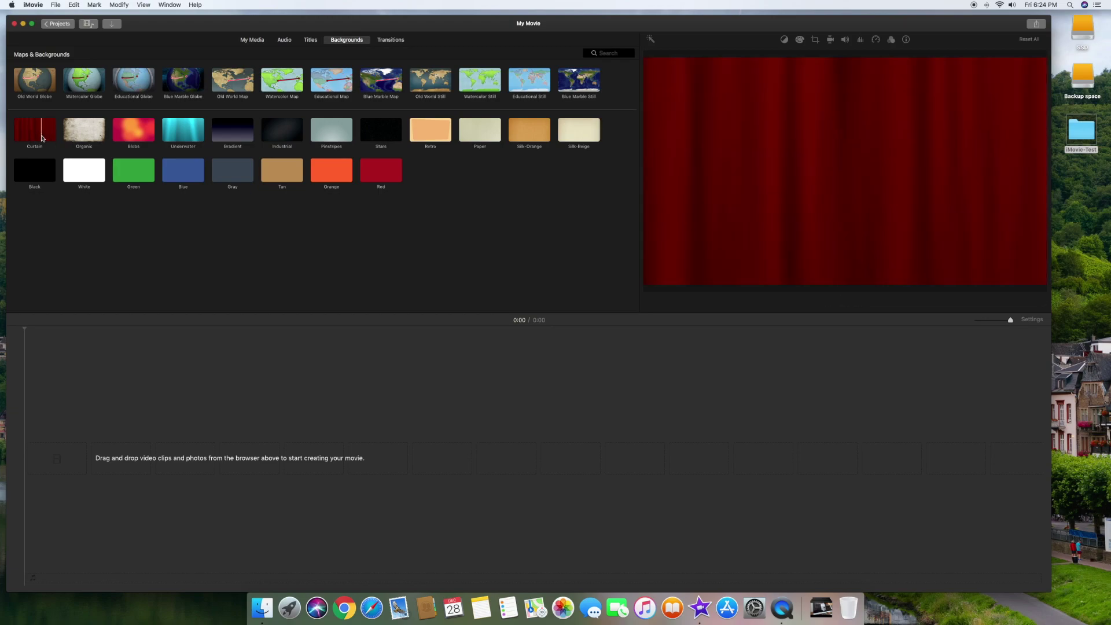
{"action": "left_click_drag", "start_coordinate": [43, 139], "coordinate": [34, 465]}
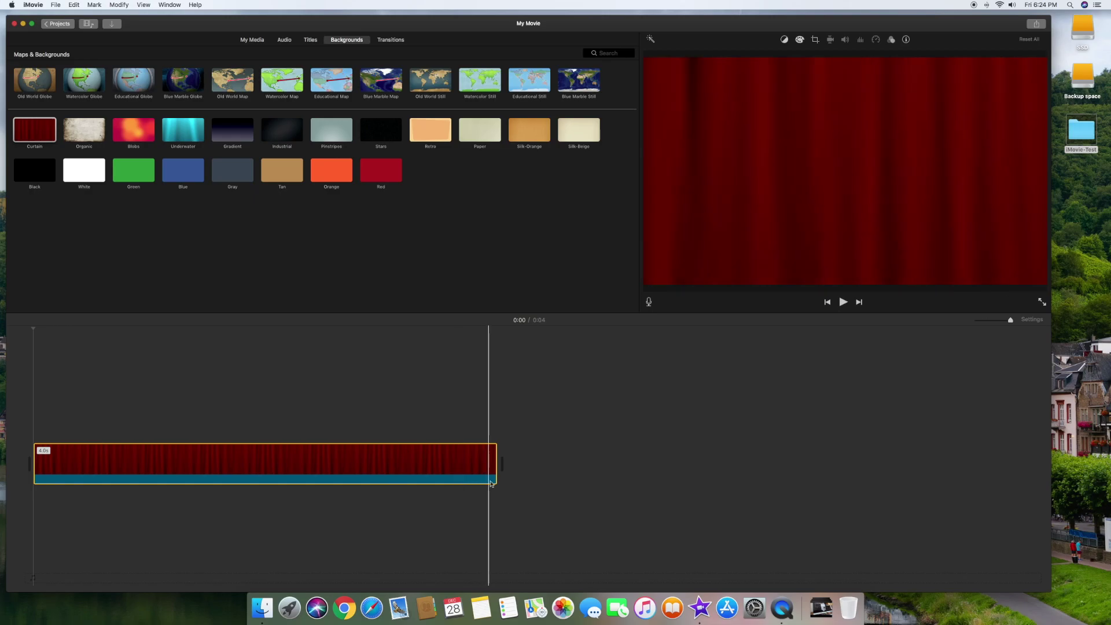
{"action": "left_click_drag", "start_coordinate": [496, 464], "coordinate": [351, 464]}
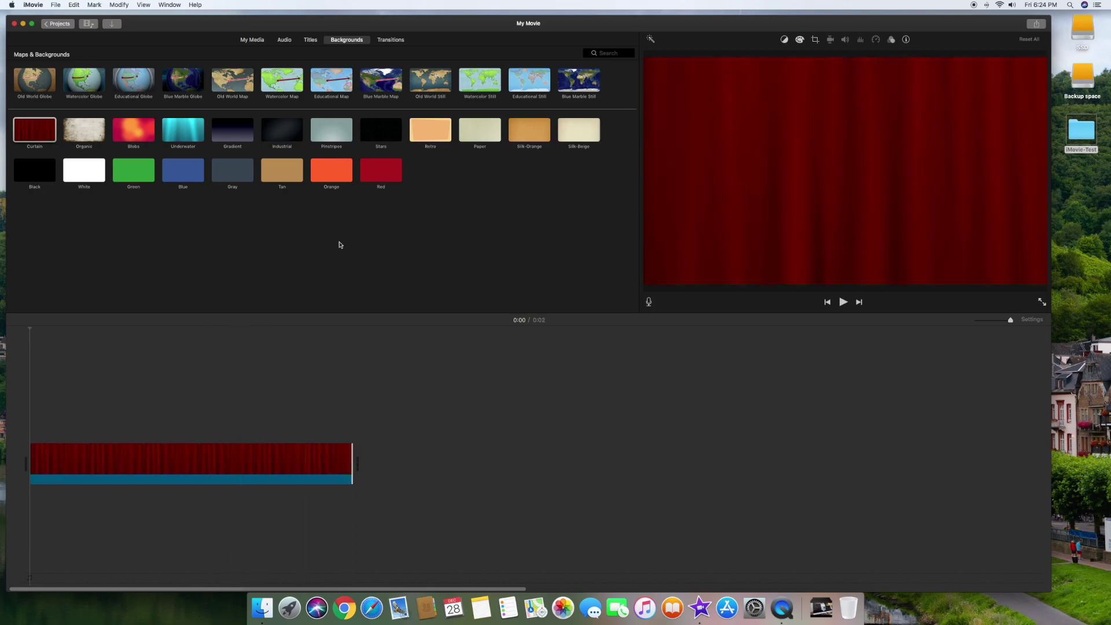
Place a Vertical Drift title over the curtain background and trim it to 2.5 seconds so it ends with the background
{"action": "left_click", "coordinate": [312, 41]}
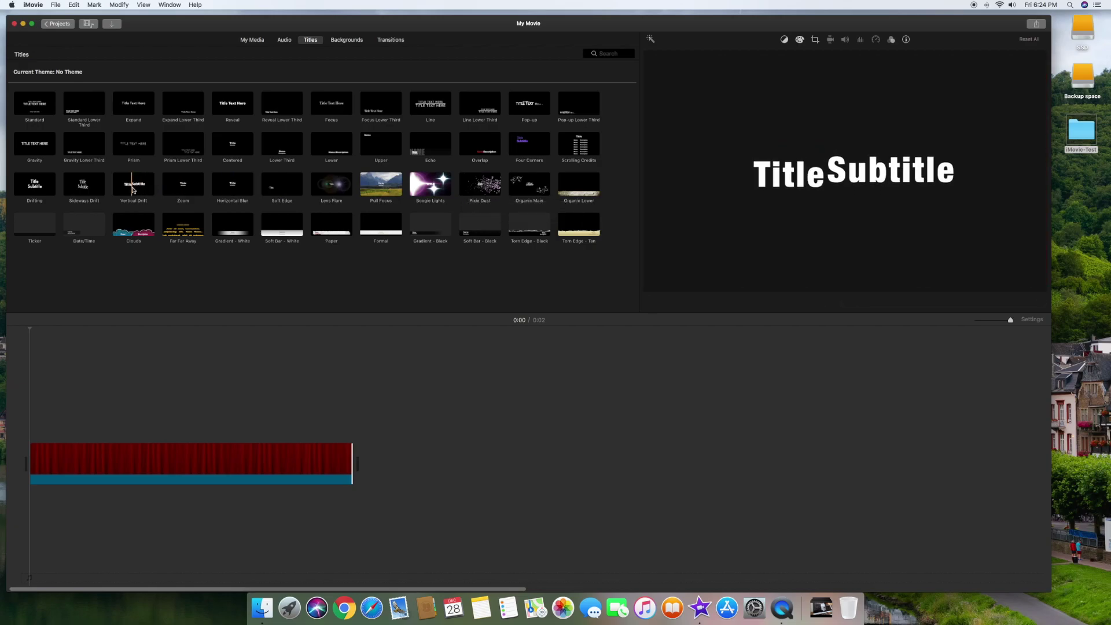
{"action": "left_click_drag", "start_coordinate": [128, 190], "coordinate": [63, 439]}
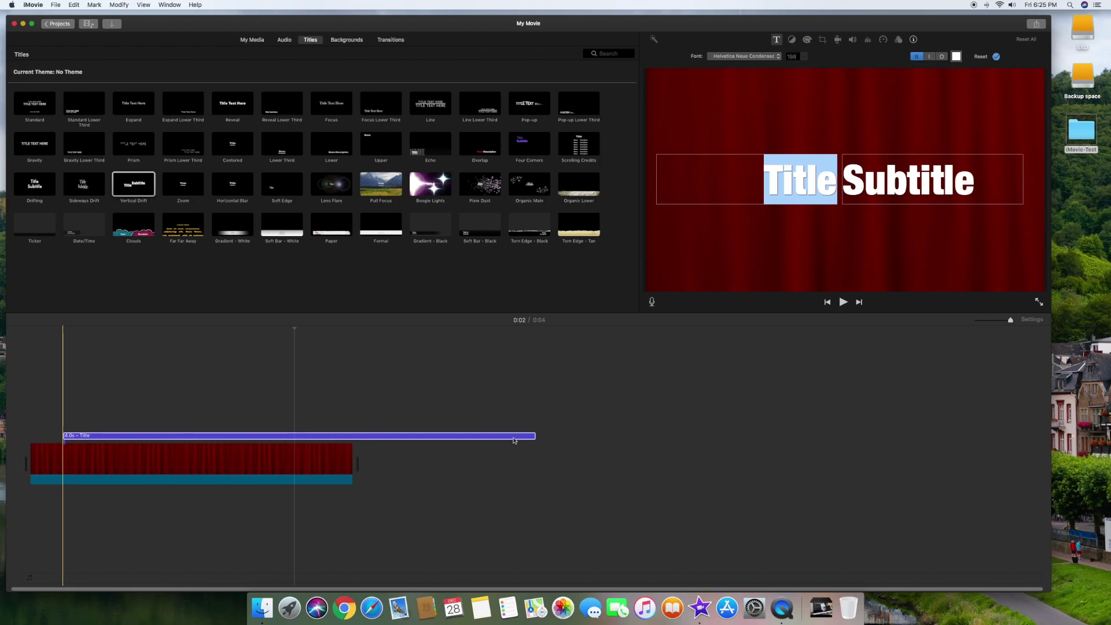
{"action": "left_click", "coordinate": [461, 439]}
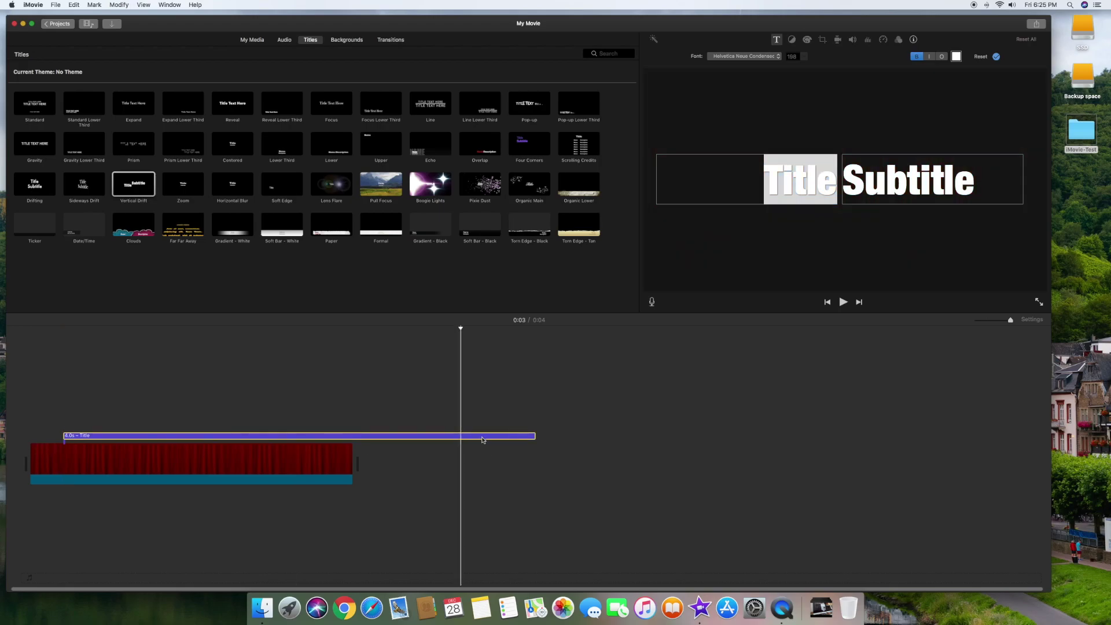
{"action": "left_click_drag", "start_coordinate": [529, 438], "coordinate": [350, 444]}
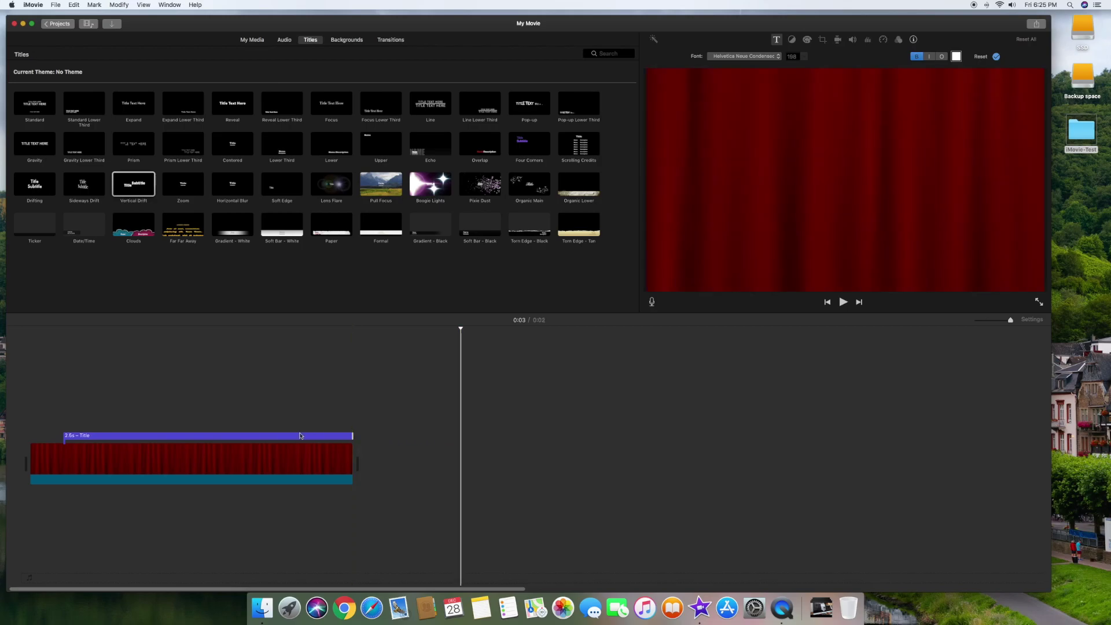
Replace the title text with "My 1st" and the subtitle with "Movie", and return to the start of the timeline
{"action": "left_click", "coordinate": [135, 438]}
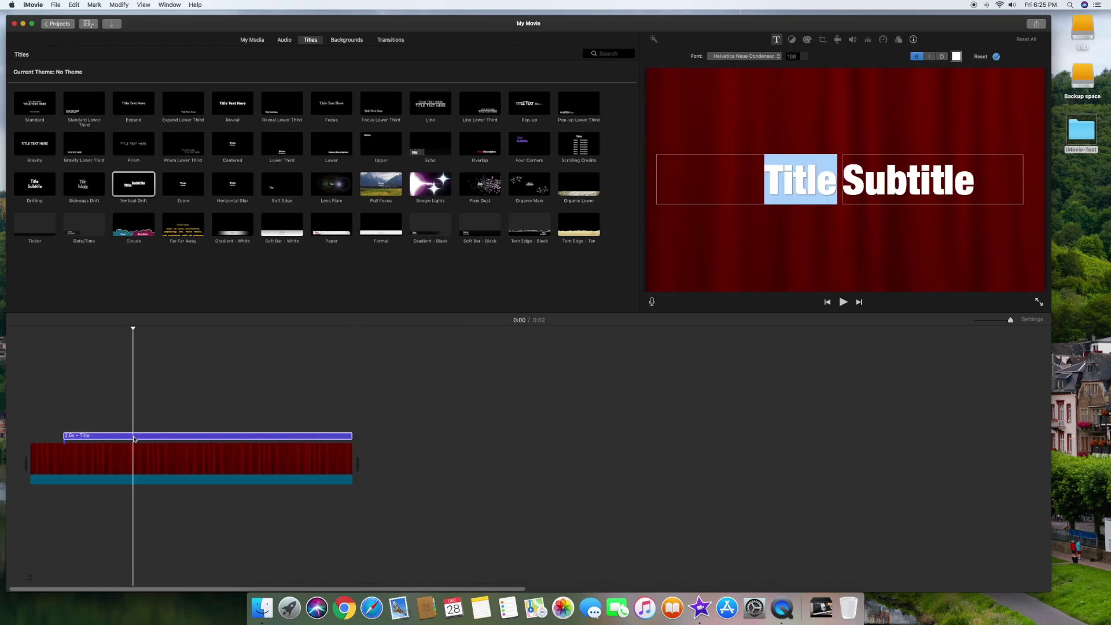
{"action": "left_click_drag", "start_coordinate": [765, 185], "coordinate": [817, 185]}
{"action": "type", "text": "My"}
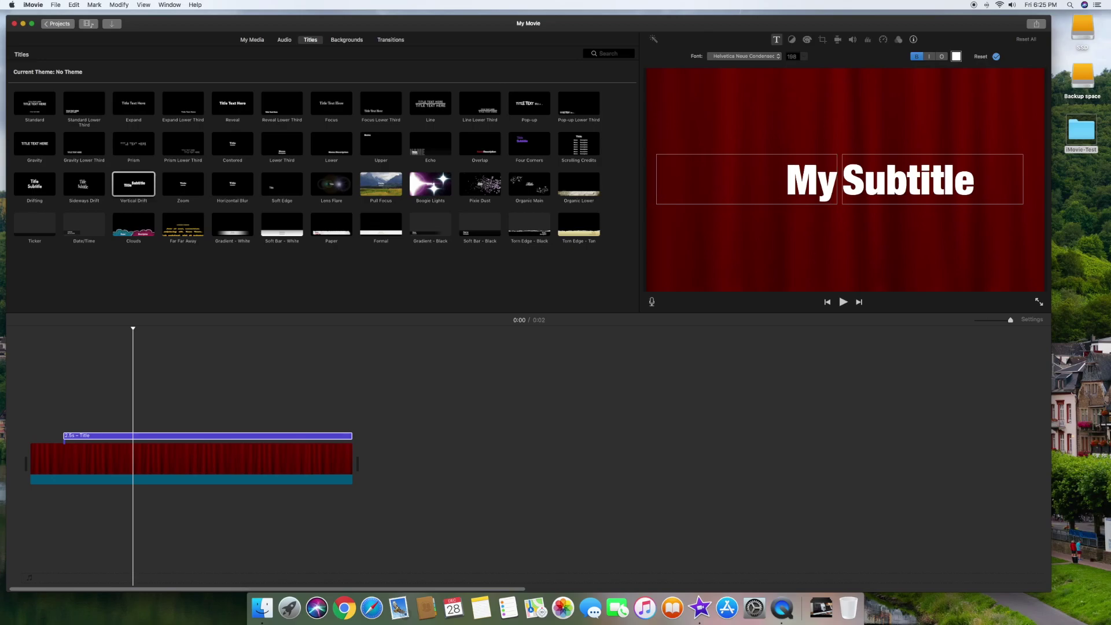
{"action": "left_click_drag", "start_coordinate": [981, 178], "coordinate": [852, 178]}
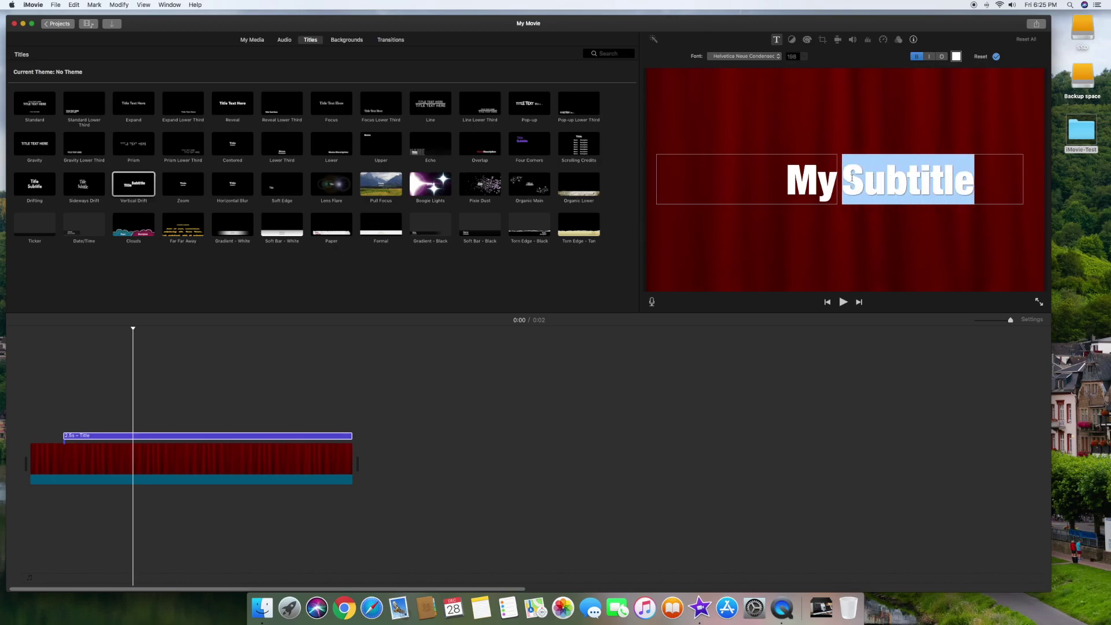
{"action": "type", "text": "Movie"}
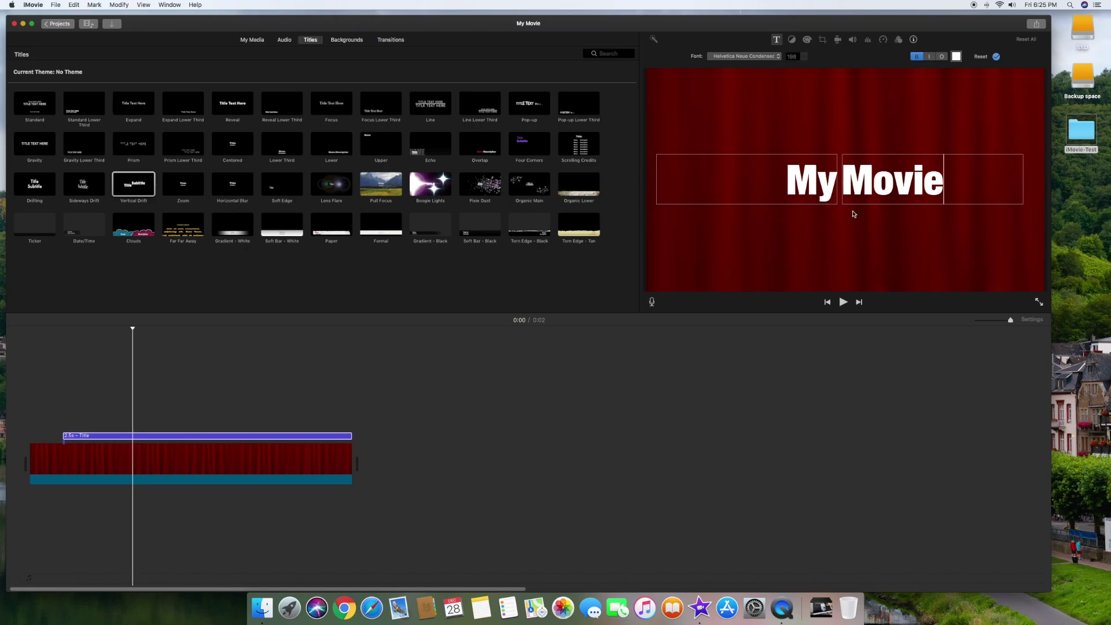
{"action": "left_click", "coordinate": [831, 188]}
{"action": "type", "text": "My 1st"}
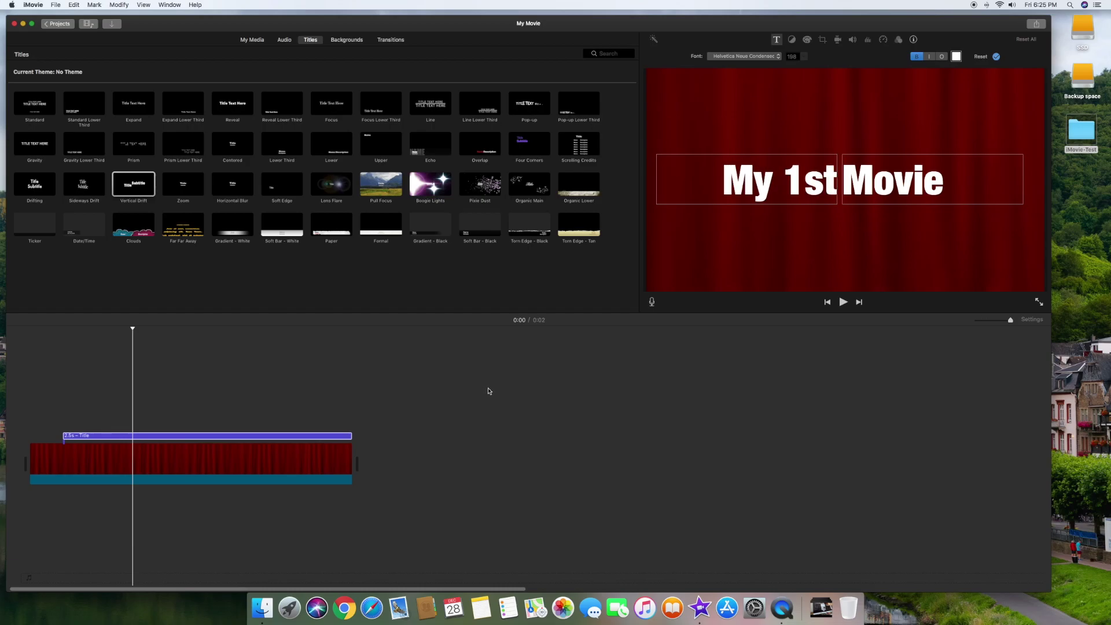
{"action": "left_click", "coordinate": [46, 397]}
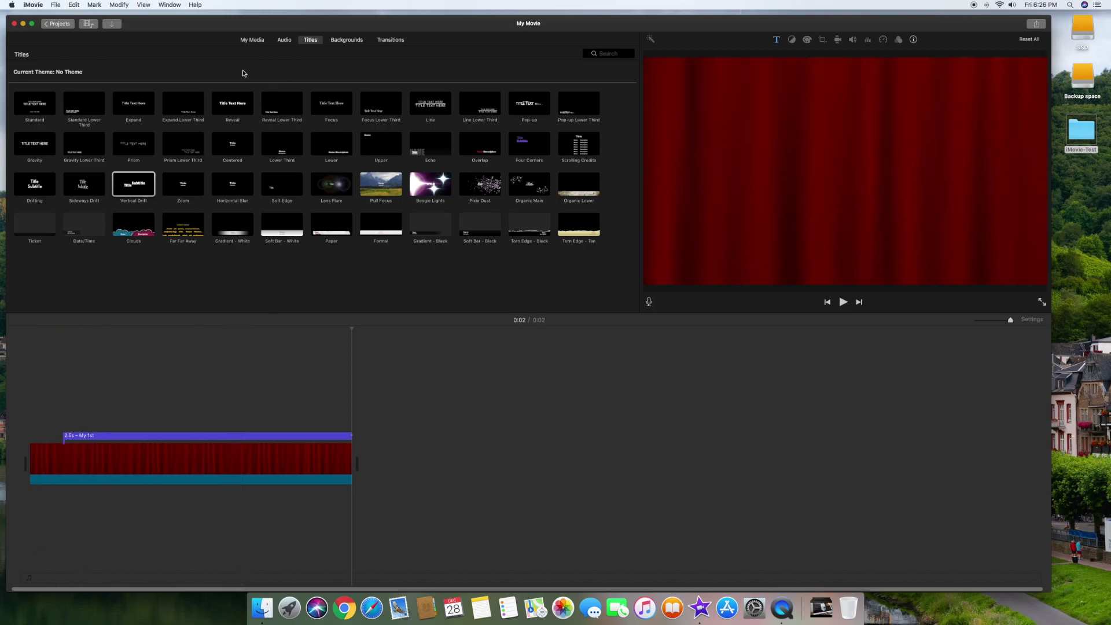
Add the sky clip with the vapour trail to the timeline after the curtain background and review the clip transition point
{"action": "left_click", "coordinate": [253, 40]}
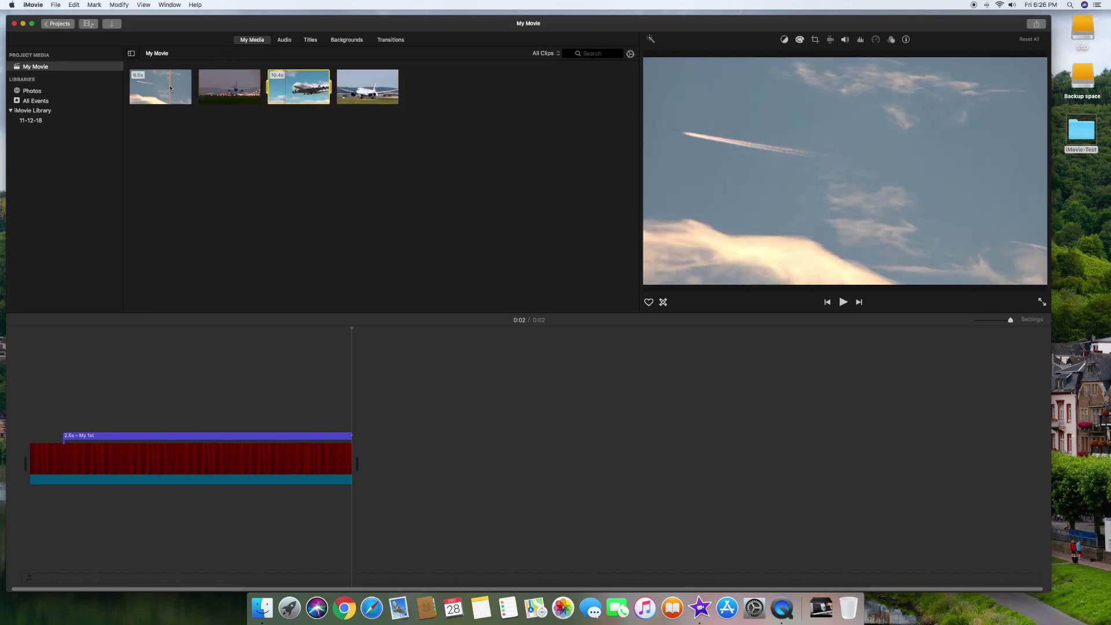
{"action": "left_click_drag", "start_coordinate": [170, 88], "coordinate": [363, 459]}
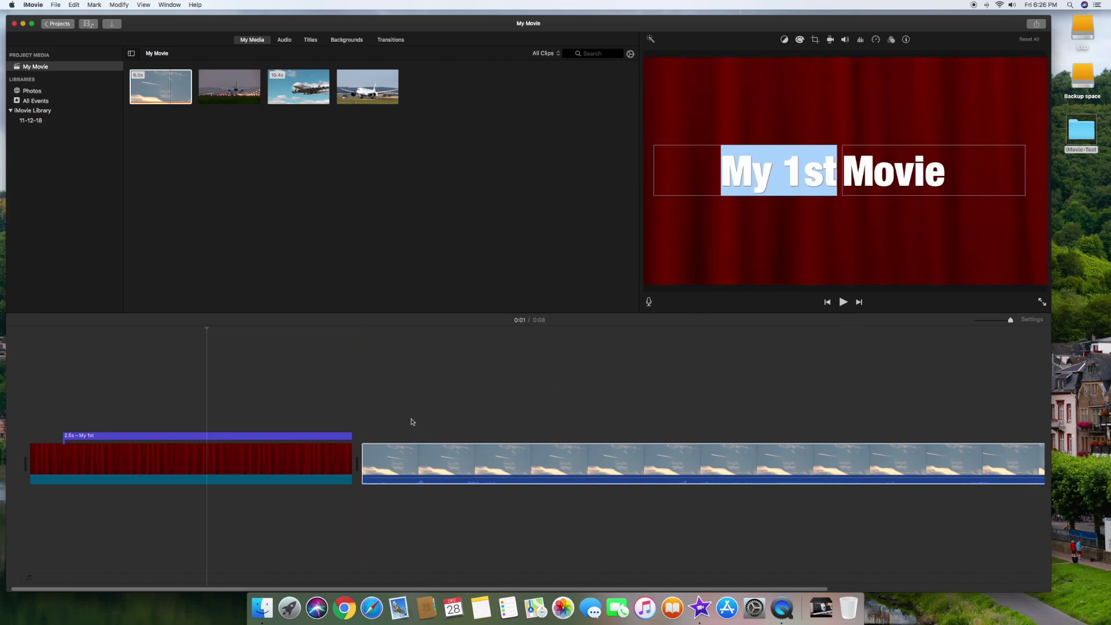
{"action": "left_click", "coordinate": [377, 424]}
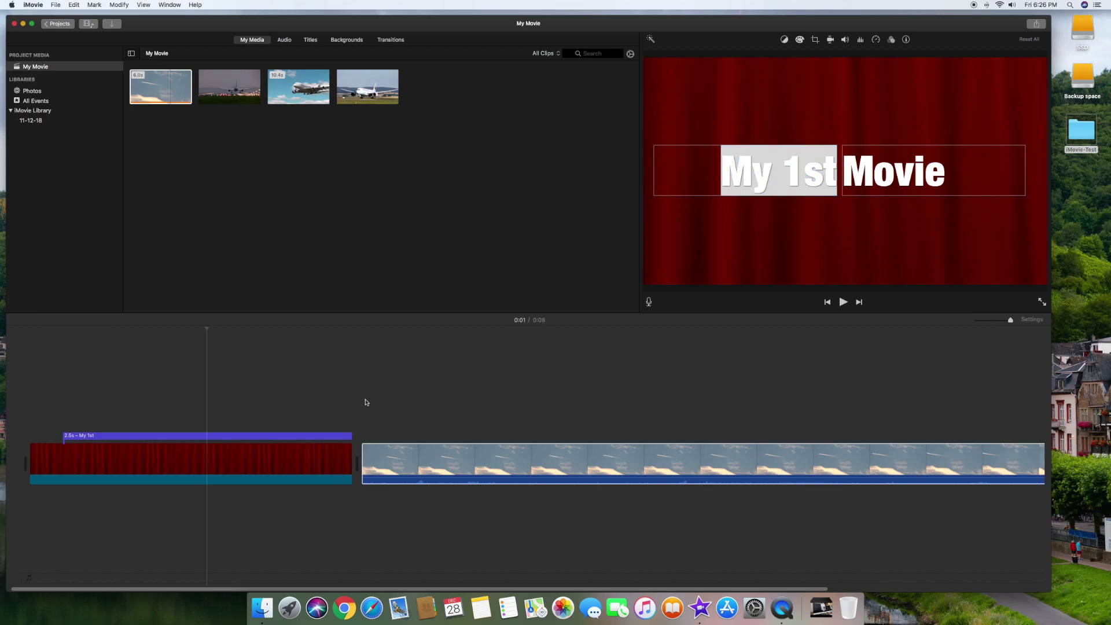
{"action": "left_click", "coordinate": [364, 399]}
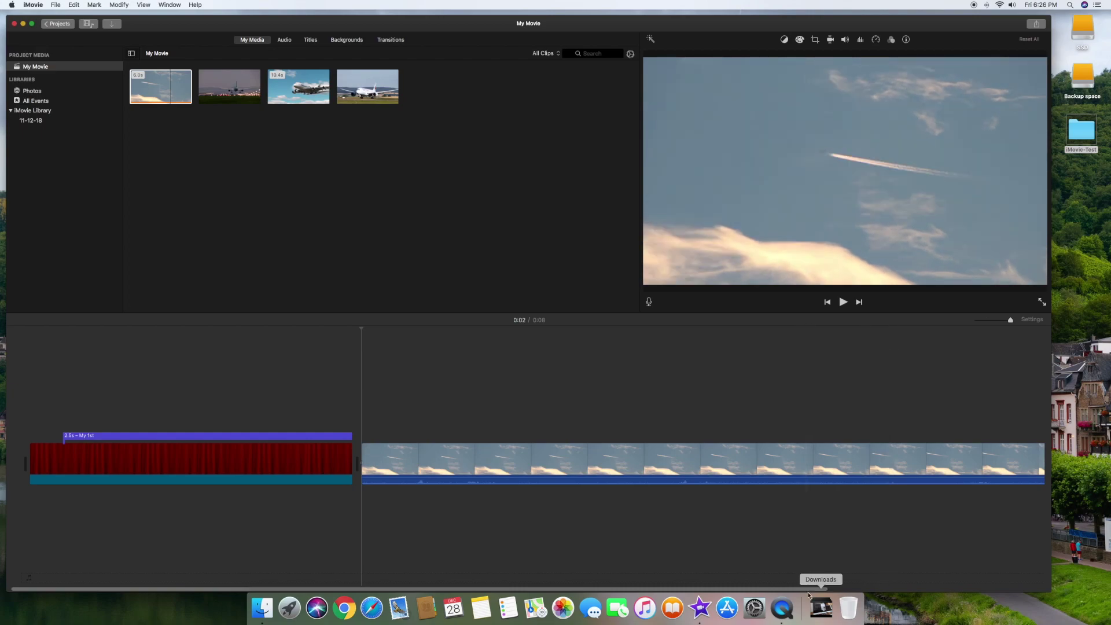
{"action": "scroll", "coordinate": [810, 589], "scroll_direction": "right", "scroll_amount": 5}
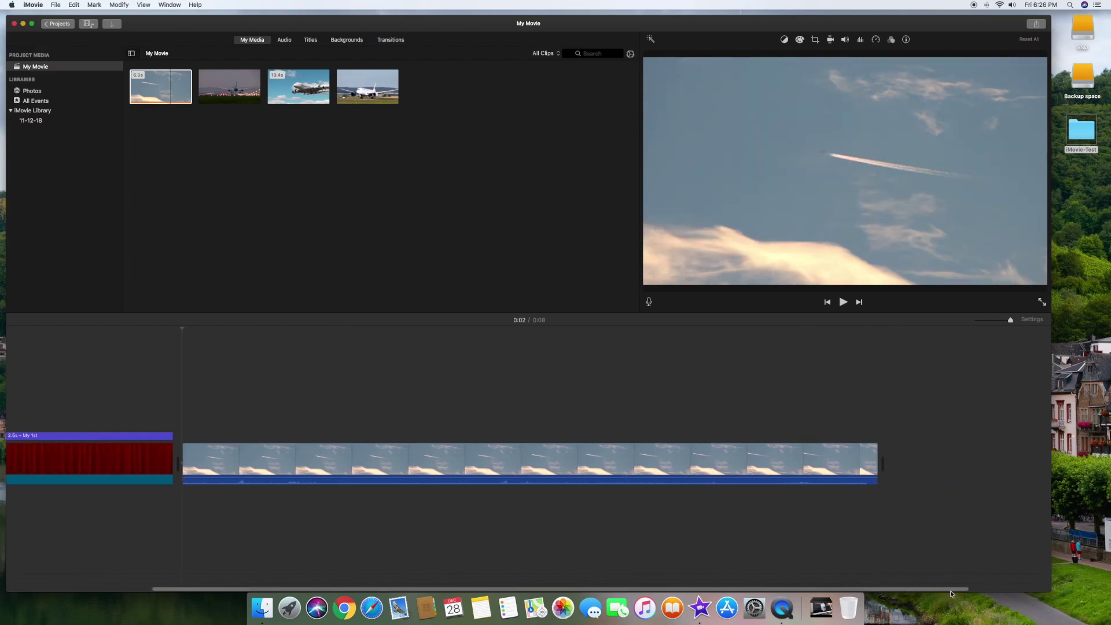
{"action": "scroll", "coordinate": [787, 591], "scroll_direction": "left", "scroll_amount": 6}
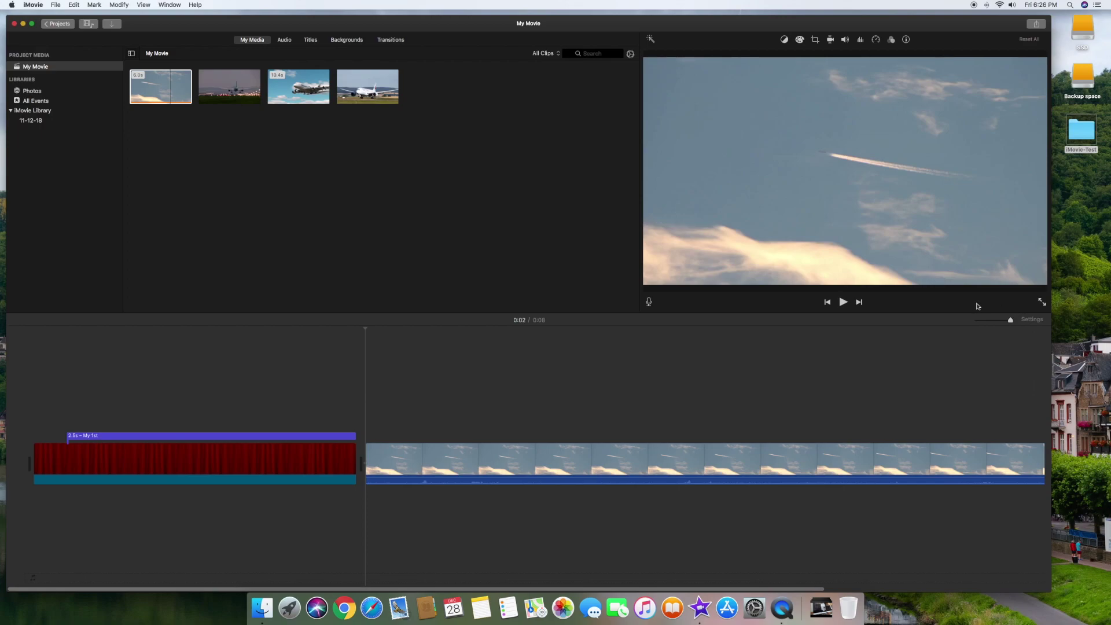
Trim the end of the vapour-trail sky clip in the timeline so it lasts about 5.3 seconds
{"action": "left_click_drag", "start_coordinate": [1011, 322], "coordinate": [1003, 323]}
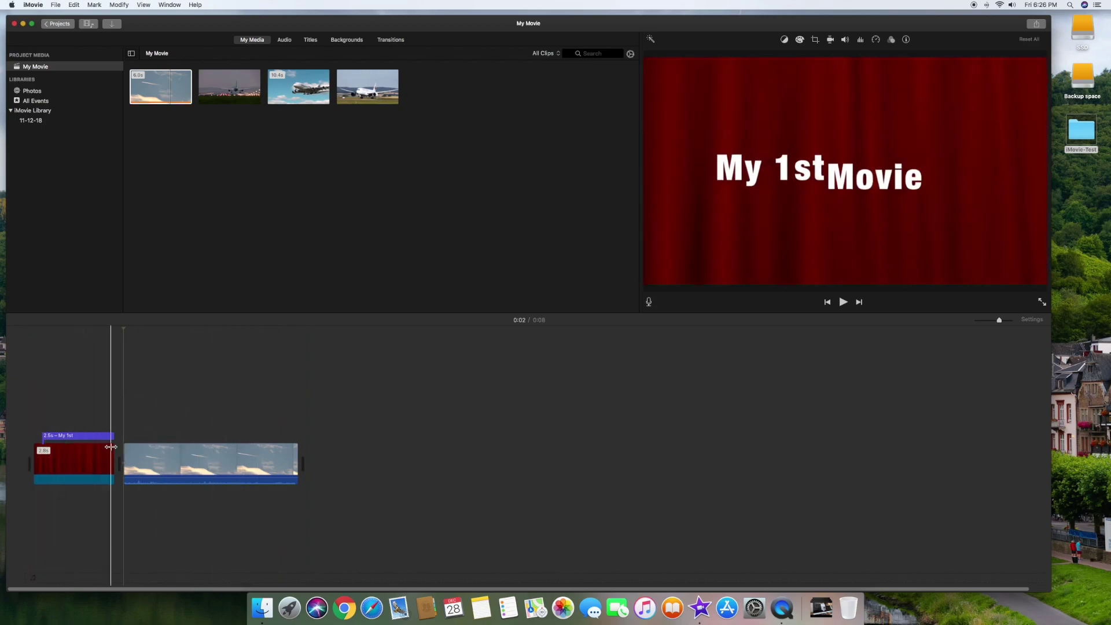
{"action": "left_click", "coordinate": [34, 438]}
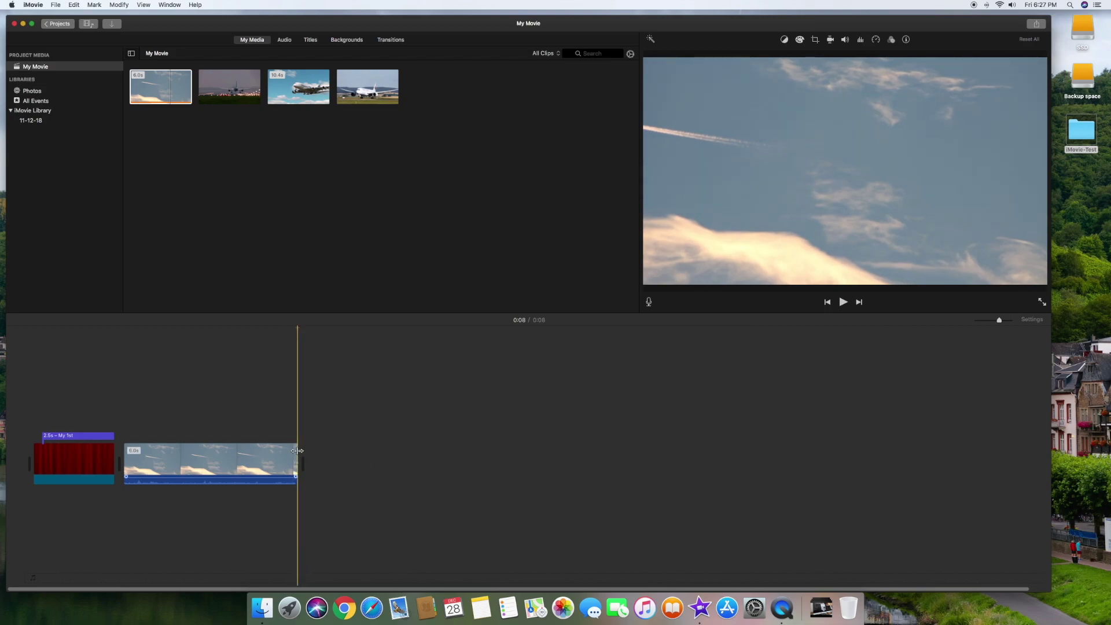
{"action": "left_click_drag", "start_coordinate": [297, 451], "coordinate": [271, 452]}
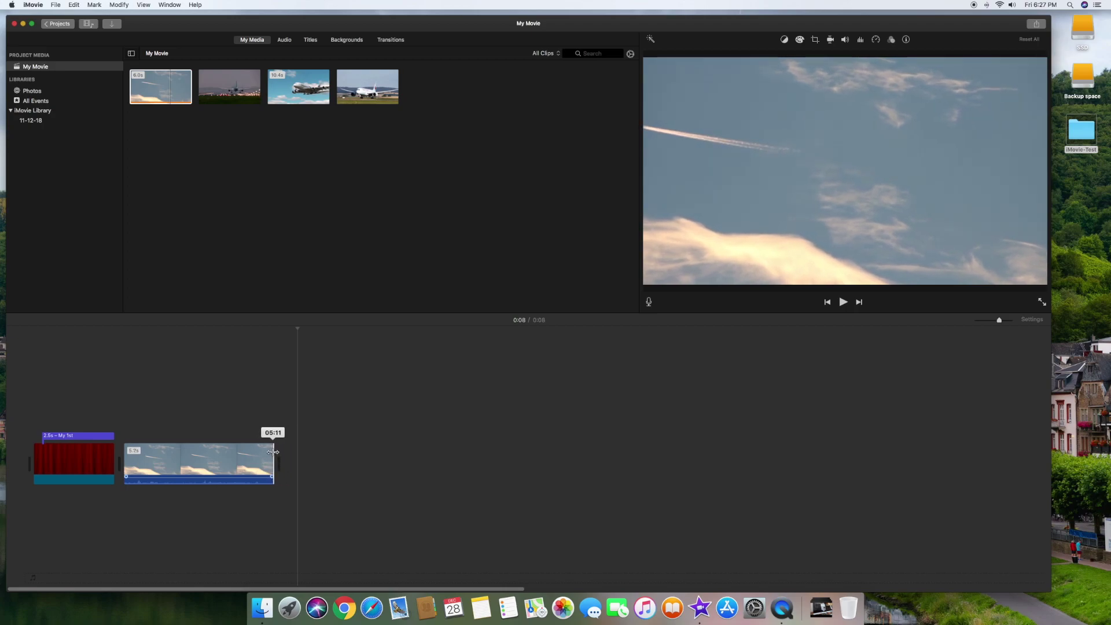
{"action": "left_click_drag", "start_coordinate": [273, 452], "coordinate": [273, 452]}
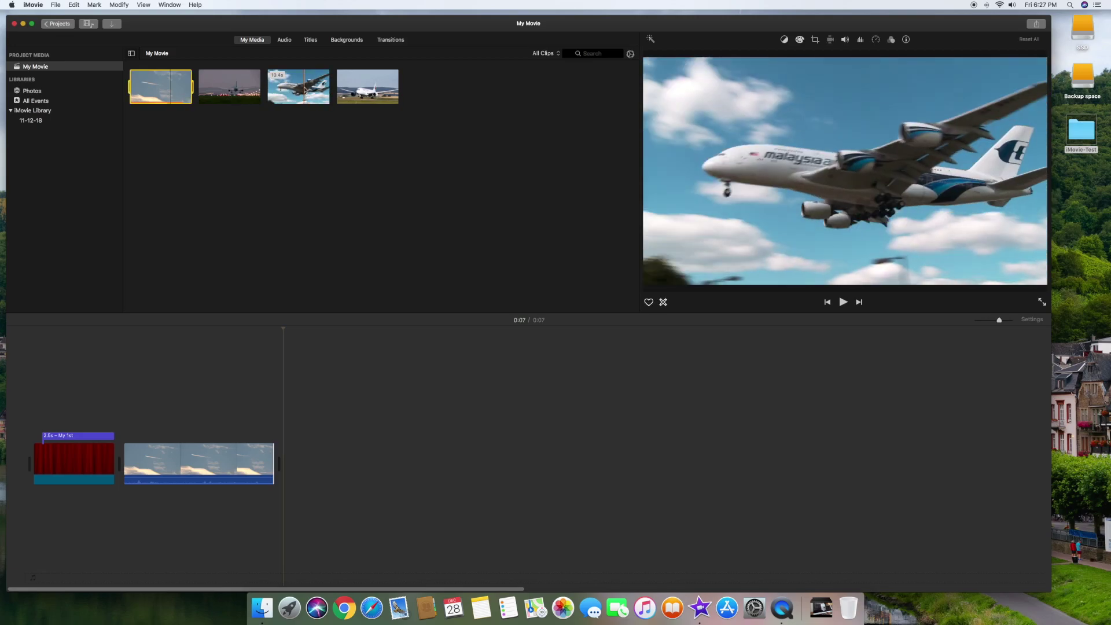
Add the Malaysia Airlines plane clip to the timeline after the sky clip and play across the cut
{"action": "left_click_drag", "start_coordinate": [305, 90], "coordinate": [306, 150]}
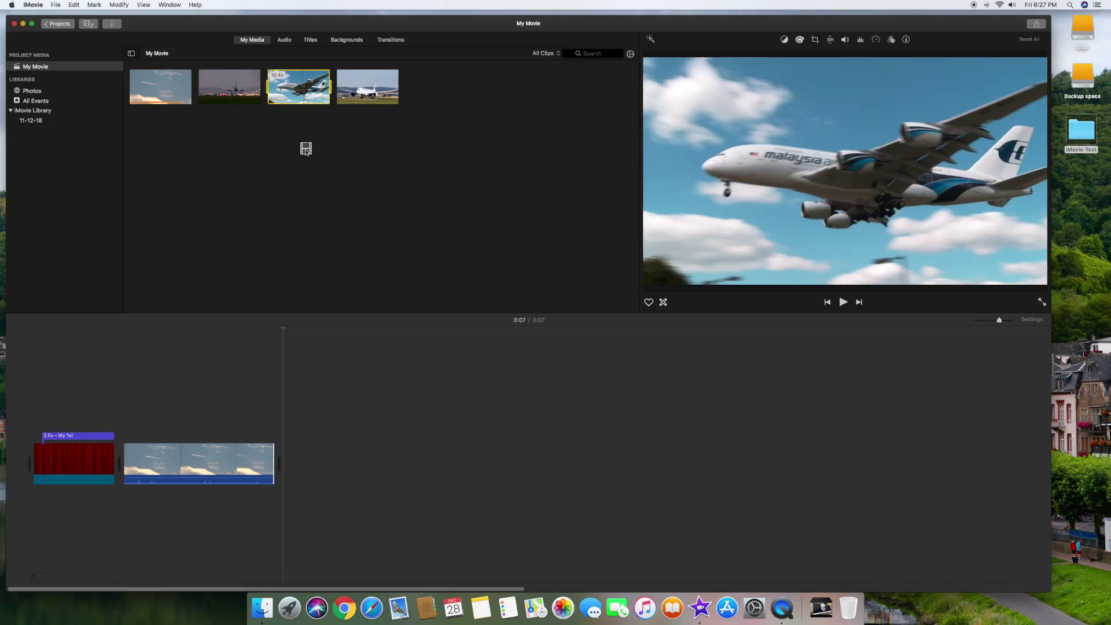
{"action": "left_click_drag", "start_coordinate": [308, 224], "coordinate": [286, 462]}
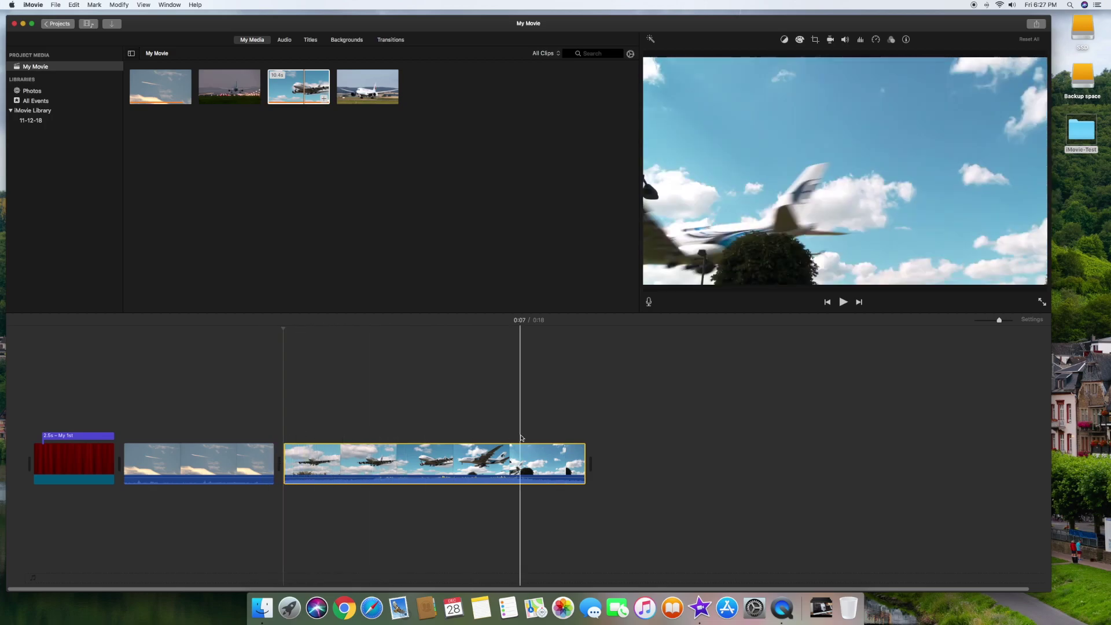
{"action": "left_click", "coordinate": [246, 461]}
{"action": "key", "text": "space"}
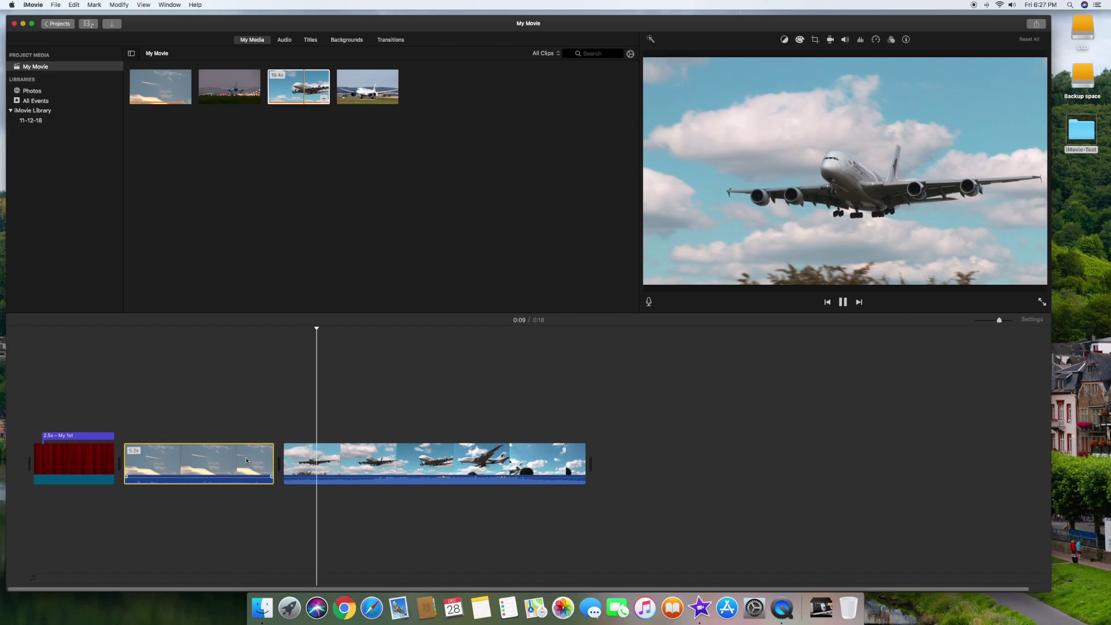
{"action": "key", "text": "space"}
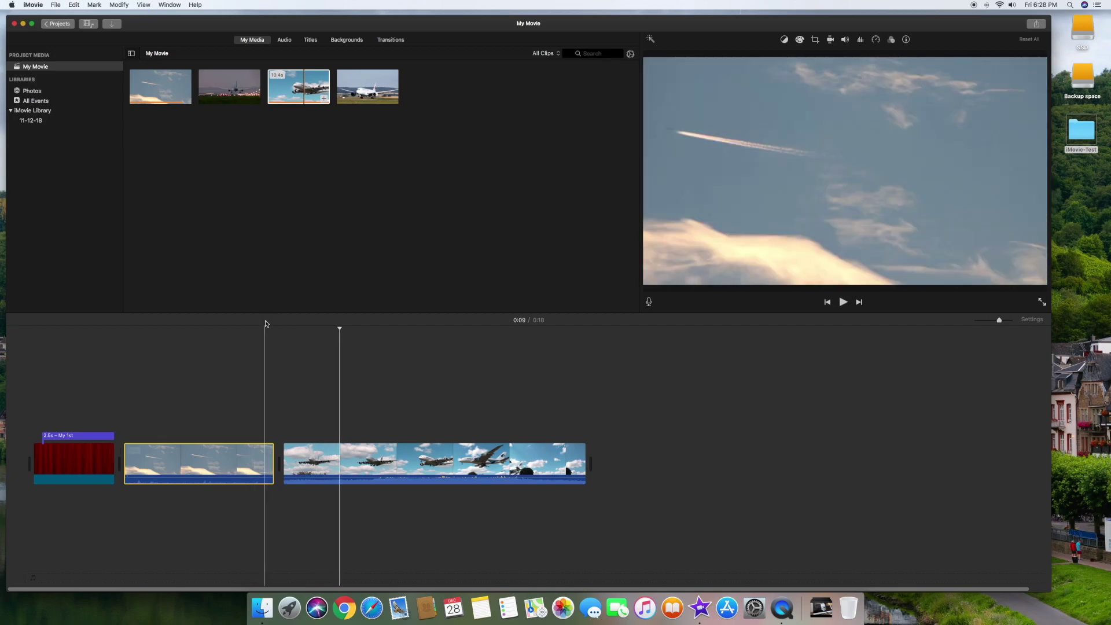
Insert a Spin In transition between the sky clip and the Malaysia Airlines clip, and play the movie to check it
{"action": "left_click", "coordinate": [382, 42]}
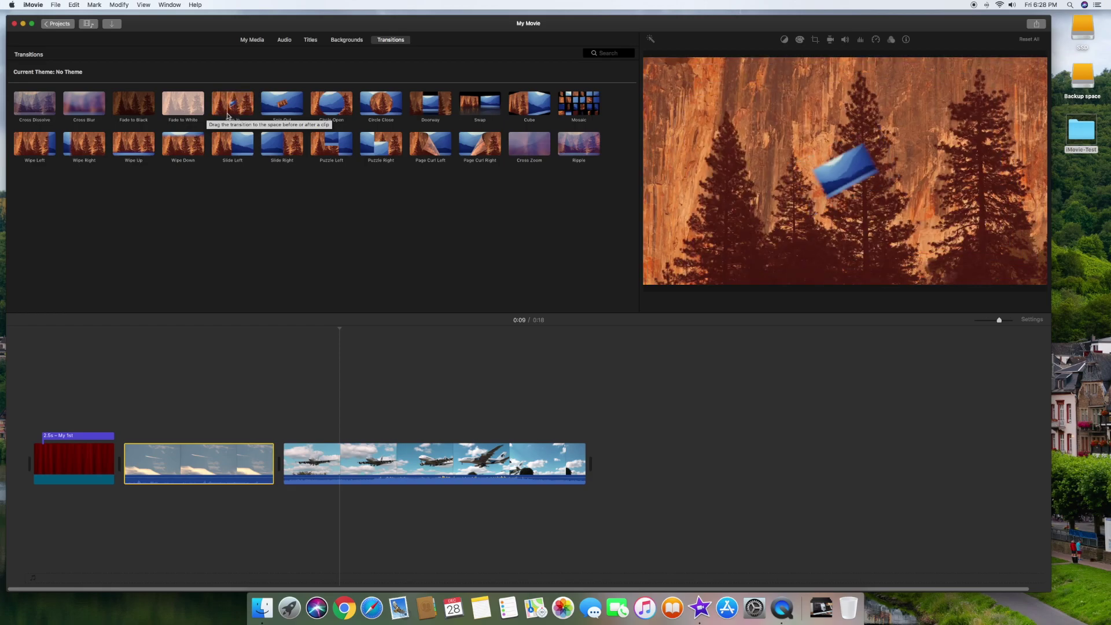
{"action": "left_click_drag", "start_coordinate": [225, 114], "coordinate": [250, 462]}
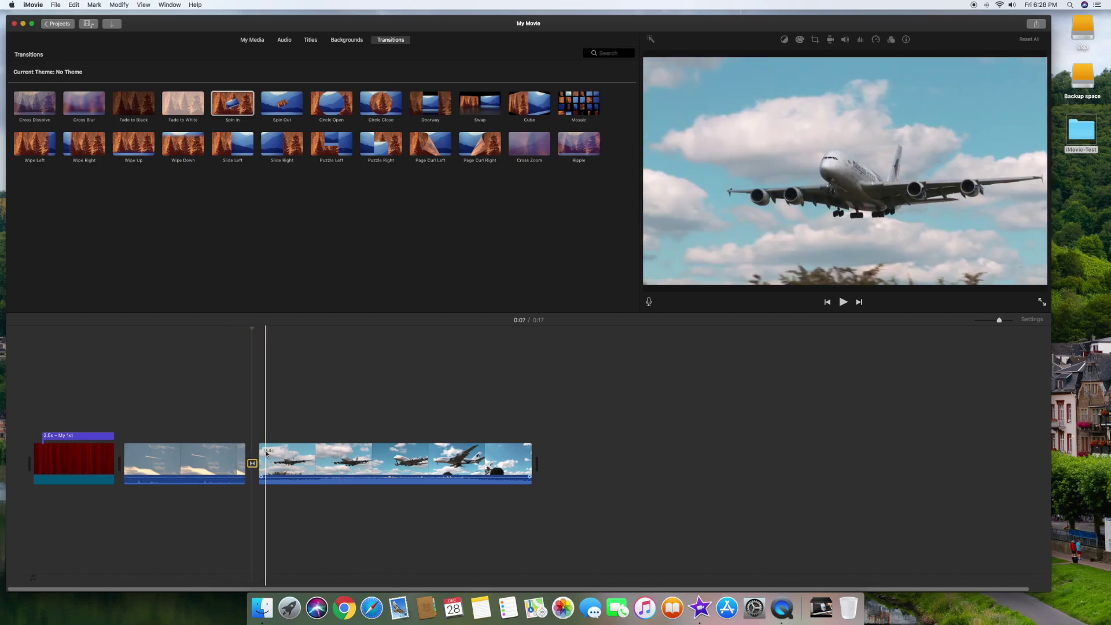
{"action": "left_click", "coordinate": [207, 448]}
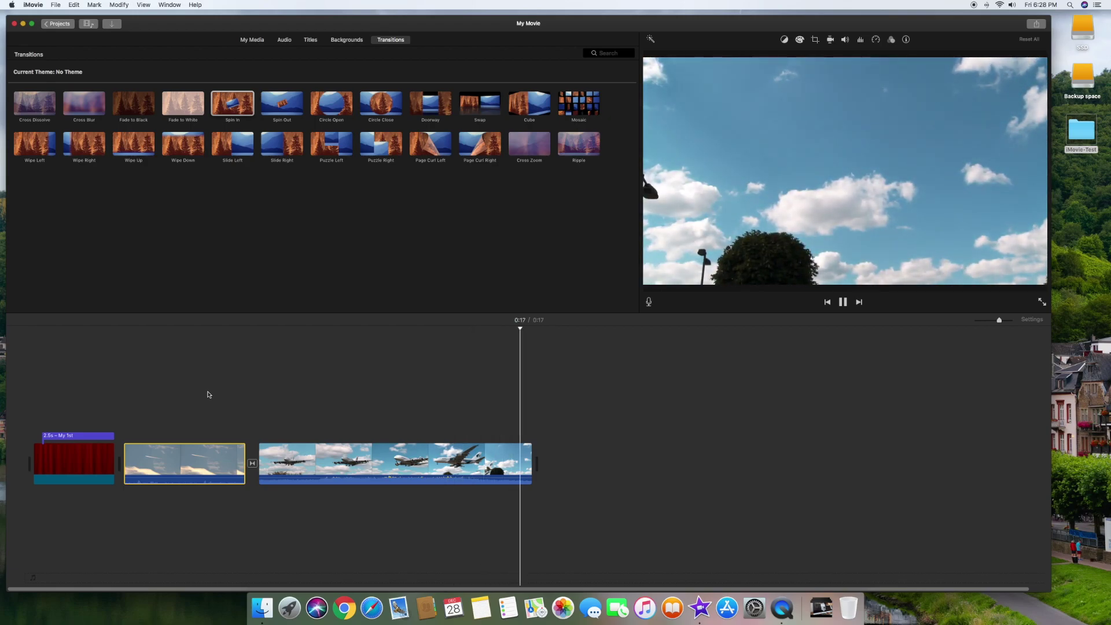
{"action": "key", "text": "space"}
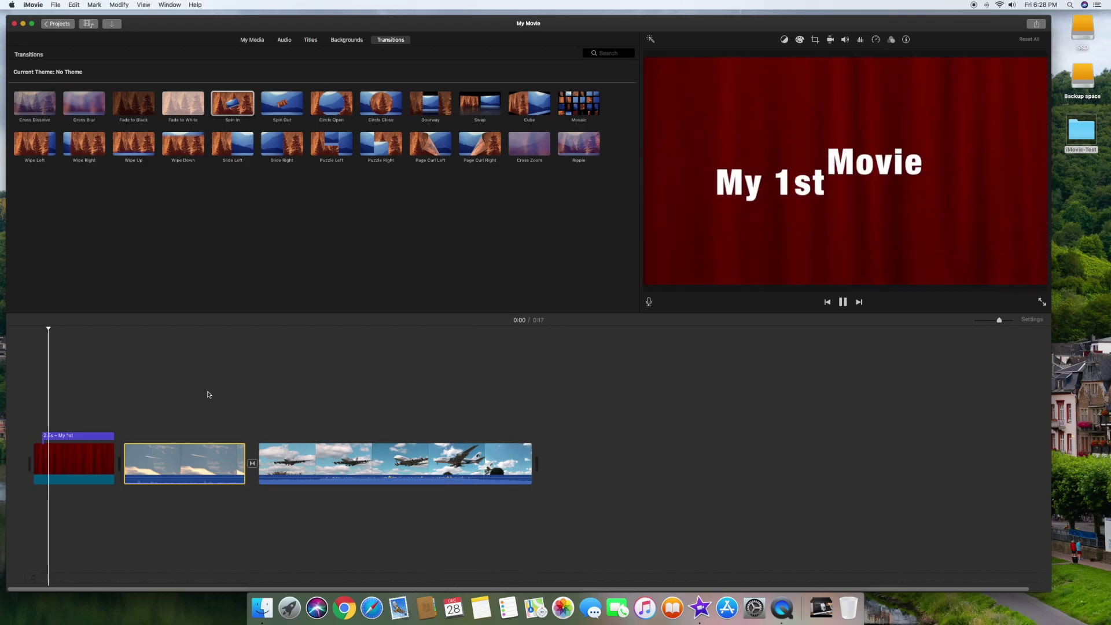
{"action": "key", "text": "space"}
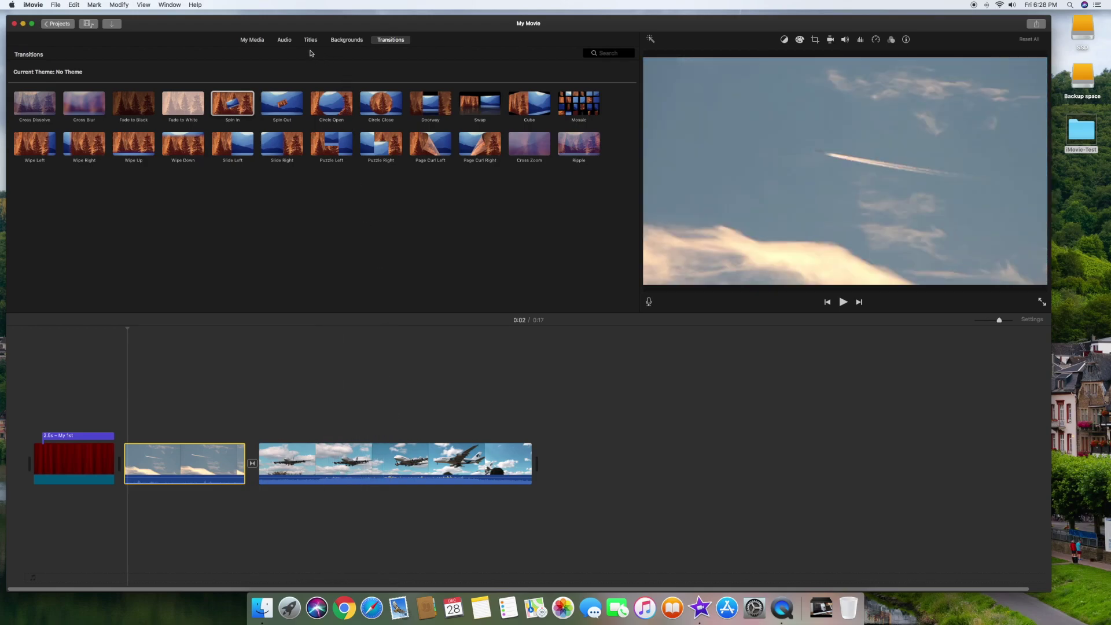
Add the runway landing clip to the end of the timeline and trim its start so the clip lasts 11.1 seconds
{"action": "left_click", "coordinate": [255, 42]}
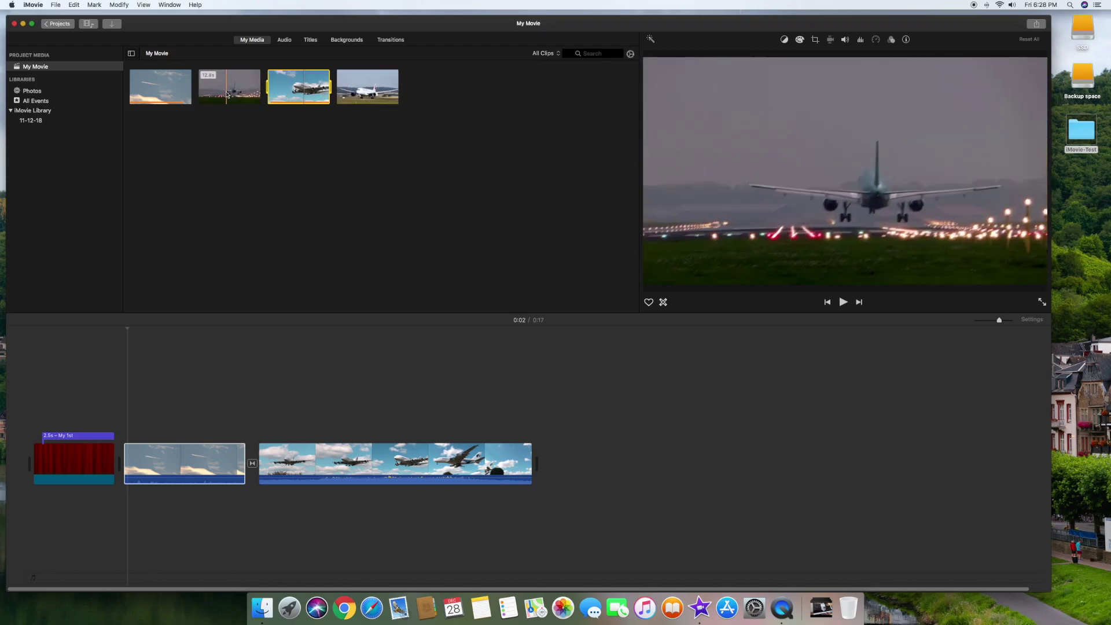
{"action": "left_click_drag", "start_coordinate": [227, 94], "coordinate": [282, 130]}
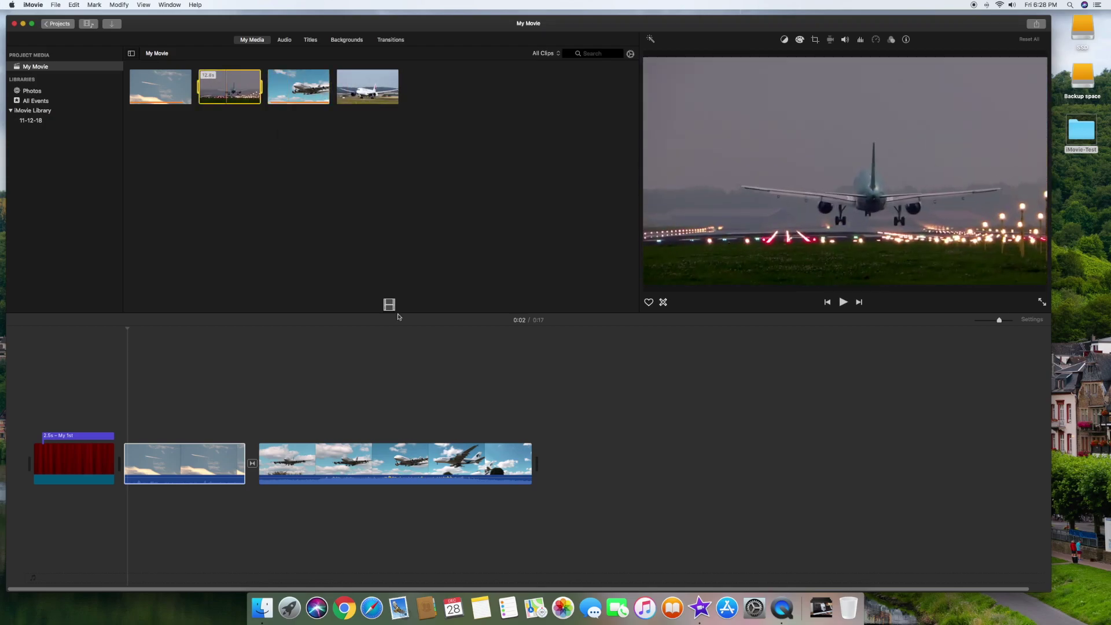
{"action": "left_click_drag", "start_coordinate": [398, 317], "coordinate": [544, 463]}
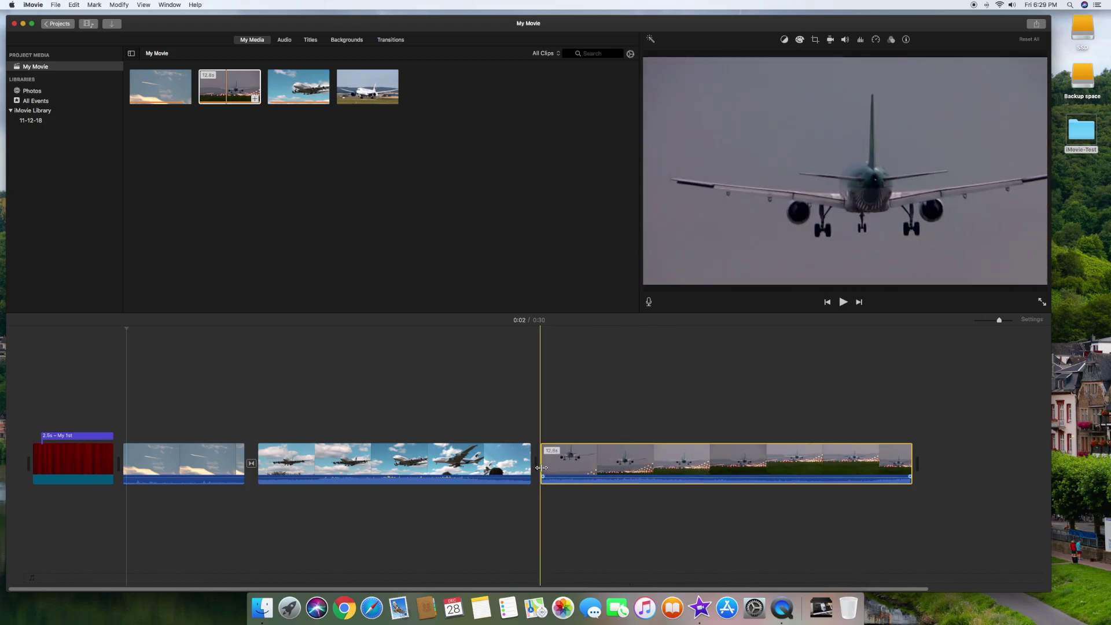
{"action": "left_click_drag", "start_coordinate": [542, 467], "coordinate": [590, 467]}
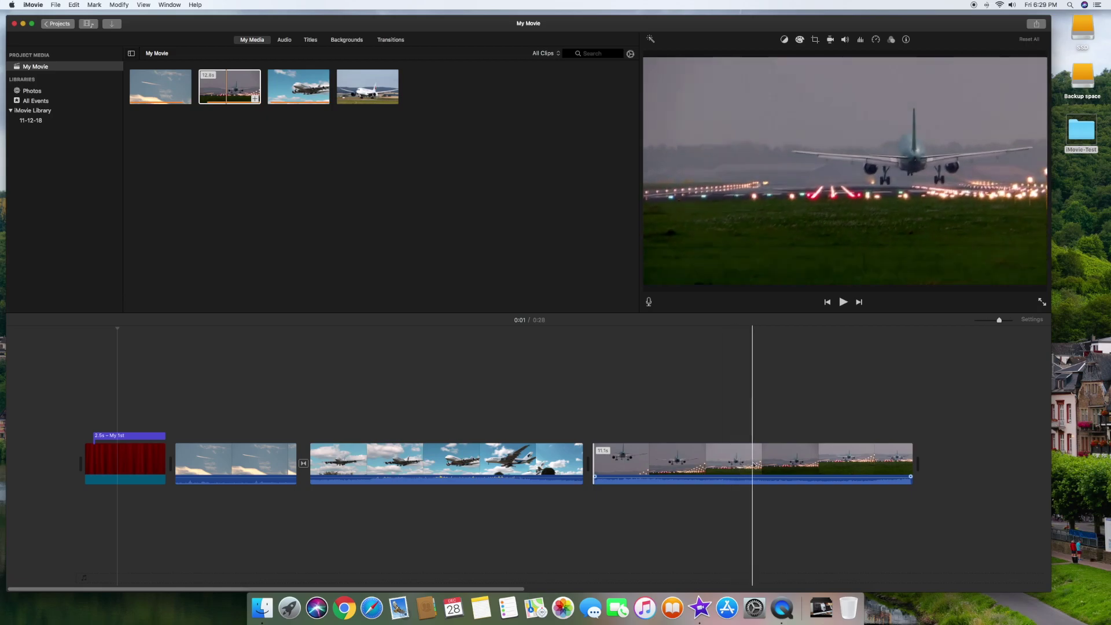
Split the runway landing clip at 0:23, just before the plane touches down
{"action": "left_click", "coordinate": [780, 463]}
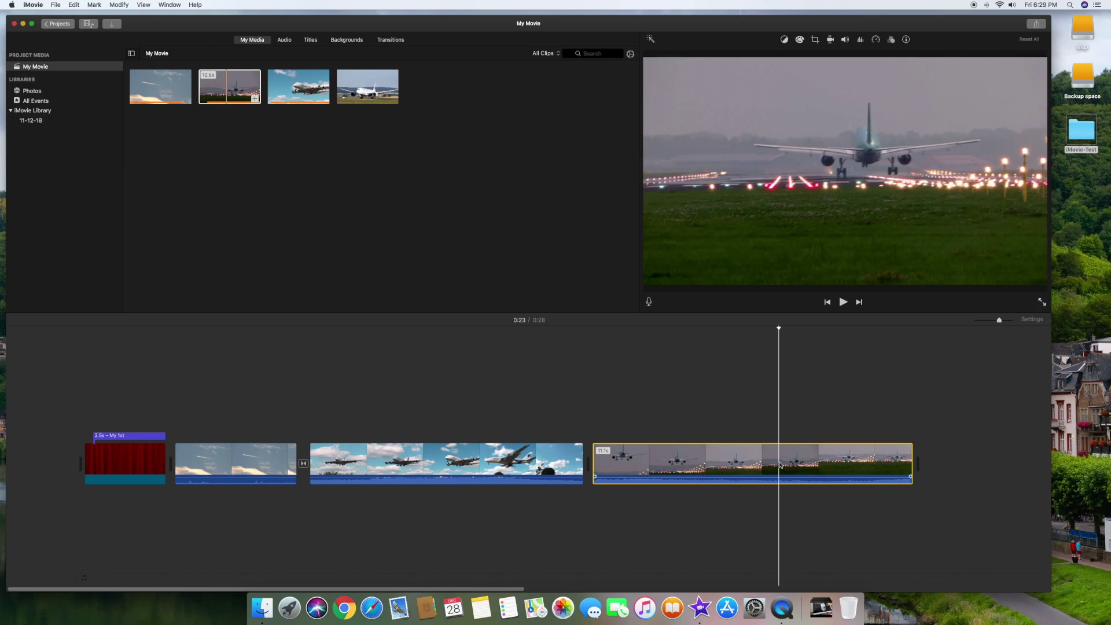
{"action": "scroll", "coordinate": [779, 463], "scroll_direction": "right", "scroll_amount": 1}
{"action": "right_click", "coordinate": [777, 461]}
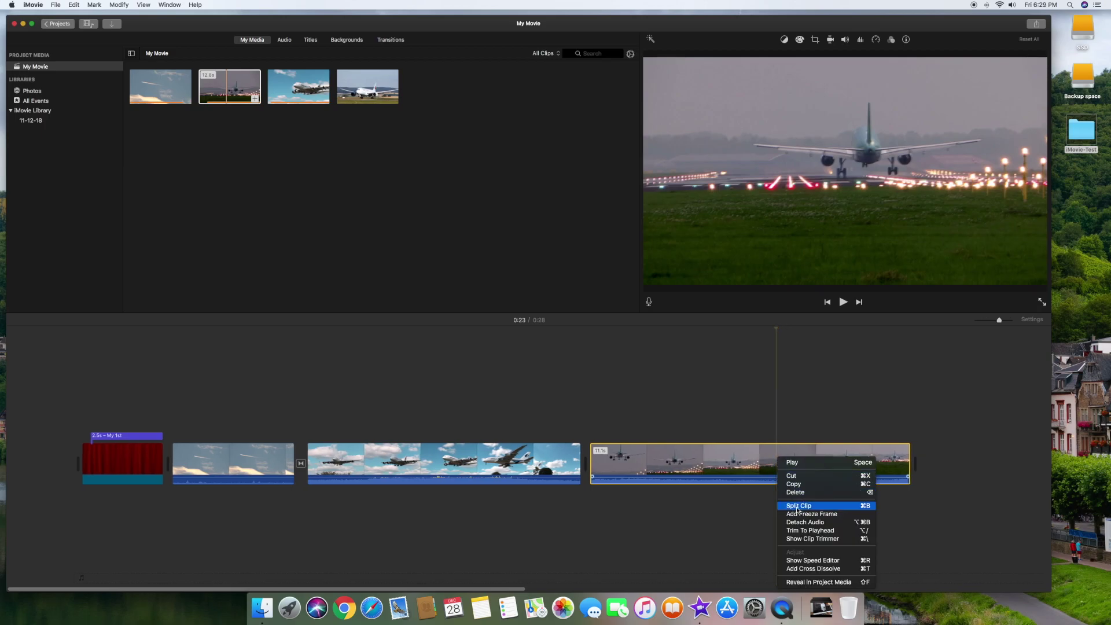
{"action": "left_click", "coordinate": [795, 506]}
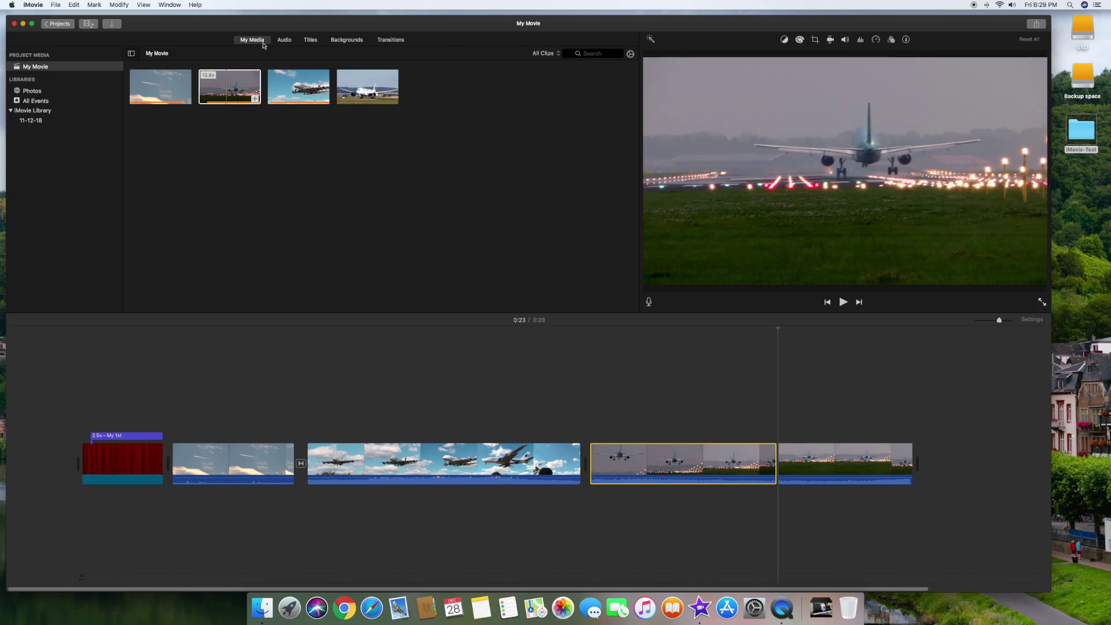
Insert the Pinstripes background between the two landing clip parts and place a Pop-up title over its full 4-second length
{"action": "left_click", "coordinate": [346, 40]}
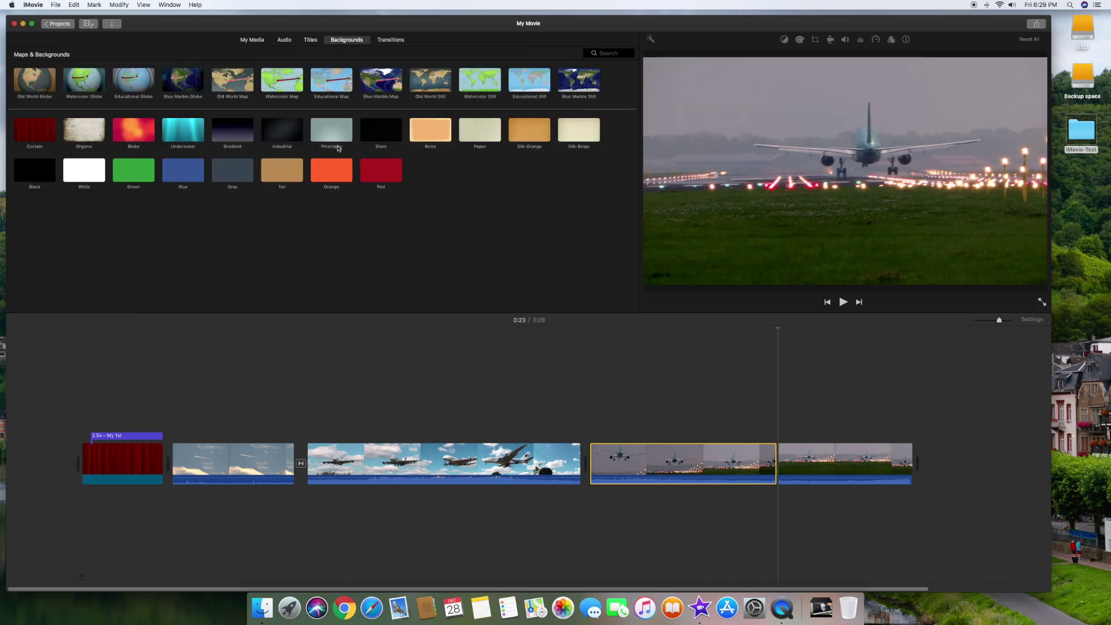
{"action": "left_click_drag", "start_coordinate": [330, 136], "coordinate": [788, 465]}
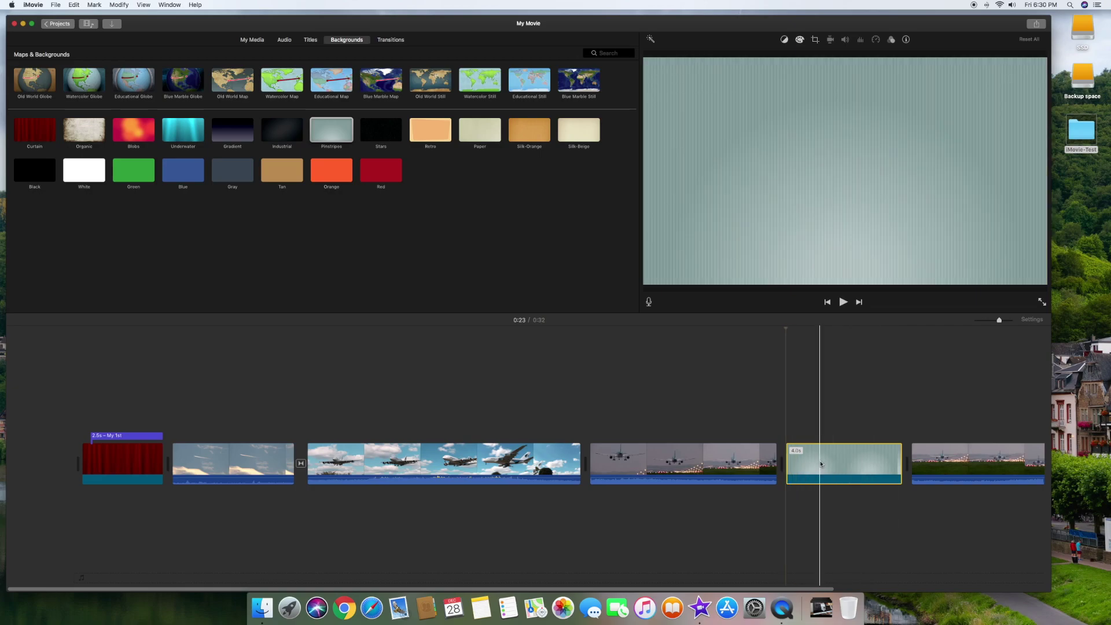
{"action": "left_click", "coordinate": [311, 40]}
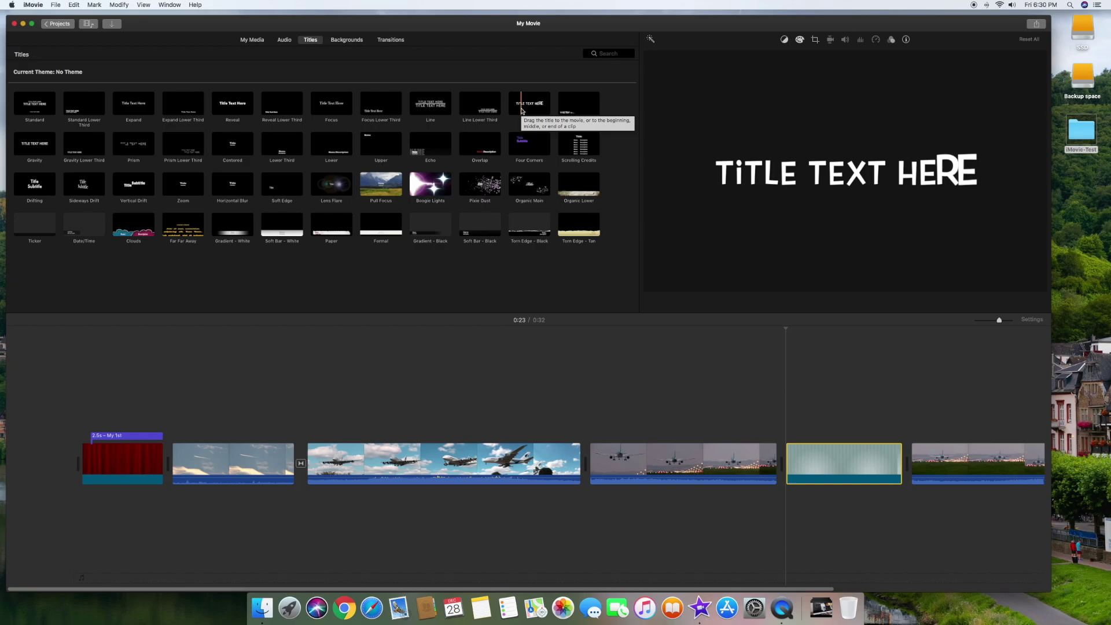
{"action": "left_click_drag", "start_coordinate": [531, 106], "coordinate": [788, 438]}
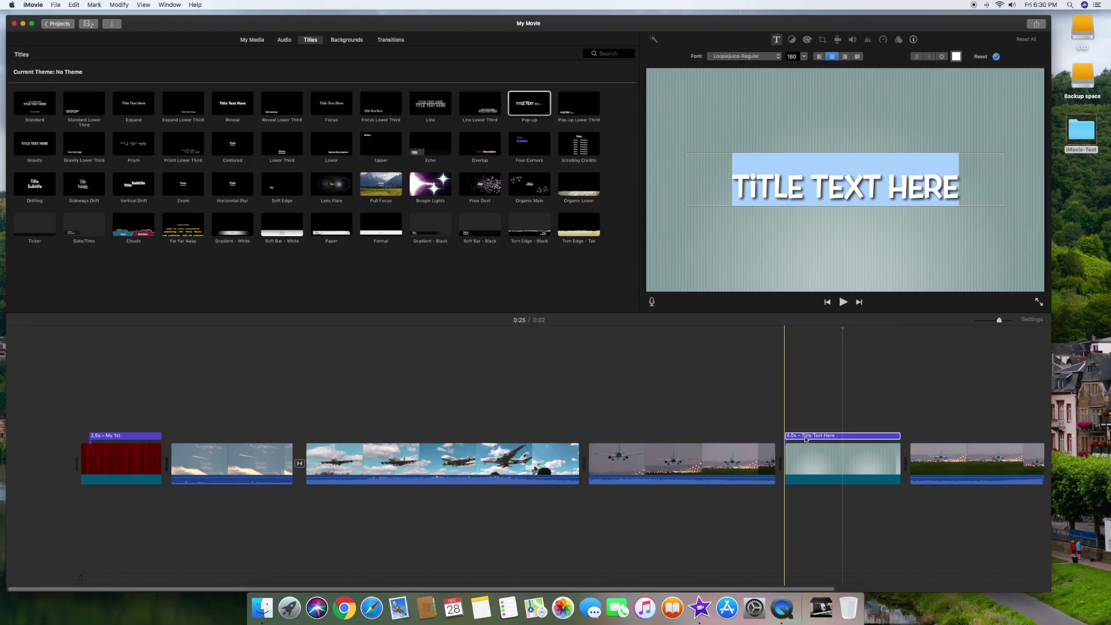
Replace the placeholder text of the Pop-up title with "Touch Down" and finish the text editing
{"action": "left_click_drag", "start_coordinate": [971, 188], "coordinate": [740, 183]}
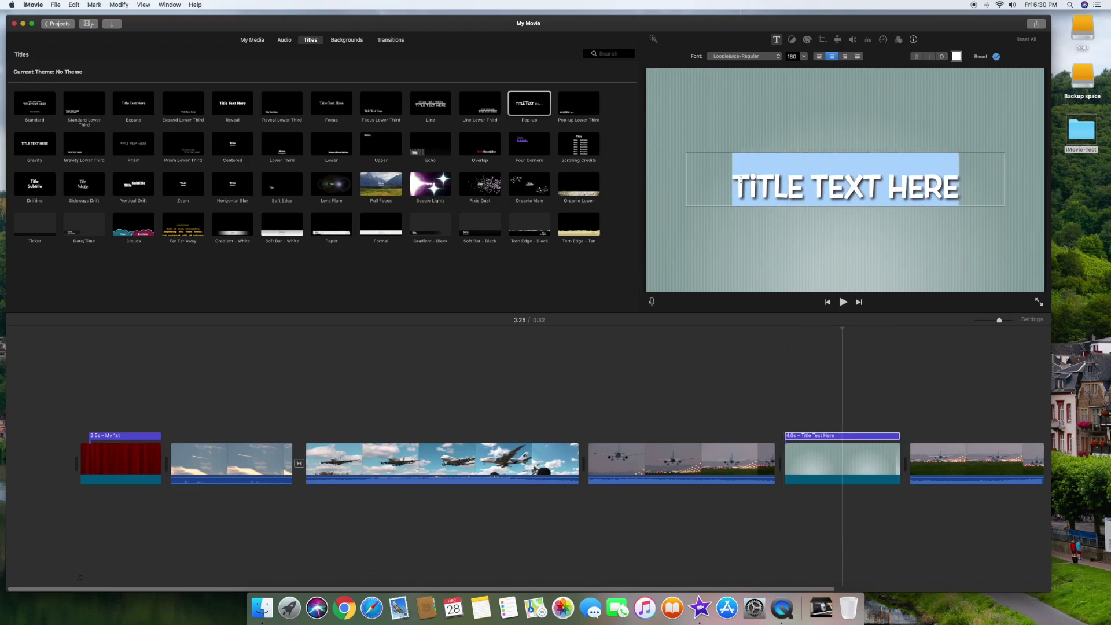
{"action": "type", "text": "TOUCH"}
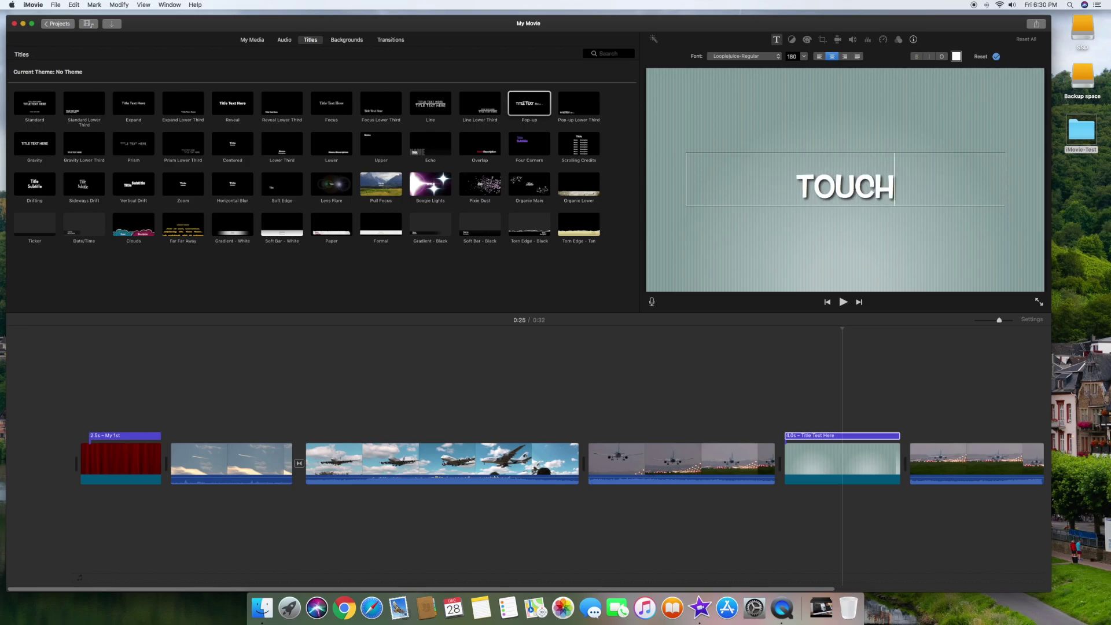
{"action": "type", "text": " DOWN"}
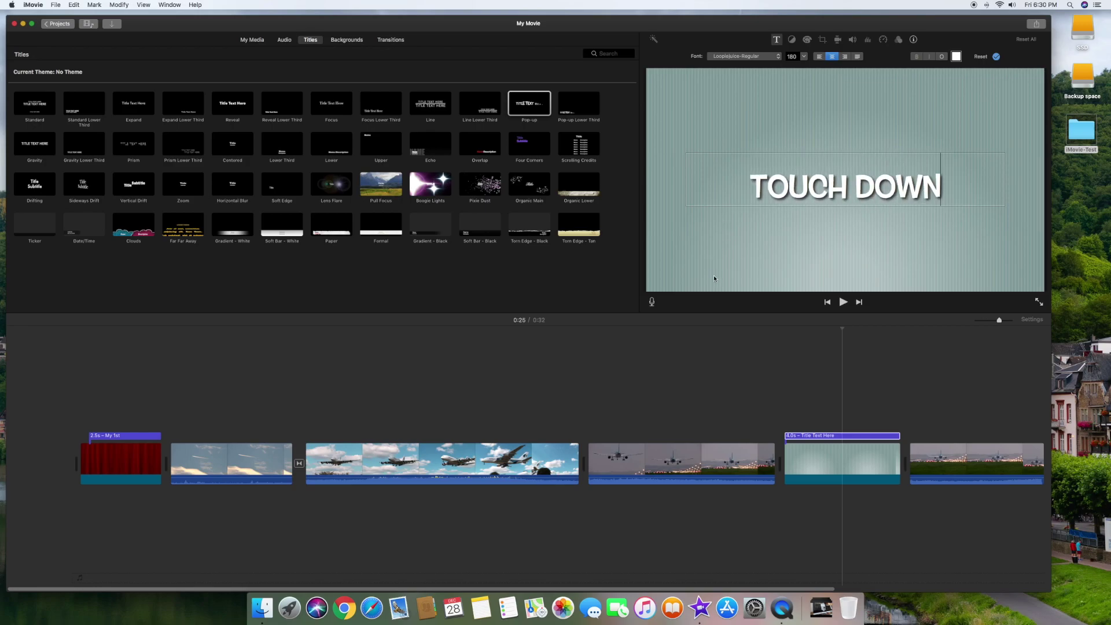
{"action": "left_click", "coordinate": [739, 424]}
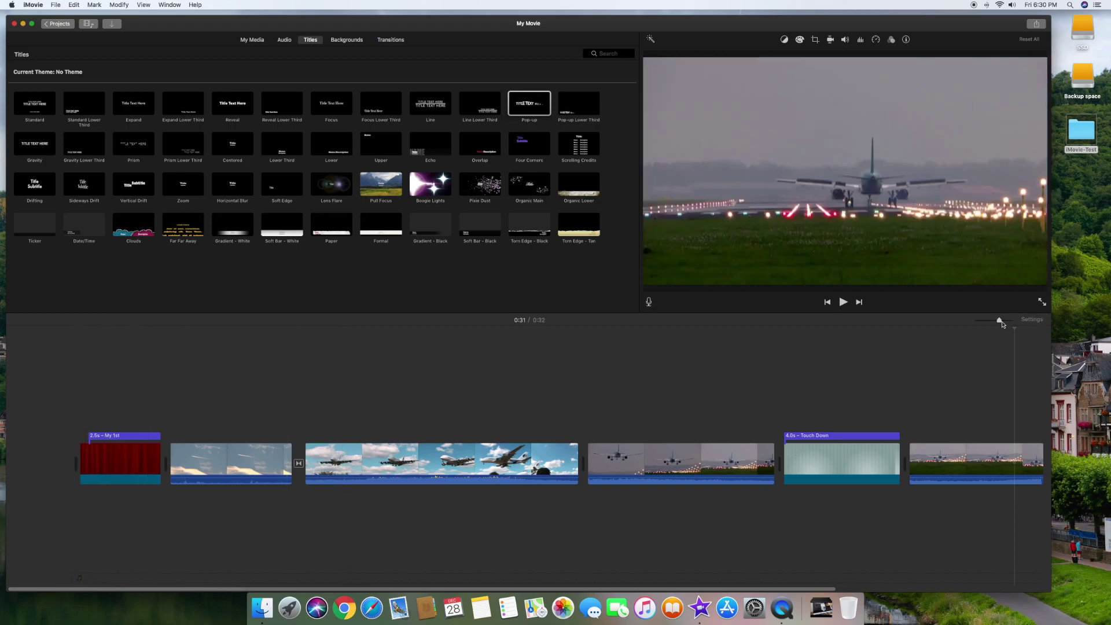
Try an audio fade-in at the start of the vapour-trail sky clip
{"action": "left_click_drag", "start_coordinate": [999, 322], "coordinate": [1000, 322]}
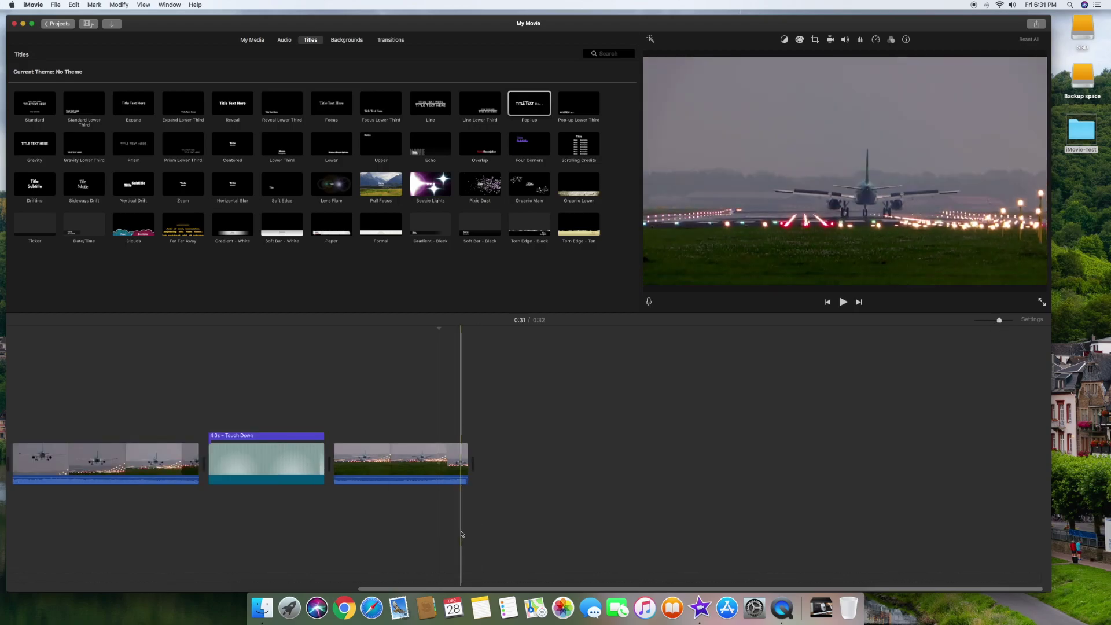
{"action": "left_click_drag", "start_coordinate": [448, 590], "coordinate": [65, 596]}
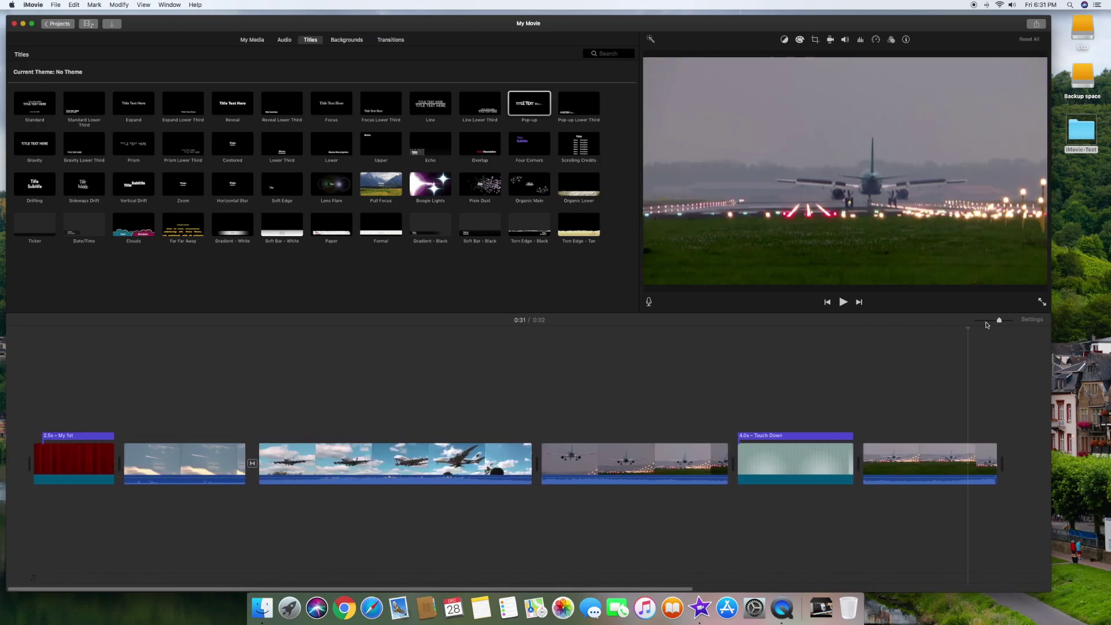
{"action": "left_click_drag", "start_coordinate": [999, 321], "coordinate": [994, 321]}
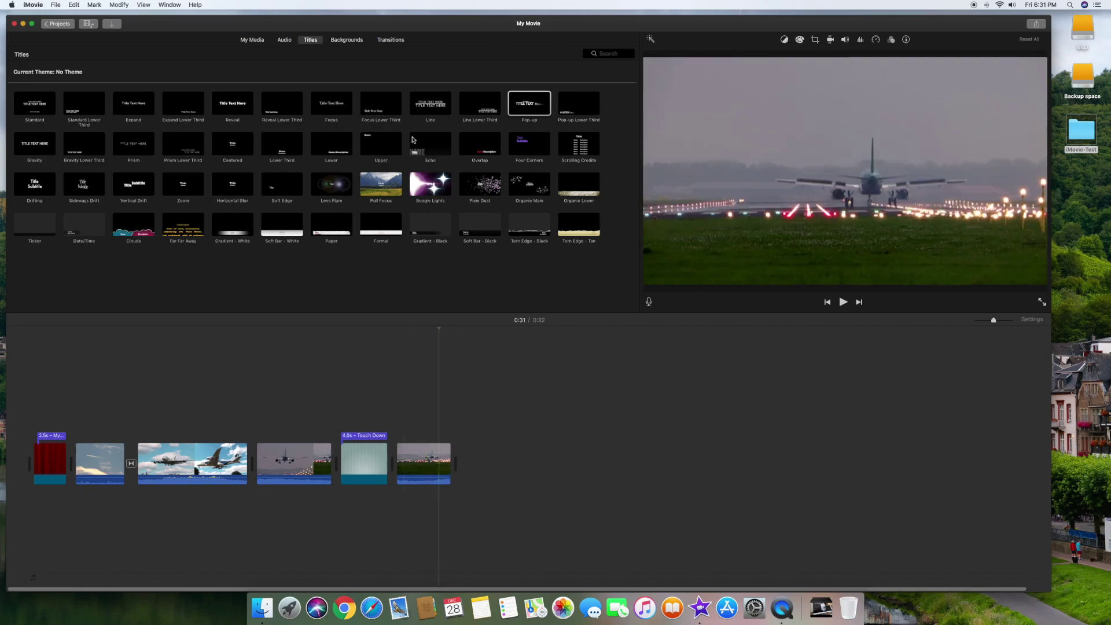
{"action": "left_click", "coordinate": [346, 41]}
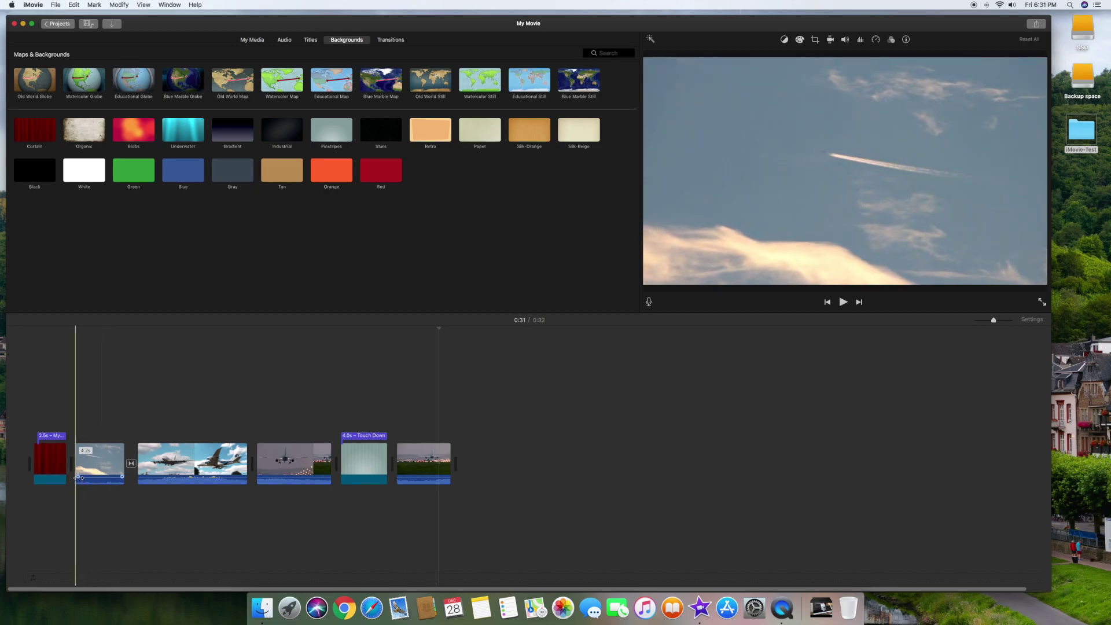
{"action": "left_click_drag", "start_coordinate": [77, 477], "coordinate": [78, 477]}
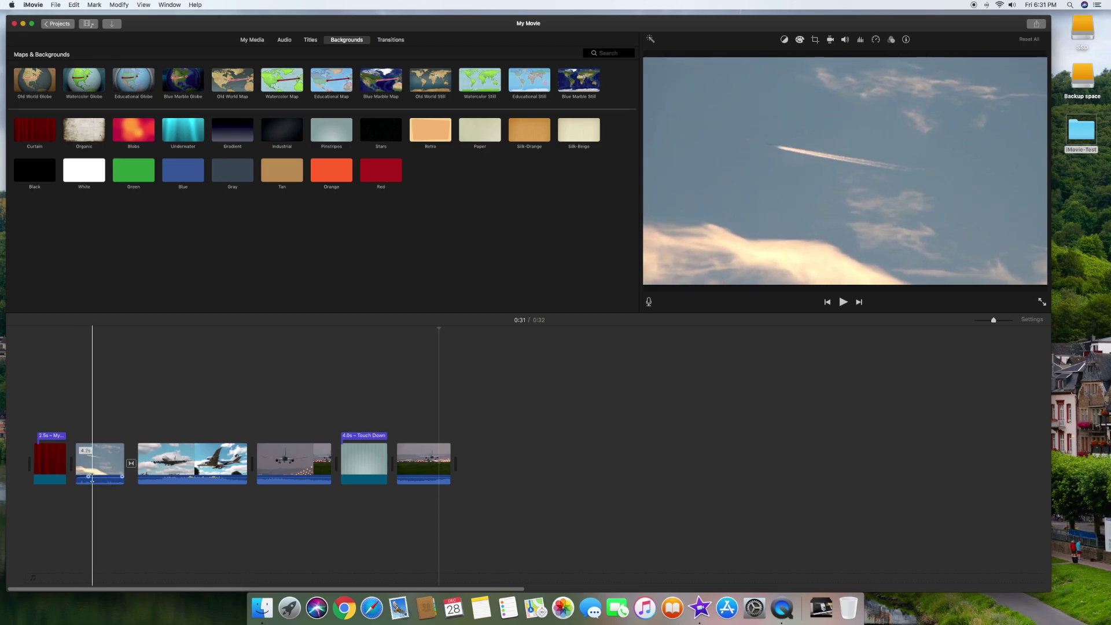
{"action": "left_click_drag", "start_coordinate": [78, 476], "coordinate": [79, 476]}
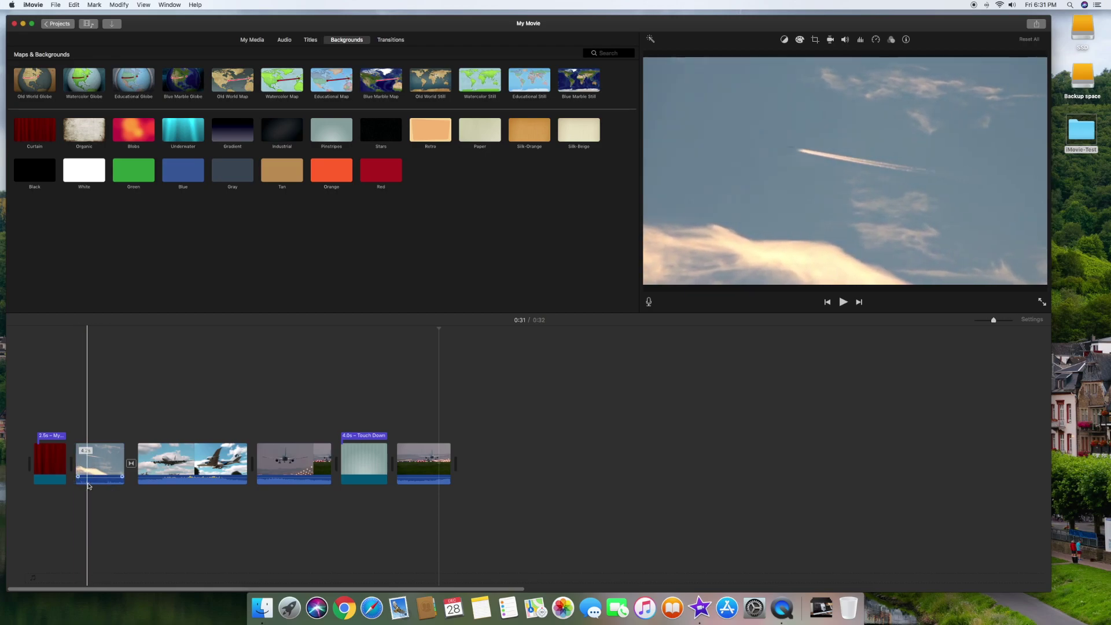
{"action": "mouse_move", "coordinate": [97, 481]}
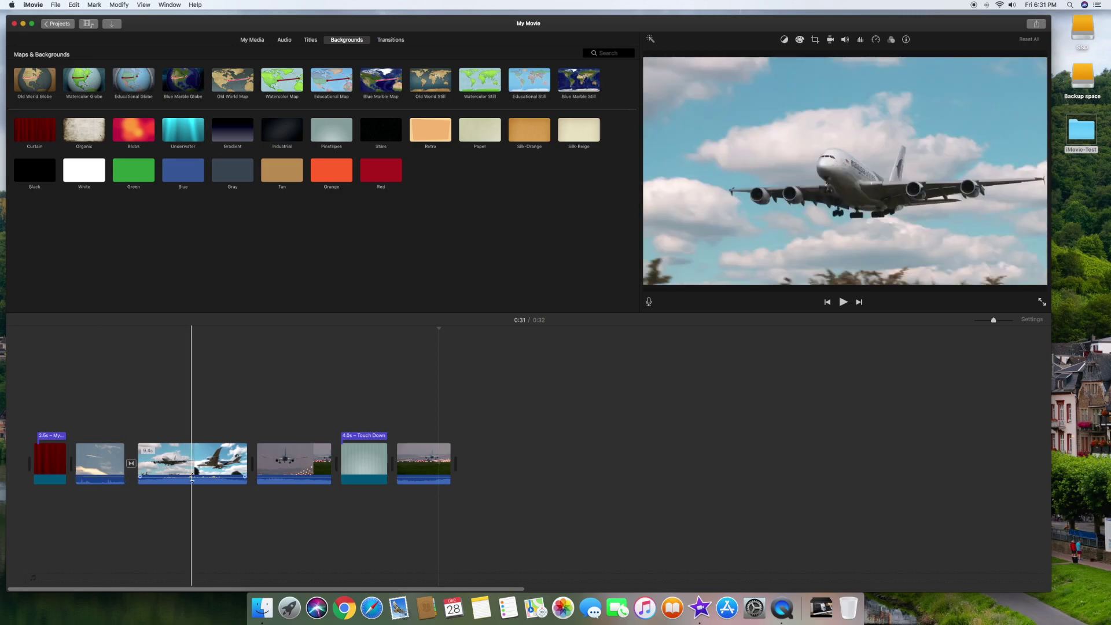
{"action": "mouse_move", "coordinate": [193, 476]}
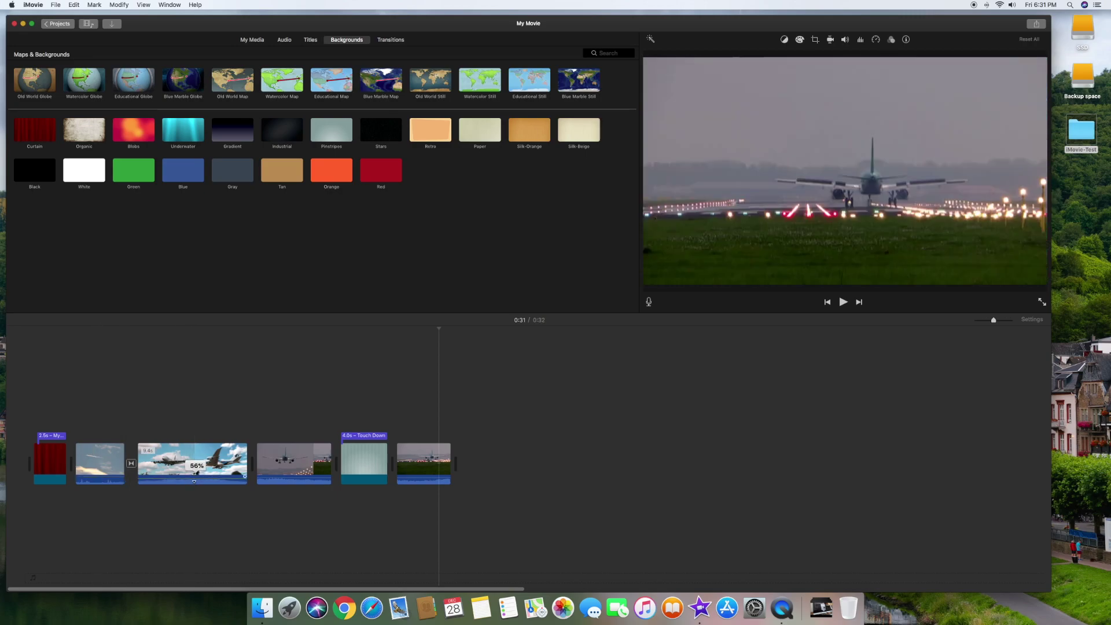
{"action": "mouse_move", "coordinate": [293, 476]}
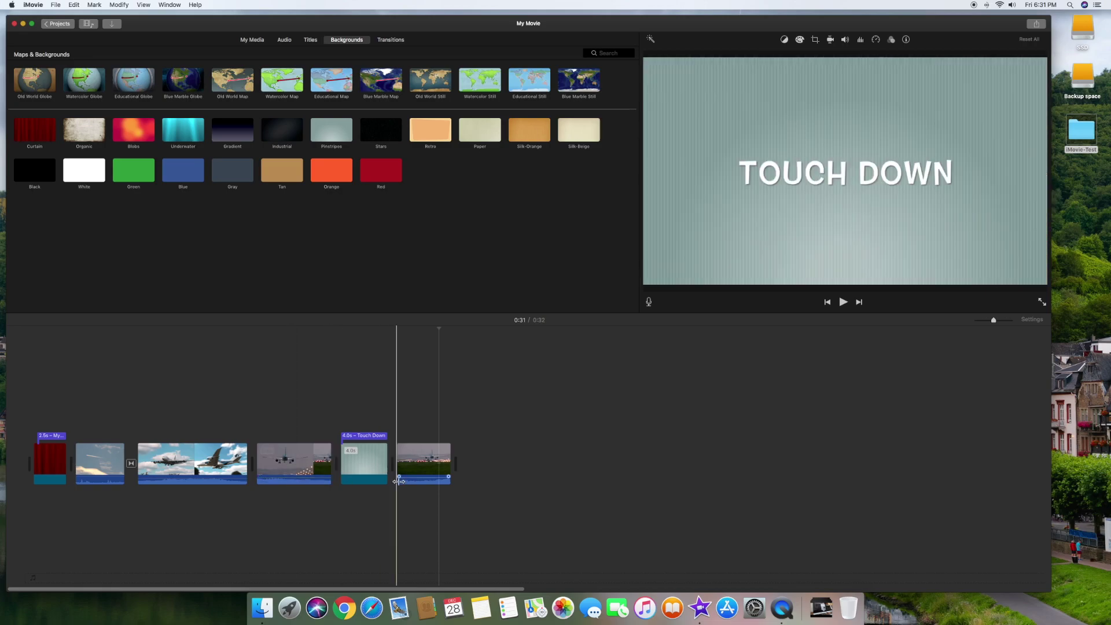
{"action": "mouse_move", "coordinate": [413, 474]}
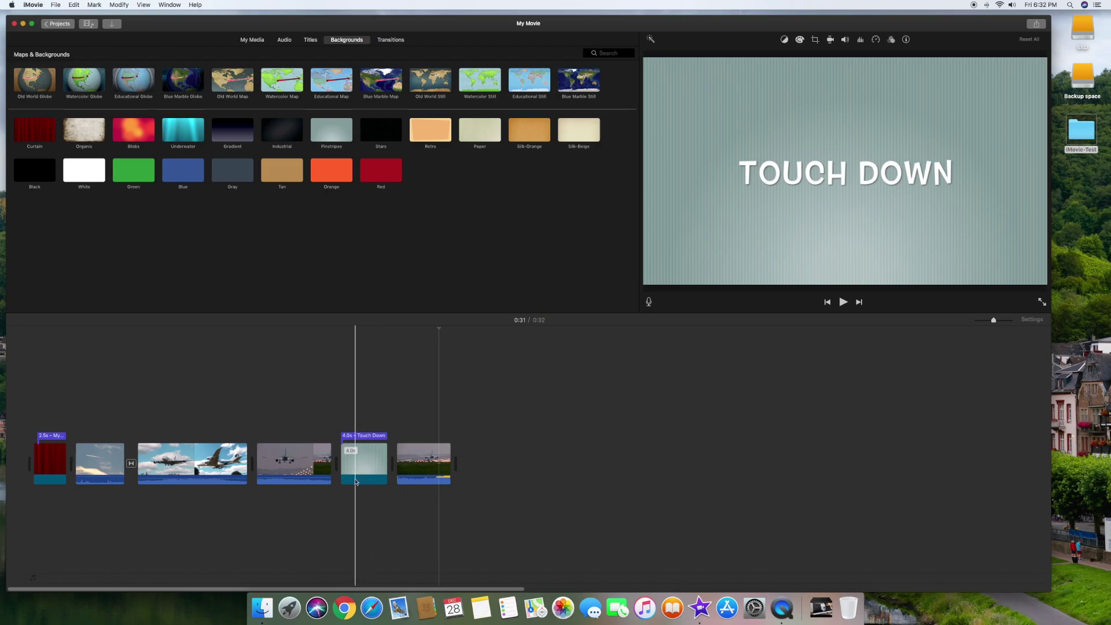
Set up voiceover recording at the start of the "Touch Down" card with Yeti Stereo Microphone as the input source
{"action": "left_click", "coordinate": [341, 428]}
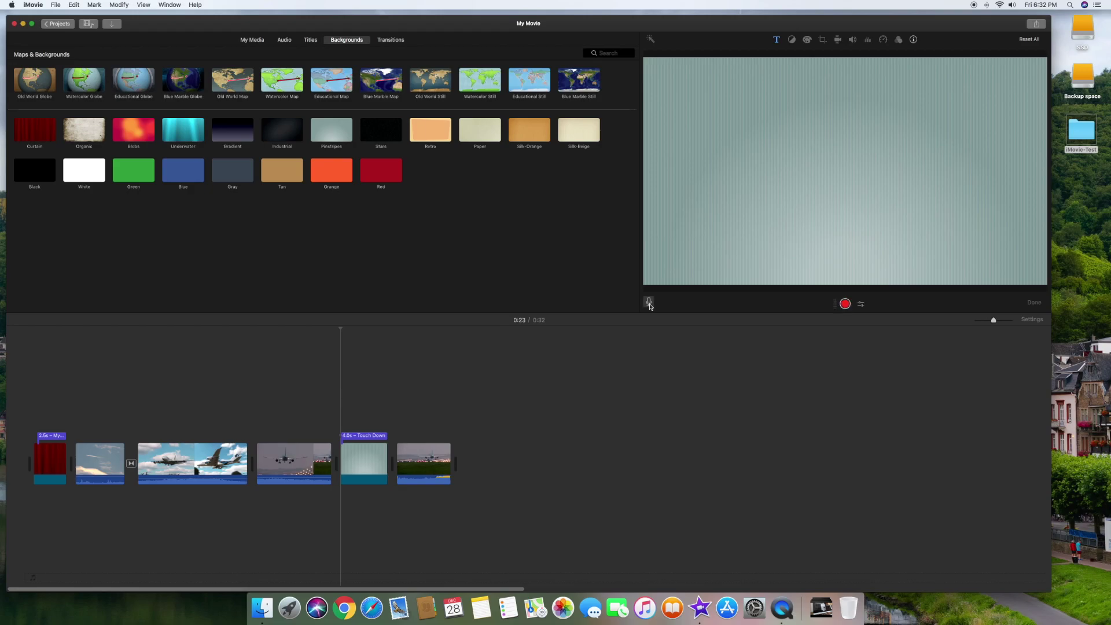
{"action": "left_click", "coordinate": [862, 305]}
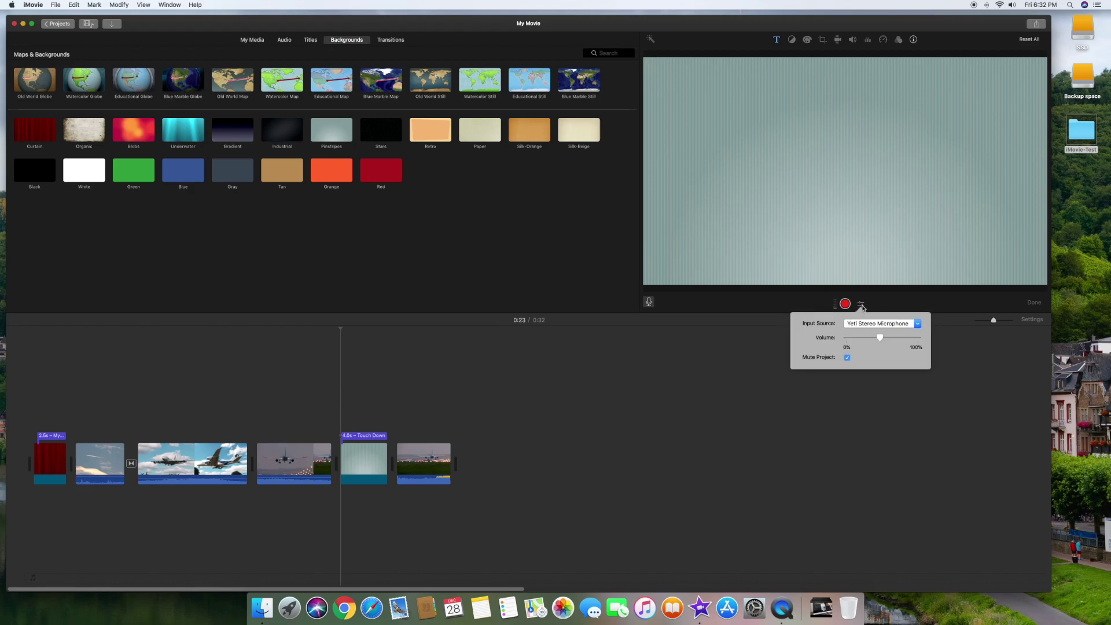
{"action": "left_click", "coordinate": [918, 325]}
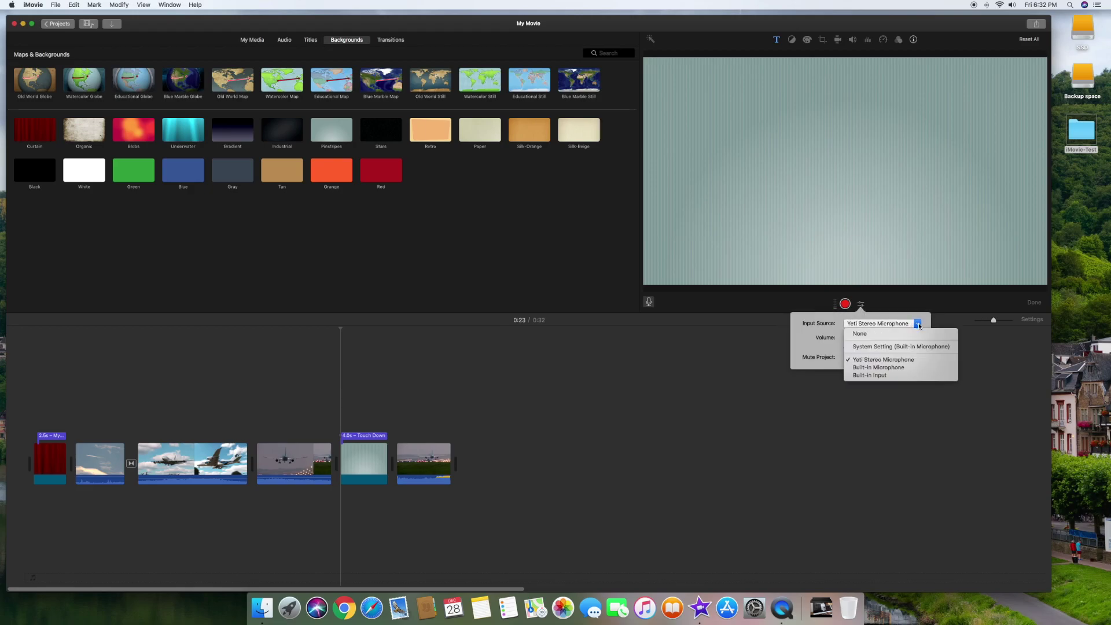
{"action": "left_click", "coordinate": [893, 360]}
{"action": "left_click", "coordinate": [873, 386]}
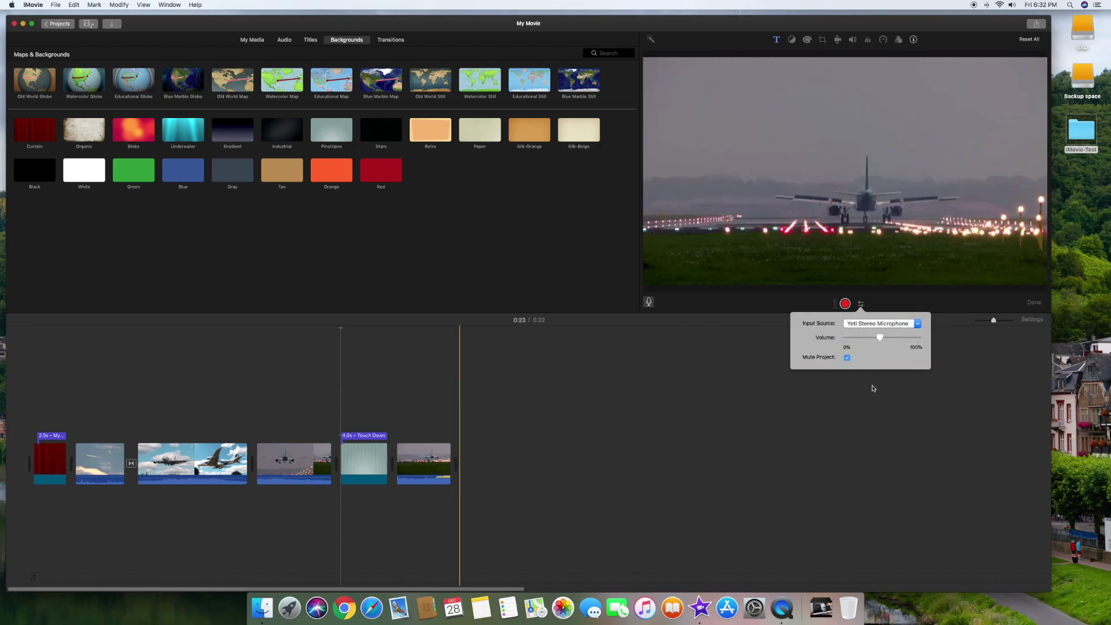
Record a voiceover about 4.4 seconds long from the start of the "Touch Down" card
{"action": "left_click", "coordinate": [340, 420]}
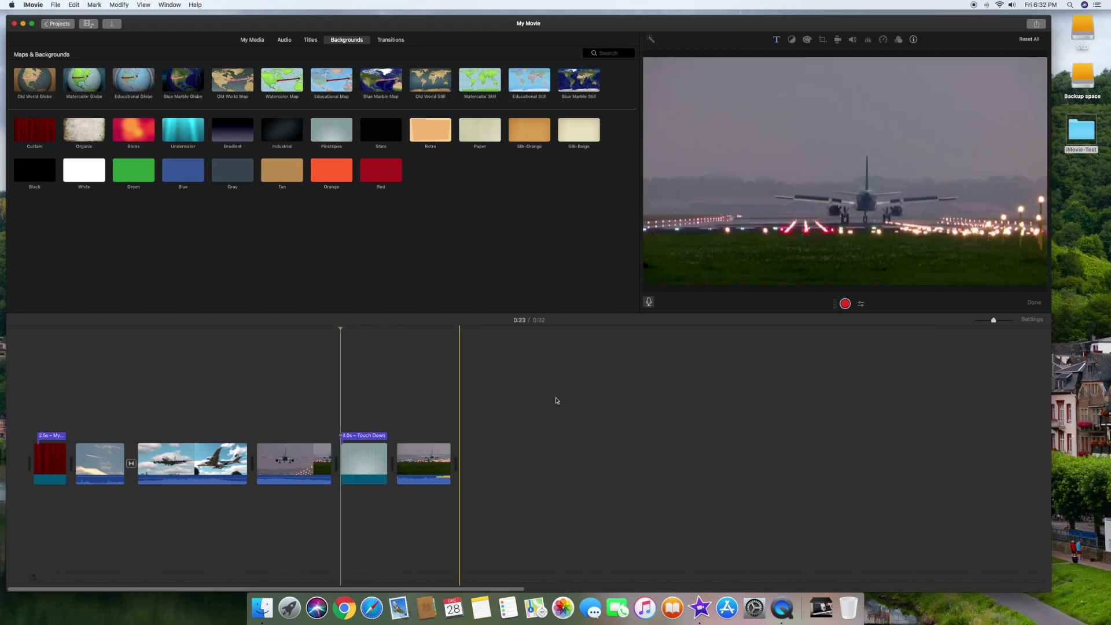
{"action": "left_click", "coordinate": [845, 304]}
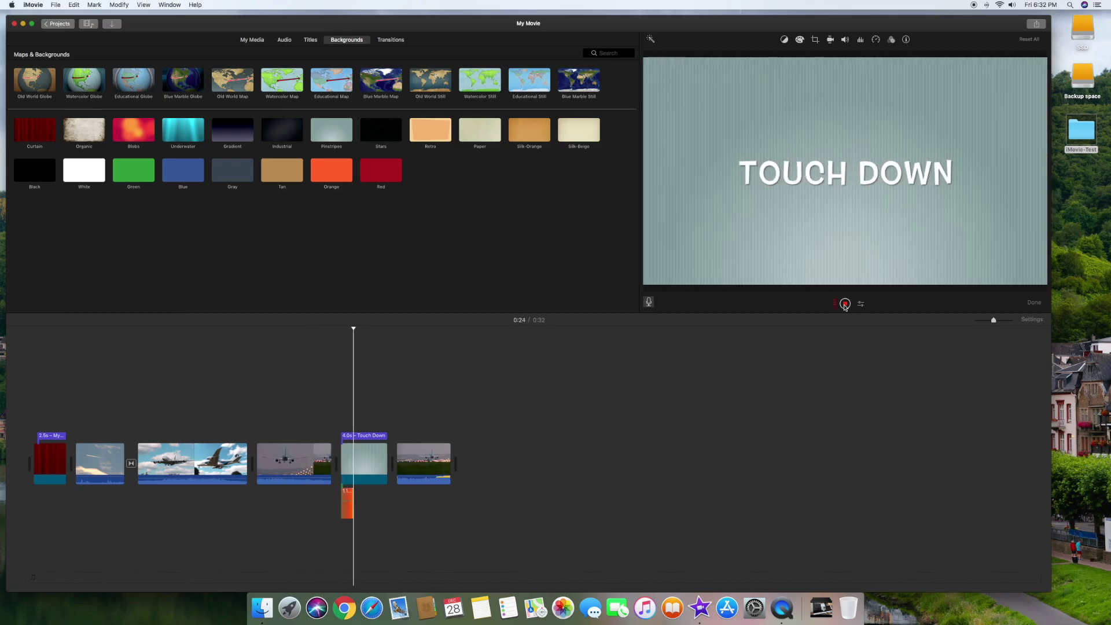
{"action": "left_click", "coordinate": [845, 304]}
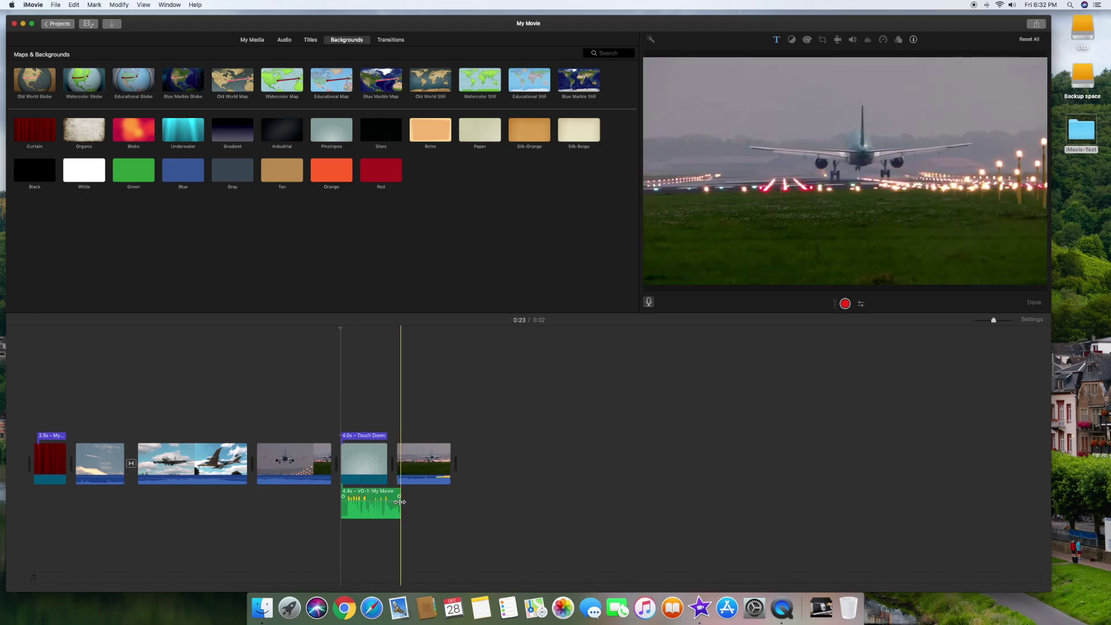
Trim the voiceover to 4.0 seconds and fade its audio in at the start and out at the end
{"action": "left_click_drag", "start_coordinate": [400, 502], "coordinate": [387, 504]}
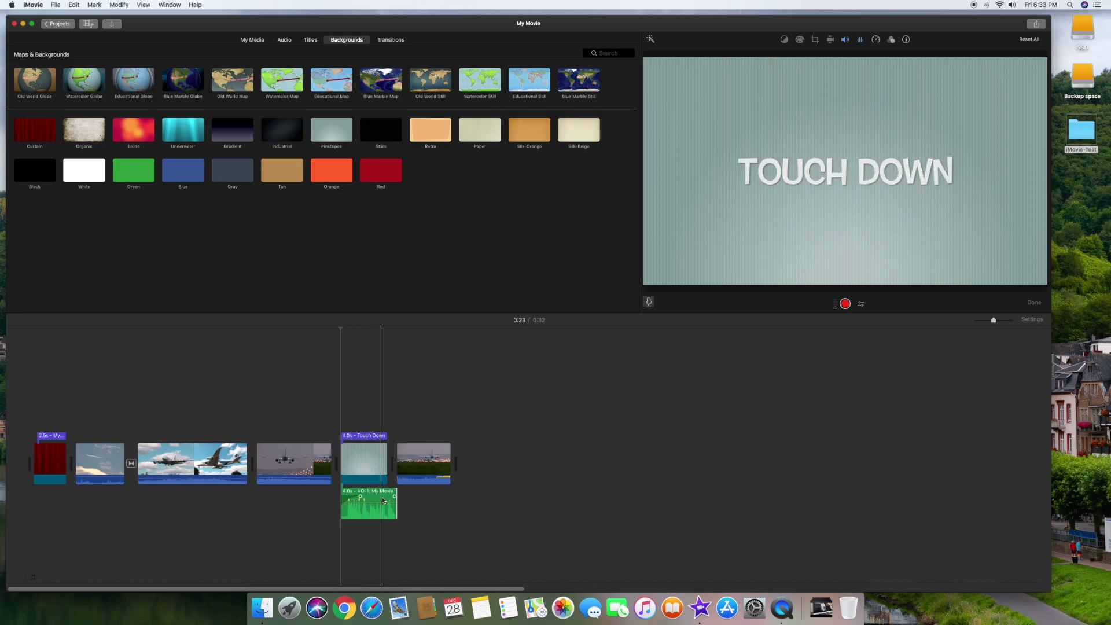
{"action": "left_click_drag", "start_coordinate": [396, 496], "coordinate": [388, 497]}
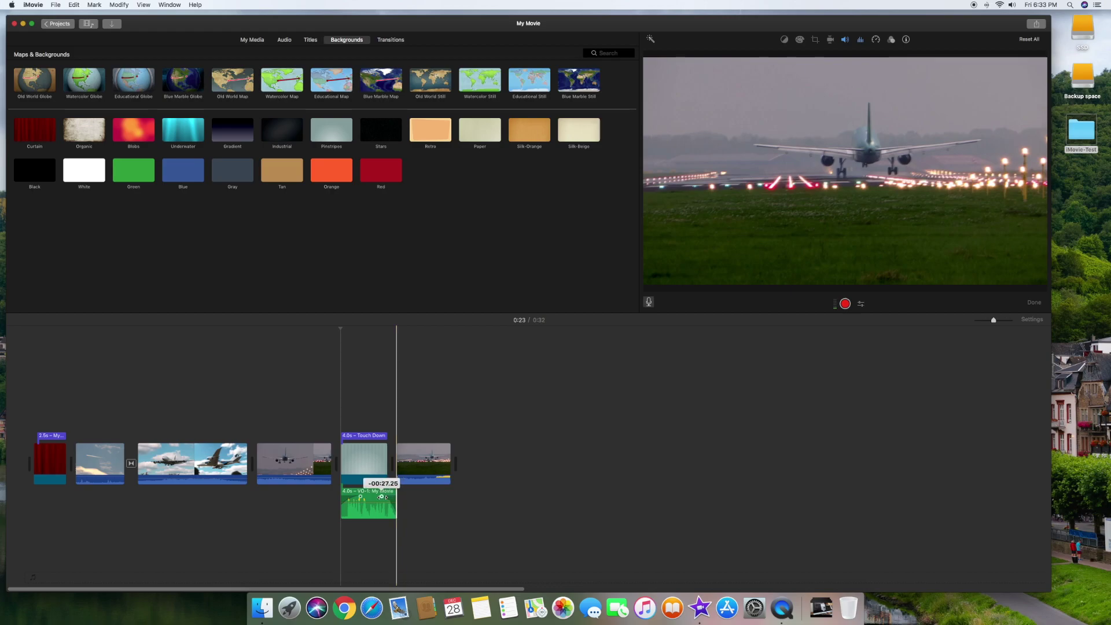
{"action": "key", "text": "slash"}
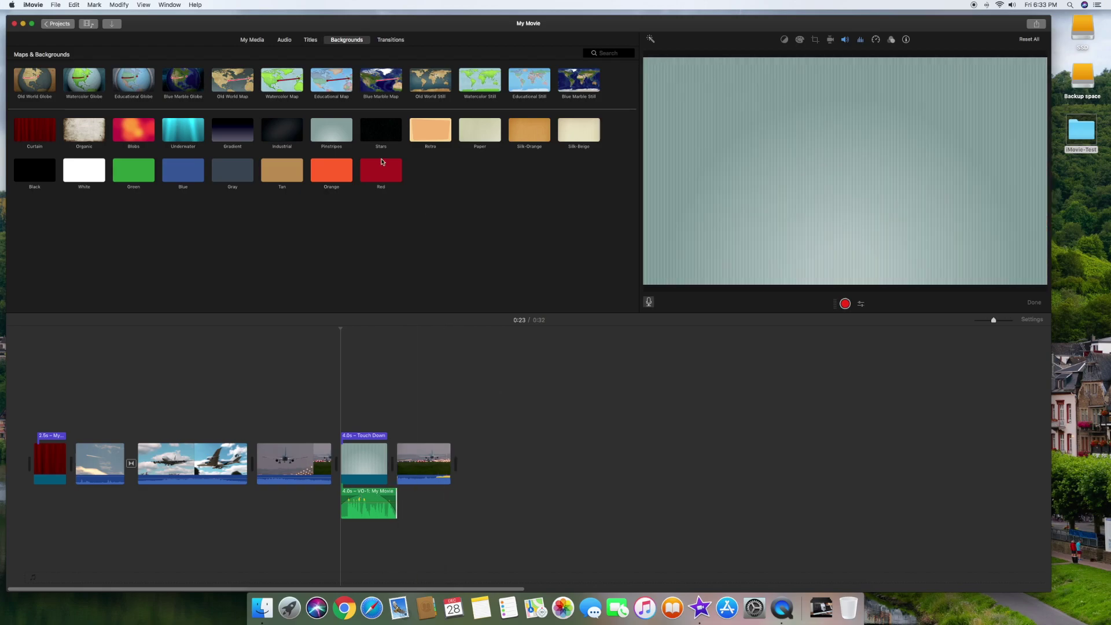
Append the 14.3-second Air Canada landing clip to the end of the timeline and place the playhead at 0:37
{"action": "left_click", "coordinate": [252, 40]}
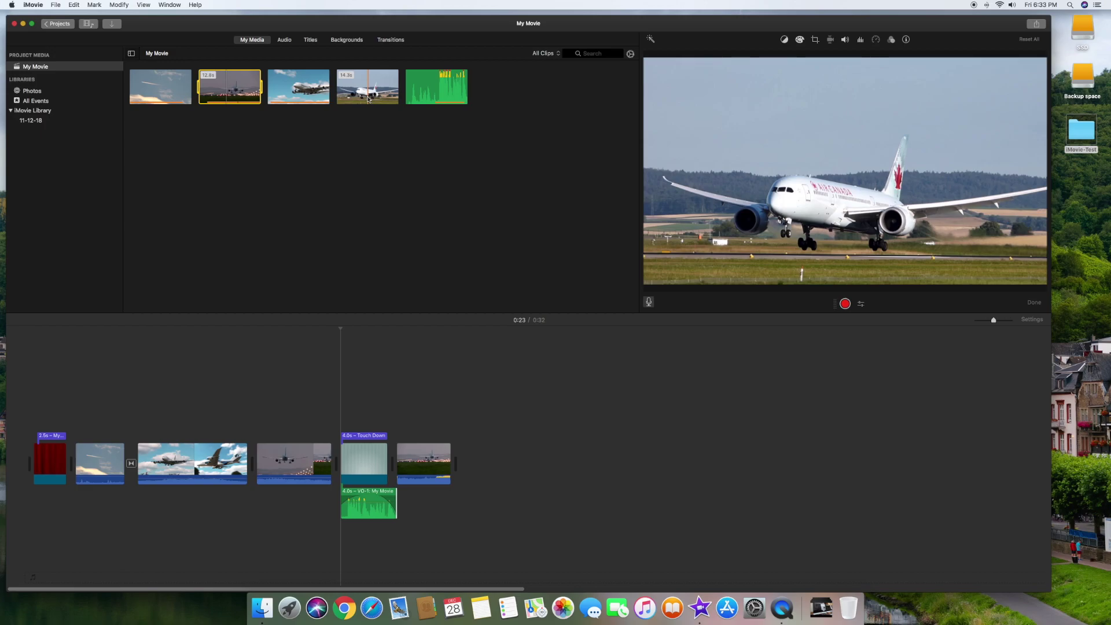
{"action": "left_click_drag", "start_coordinate": [368, 98], "coordinate": [465, 463]}
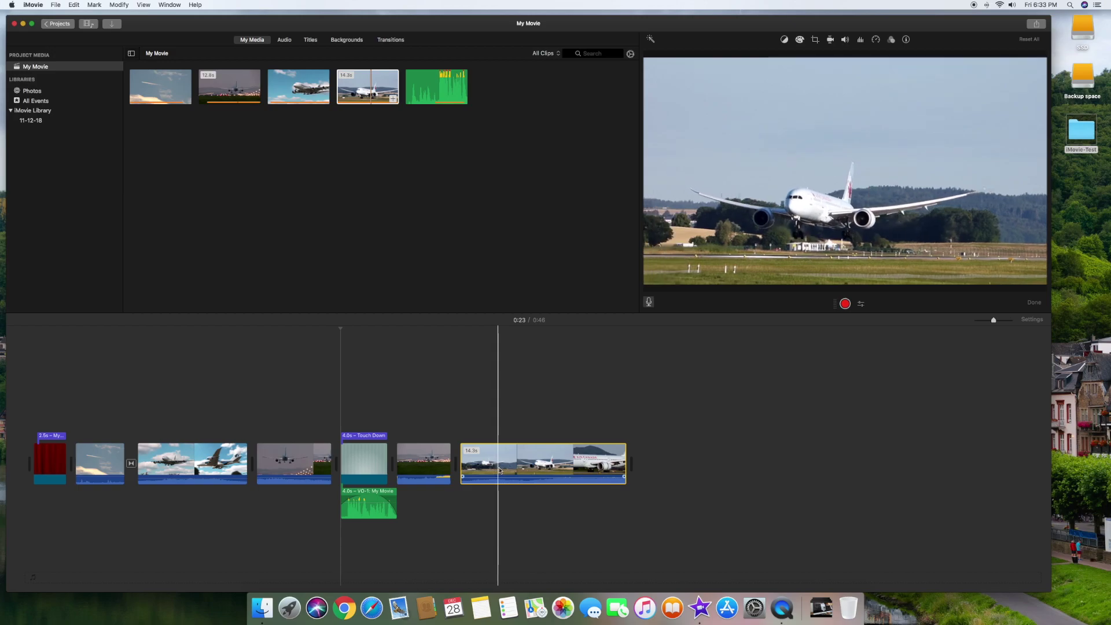
{"action": "left_click", "coordinate": [517, 471]}
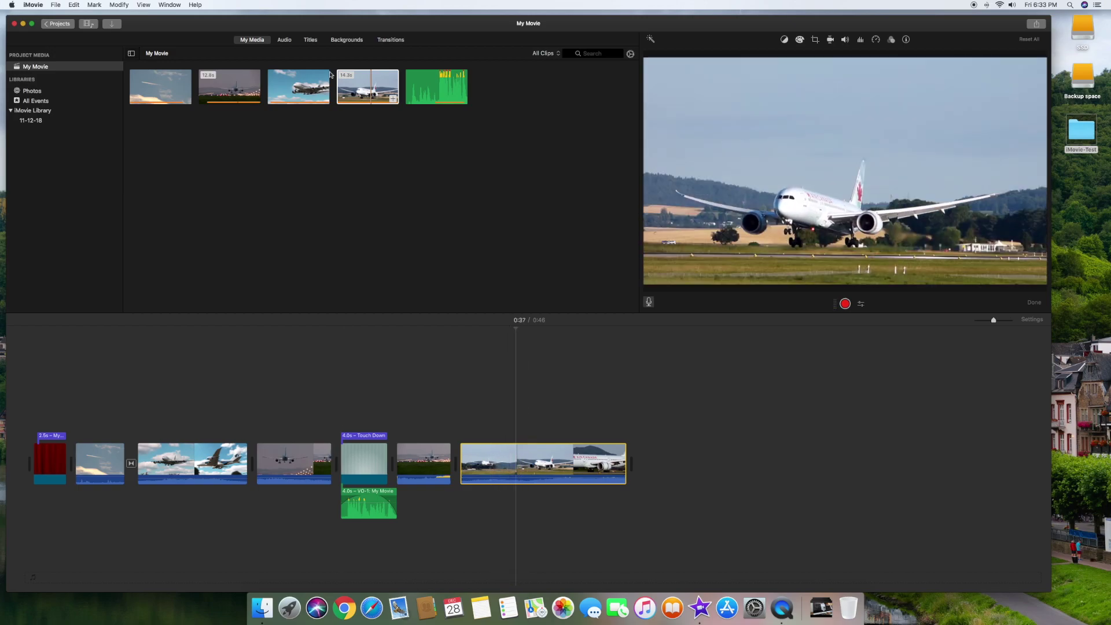
Place a 4-second Focus title over the Air Canada clip from 0:37 and replace its placeholder text with "Almost The End"
{"action": "left_click", "coordinate": [311, 41]}
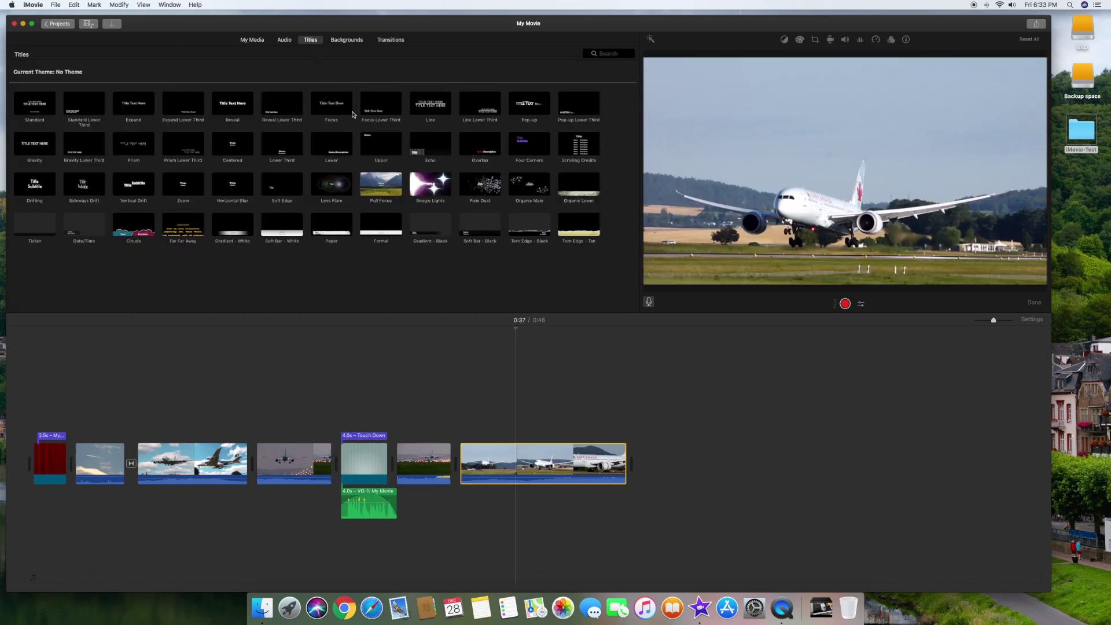
{"action": "left_click_drag", "start_coordinate": [350, 110], "coordinate": [518, 438]}
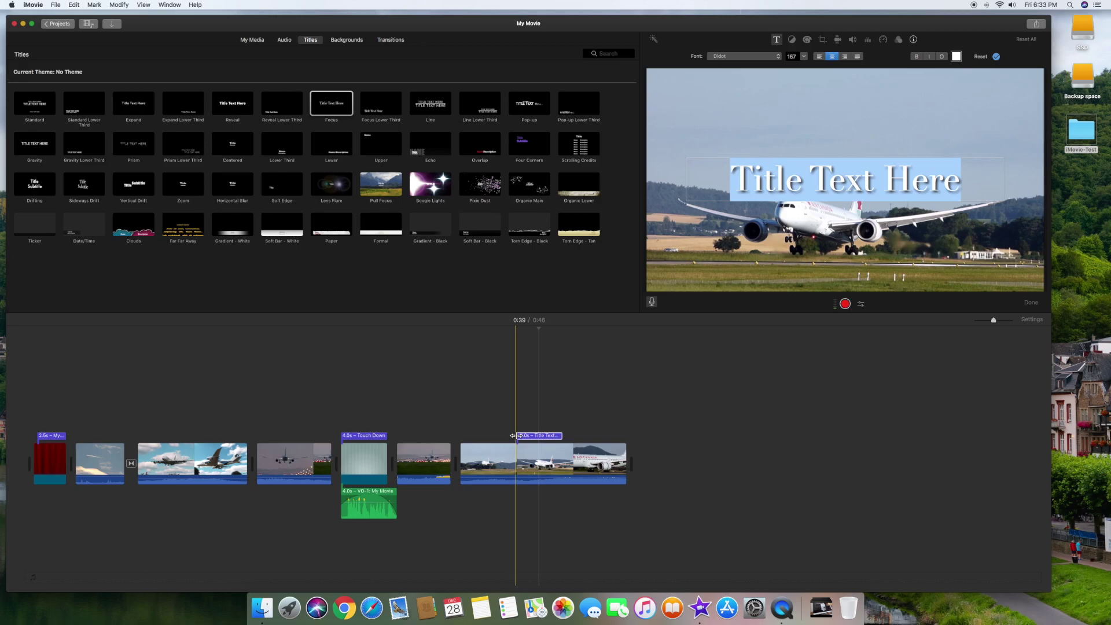
{"action": "left_click_drag", "start_coordinate": [737, 180], "coordinate": [958, 175]}
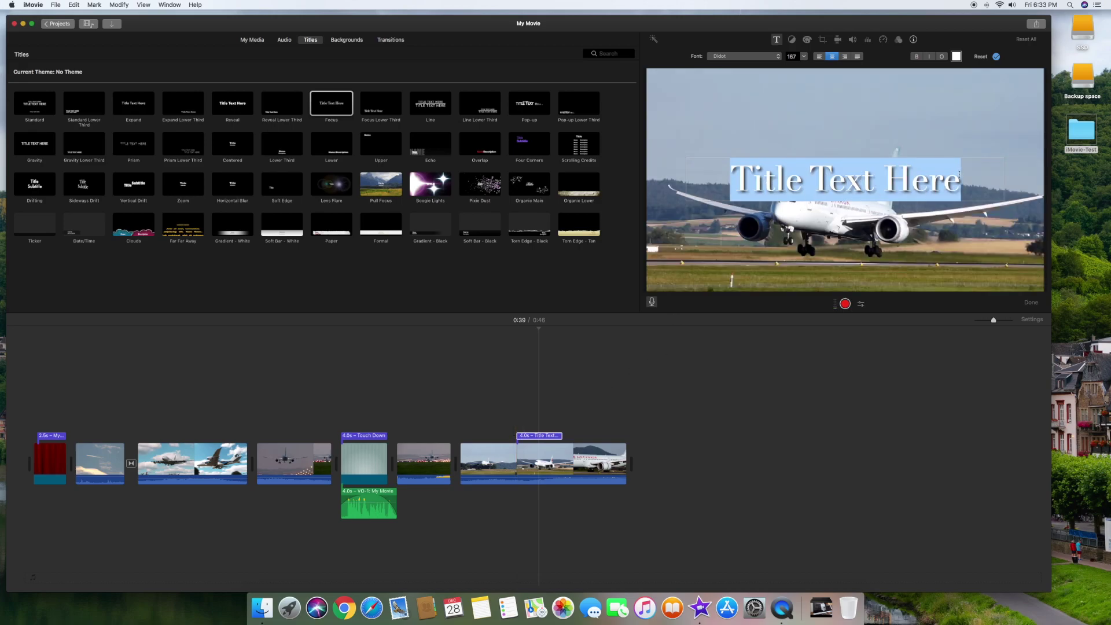
{"action": "key", "text": "BackSpace"}
{"action": "type", "text": "Almost The End"}
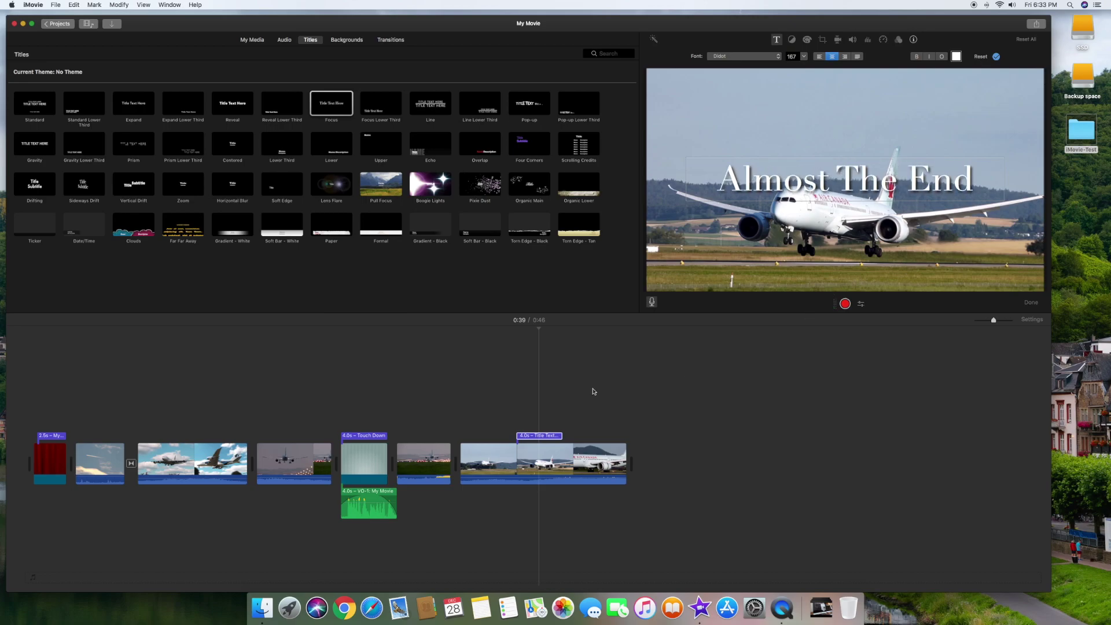
{"action": "left_click", "coordinate": [551, 376]}
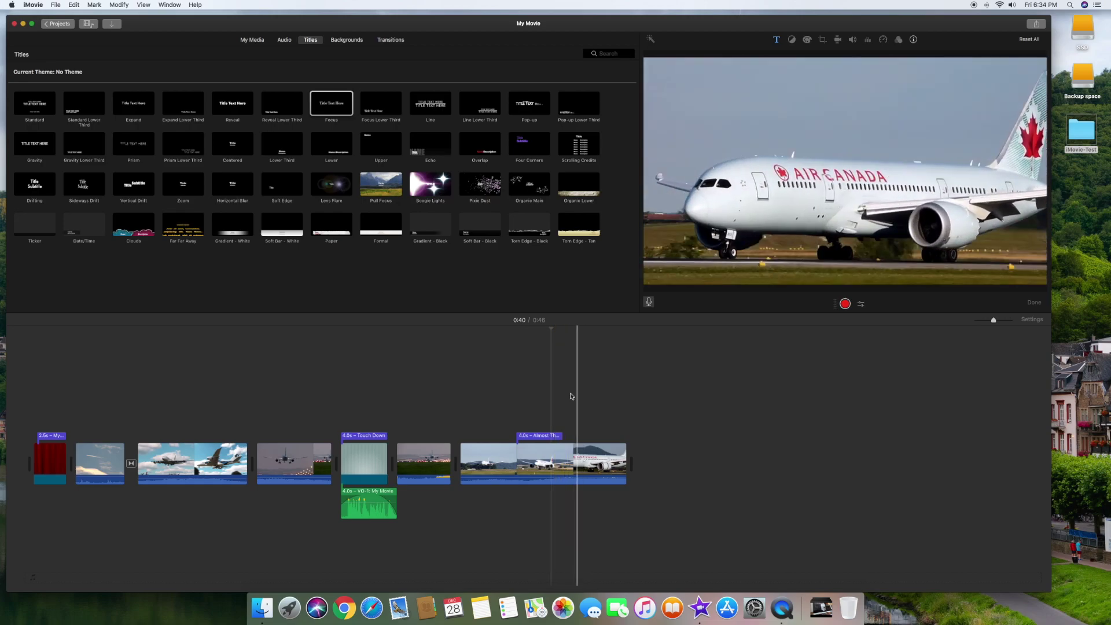
Play the Air Canada clip from before the title until the title has faded out to preview it
{"action": "left_click", "coordinate": [492, 392]}
{"action": "key", "text": "space"}
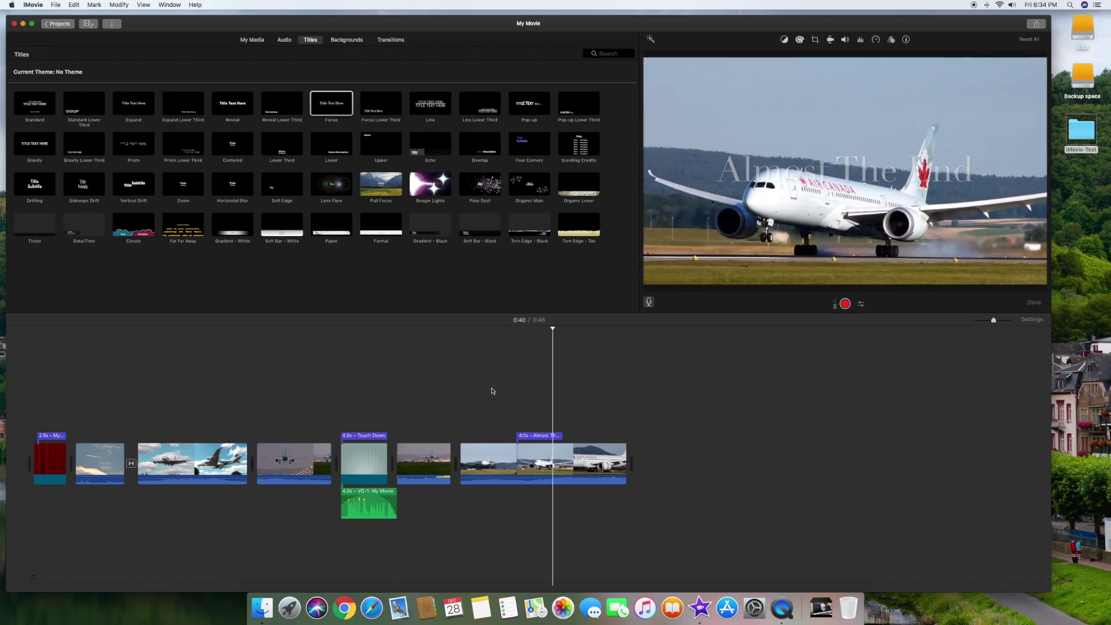
{"action": "key", "text": "space"}
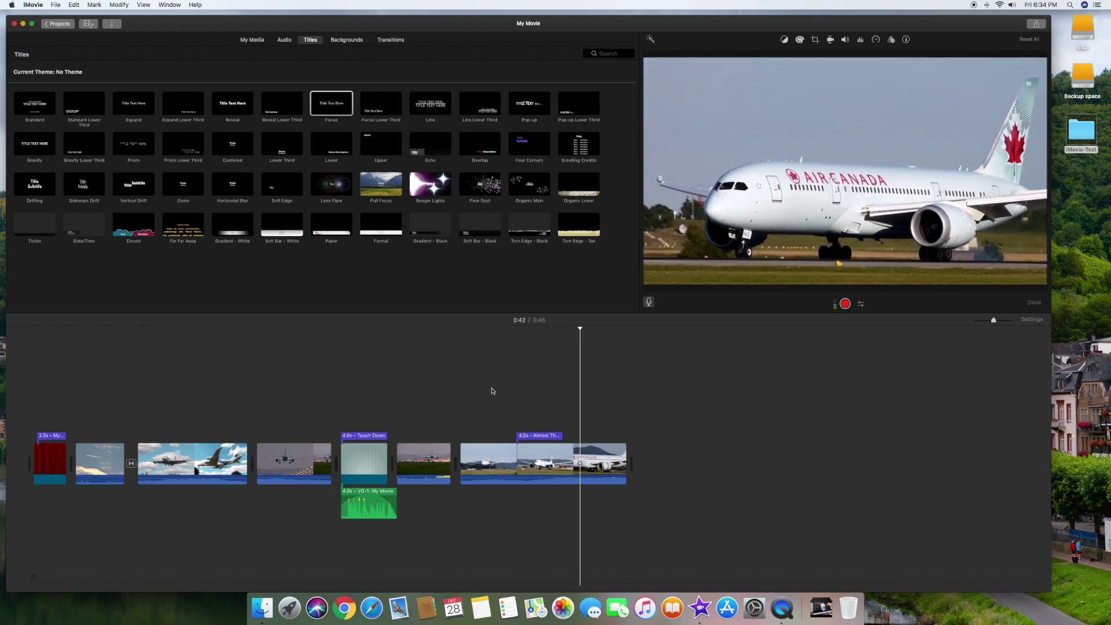
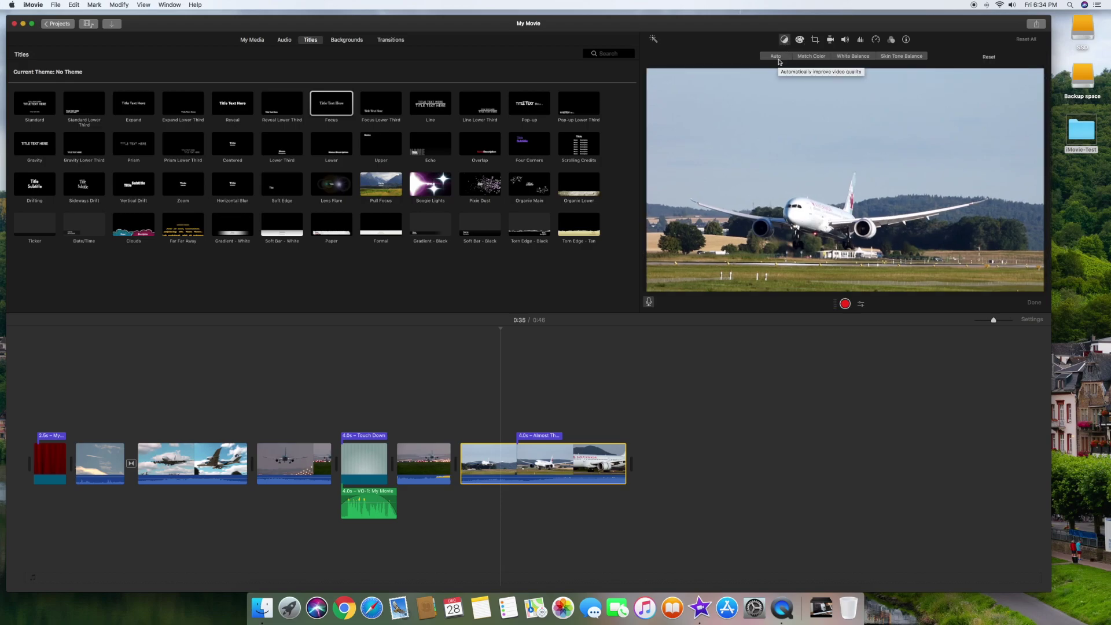
Try the automatic color enhancement on the Air Canada clip
{"action": "left_click", "coordinate": [777, 56]}
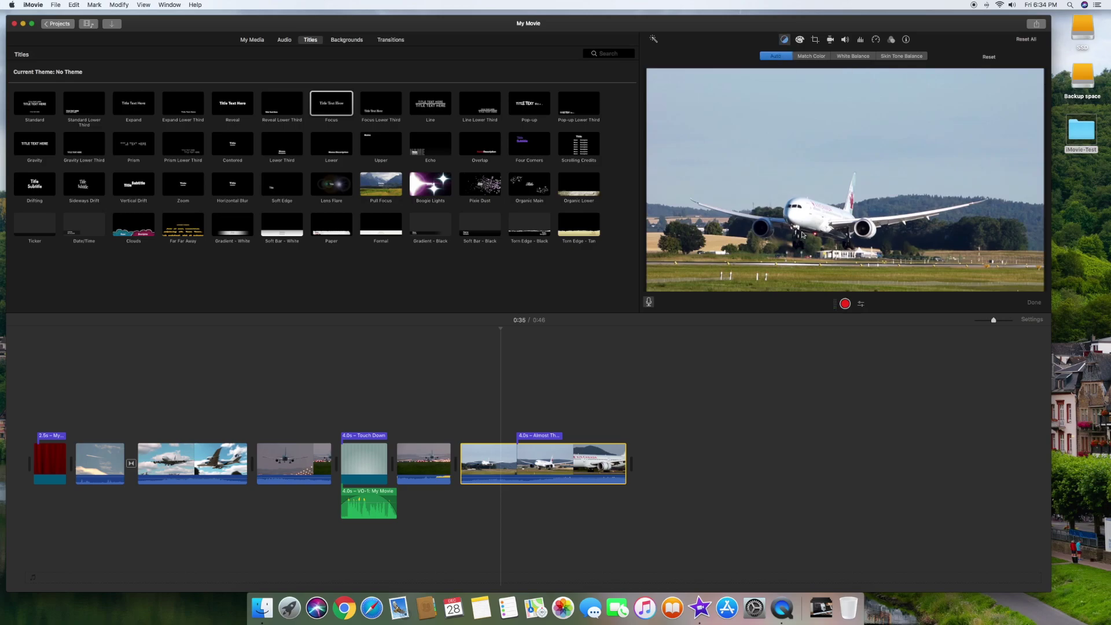
{"action": "left_click", "coordinate": [777, 57]}
{"action": "left_click", "coordinate": [776, 57]}
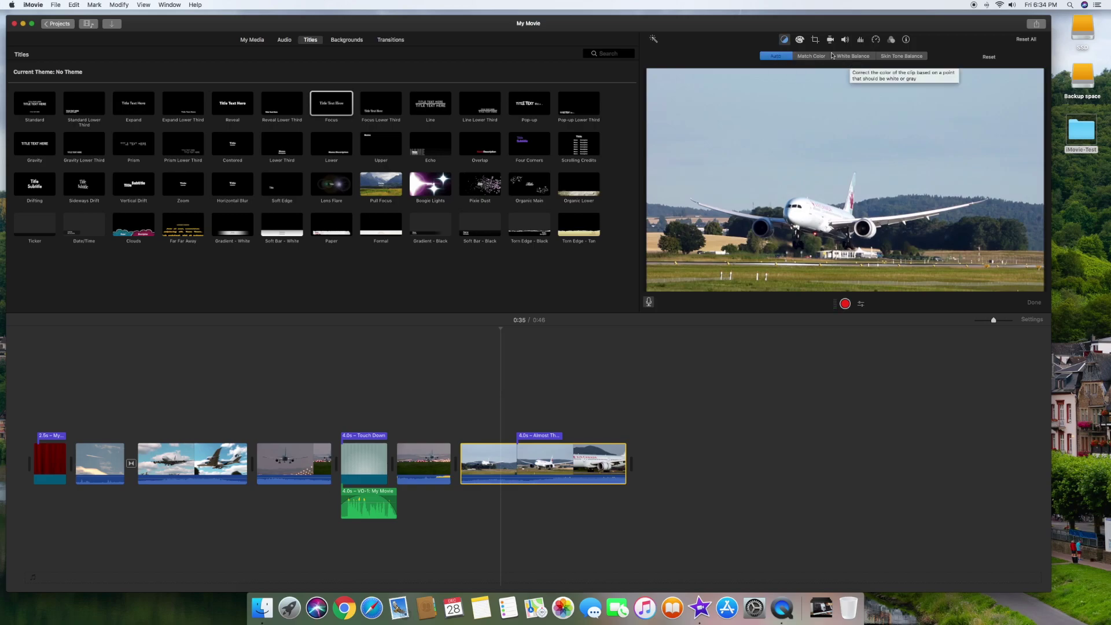
Match the Air Canada clip's color to a frame near the end of the cloudy-sky airplane clip and apply it
{"action": "left_click", "coordinate": [811, 56]}
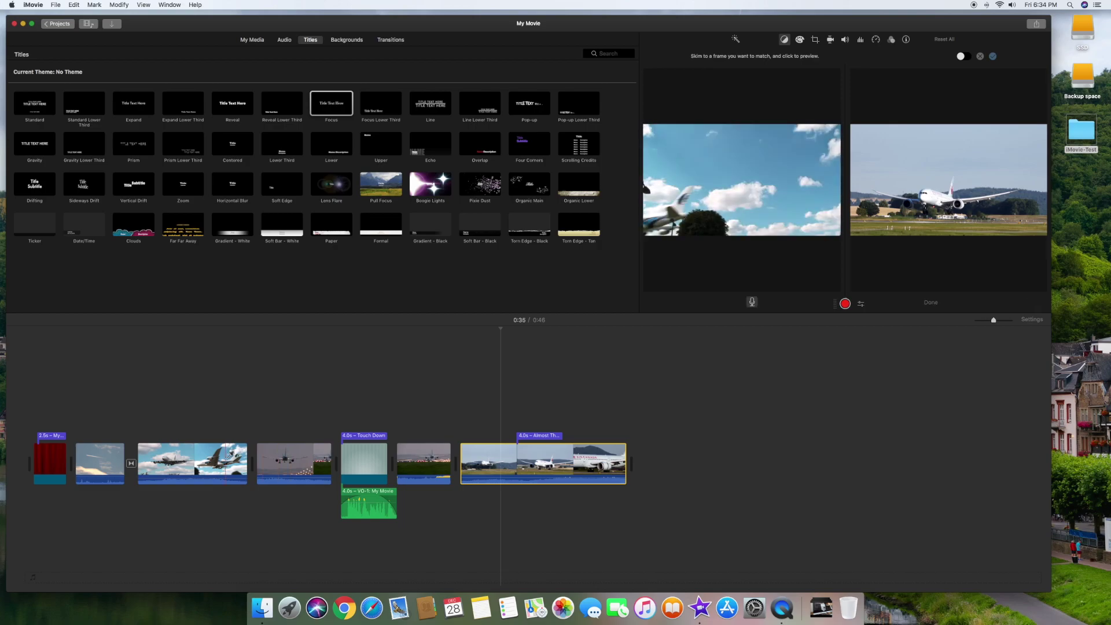
{"action": "left_click", "coordinate": [236, 454]}
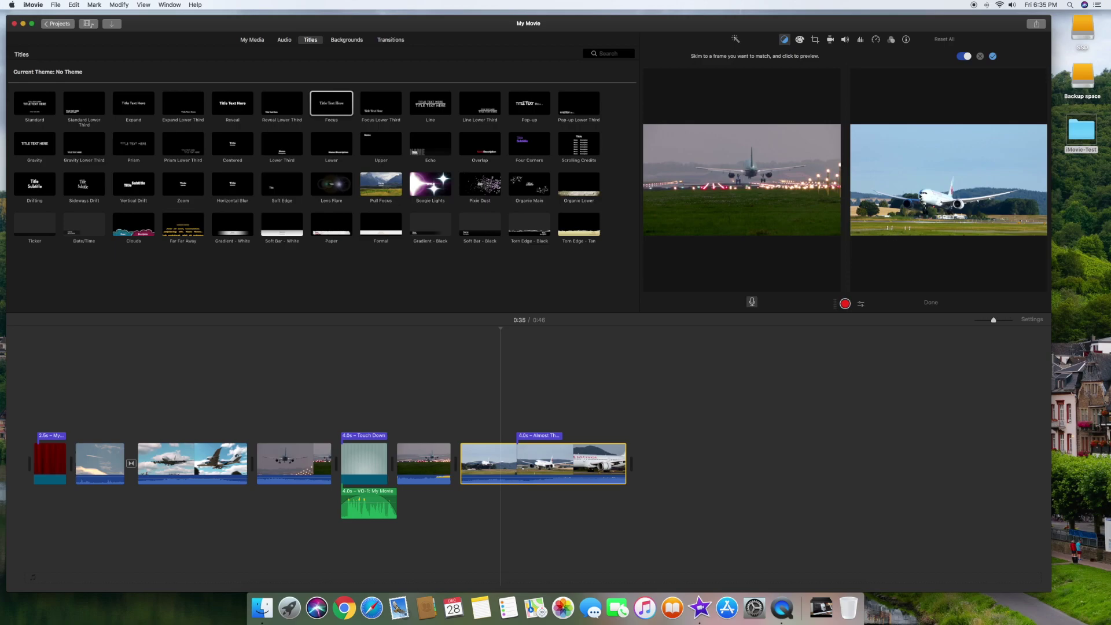
{"action": "left_click", "coordinate": [994, 57]}
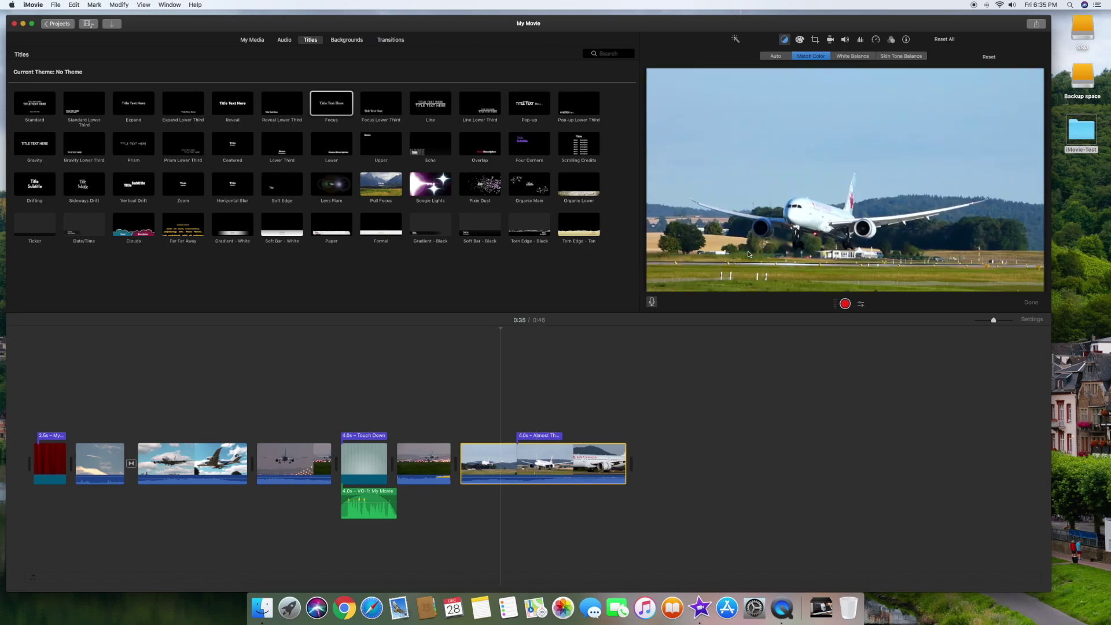
Fine-tune the Air Canada clip's highlights, saturation and color temperature with color correction, leaving white balance unapplied
{"action": "left_click", "coordinate": [853, 57]}
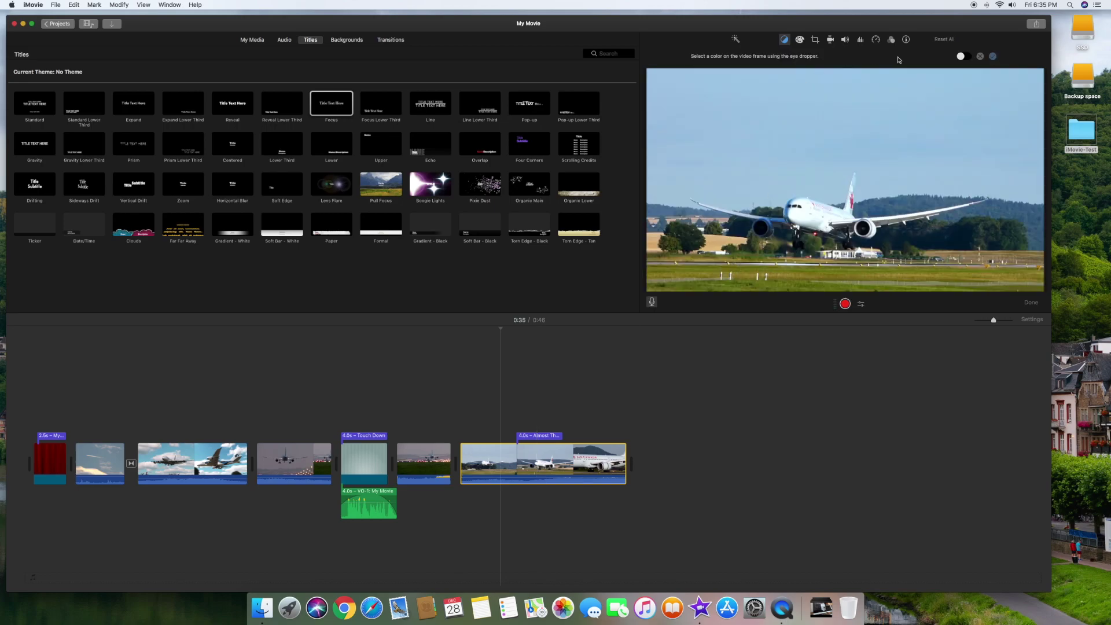
{"action": "left_click", "coordinate": [799, 40]}
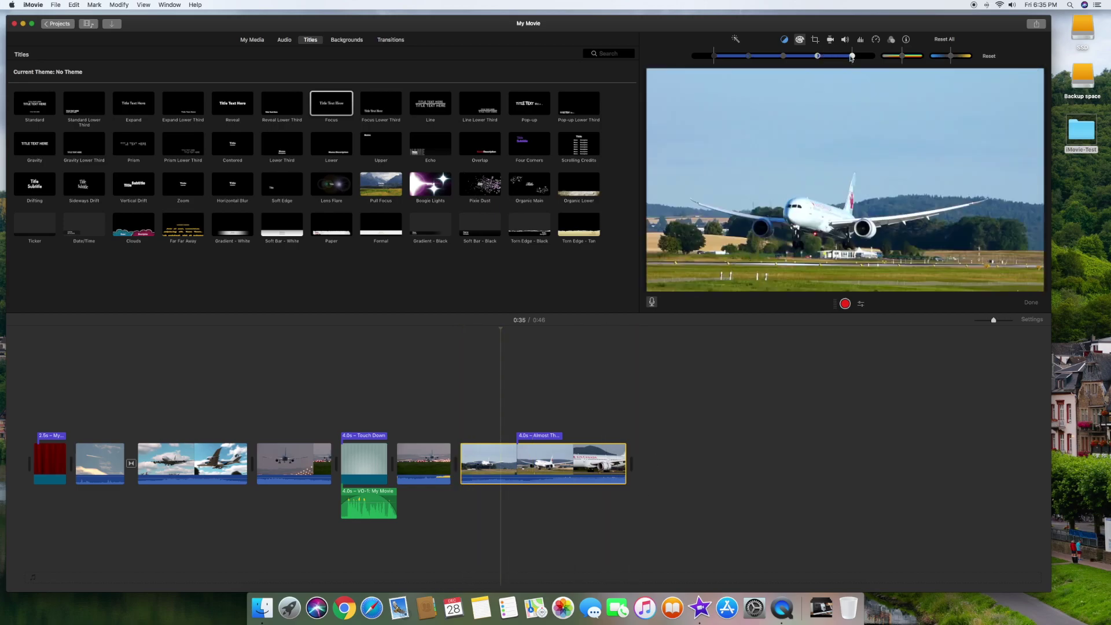
{"action": "mouse_move", "coordinate": [852, 58]}
{"action": "left_mouse_down"}
{"action": "mouse_move", "coordinate": [872, 60]}
{"action": "mouse_move", "coordinate": [854, 61]}
{"action": "left_mouse_up"}
{"action": "left_click_drag", "start_coordinate": [823, 59], "coordinate": [814, 61]}
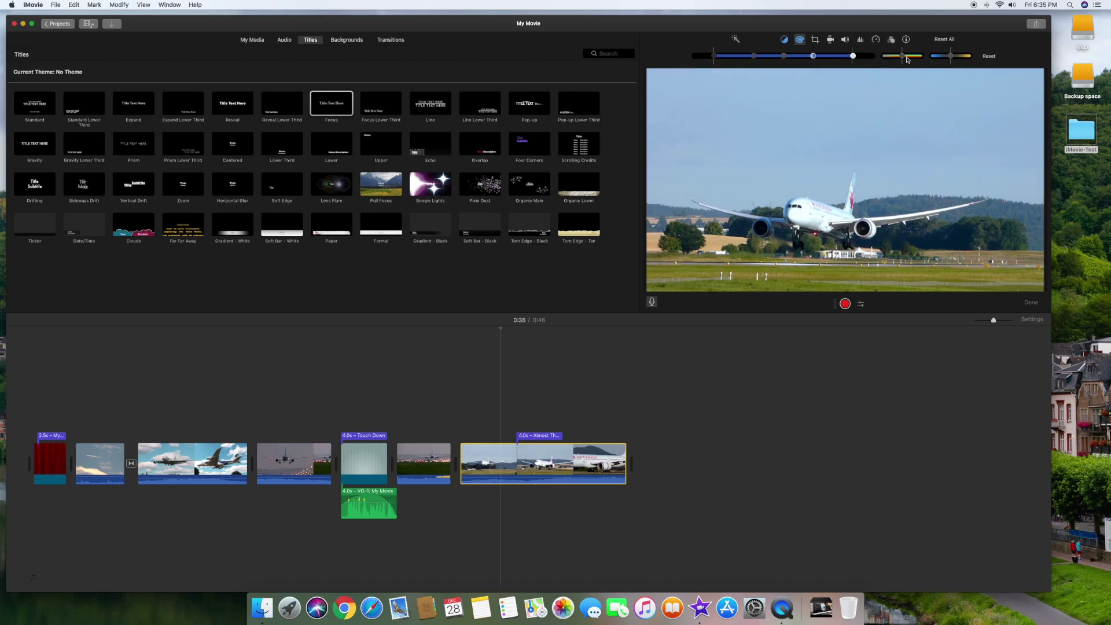
{"action": "mouse_move", "coordinate": [905, 60]}
{"action": "left_mouse_down"}
{"action": "mouse_move", "coordinate": [883, 60]}
{"action": "mouse_move", "coordinate": [904, 60]}
{"action": "left_mouse_up"}
{"action": "left_click_drag", "start_coordinate": [946, 60], "coordinate": [952, 61]}
Review the Air Canada clip's cropping, stabilization, volume, and noise reduction and equalizer settings
{"action": "left_click", "coordinate": [815, 41]}
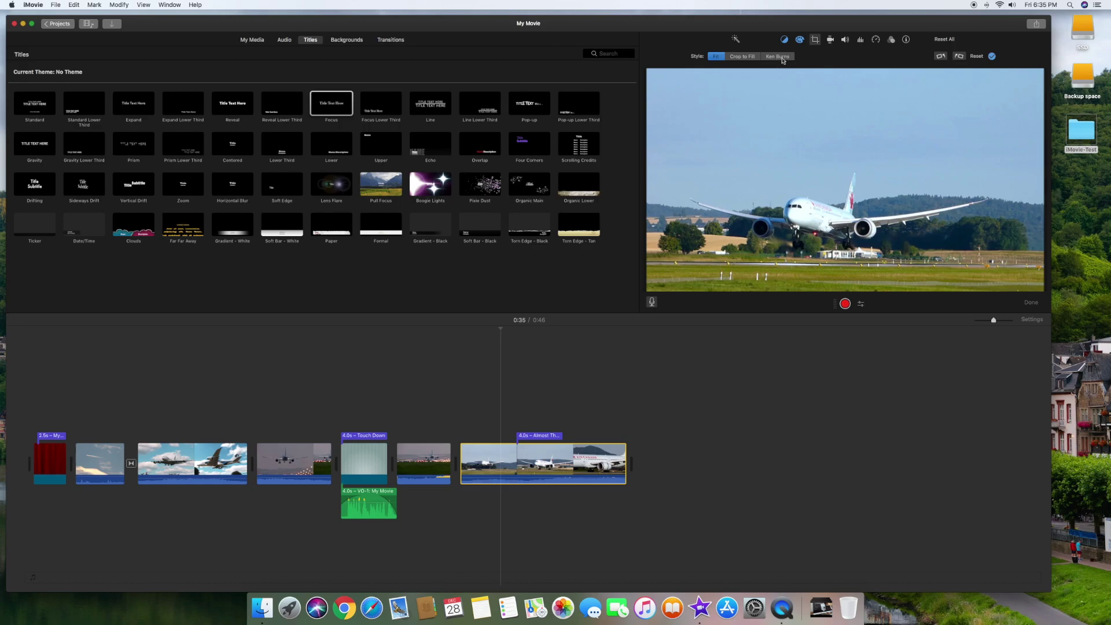
{"action": "left_click", "coordinate": [830, 41]}
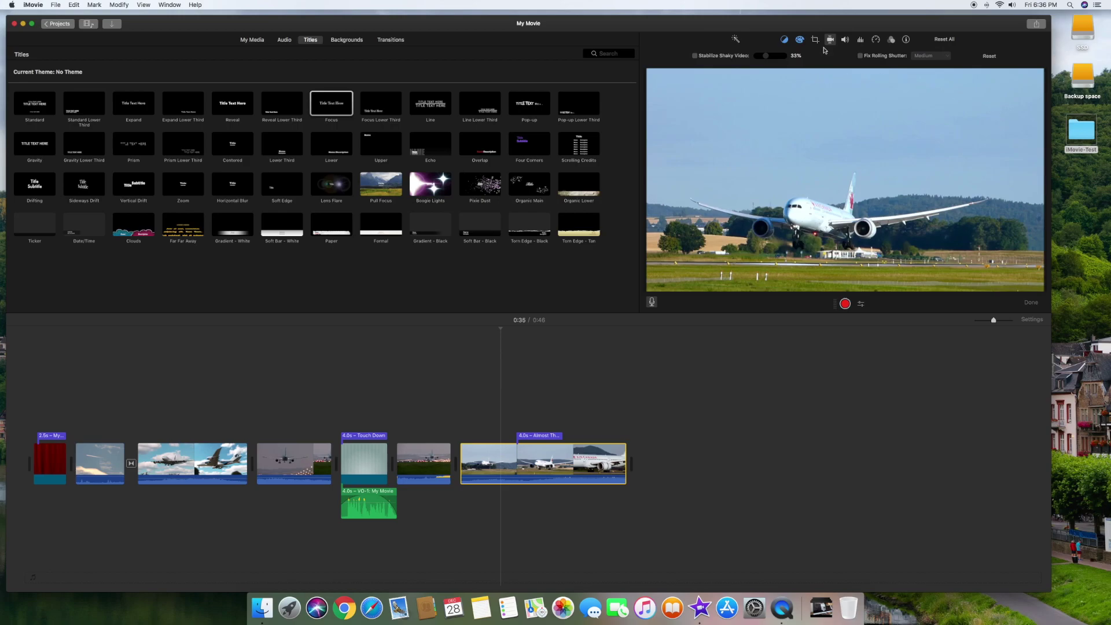
{"action": "left_click", "coordinate": [845, 40]}
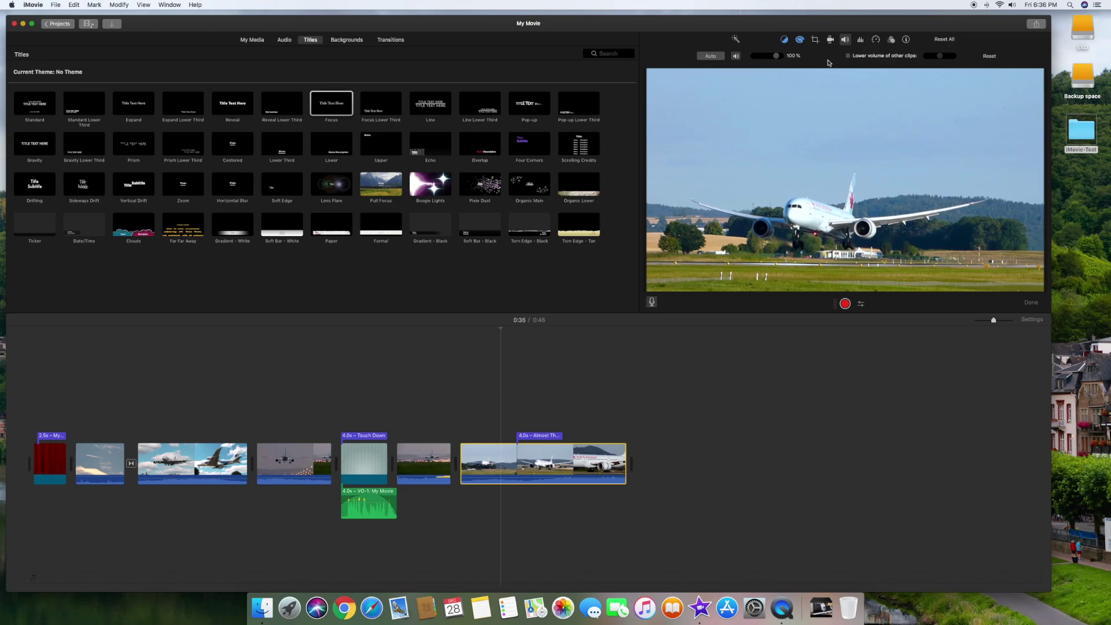
{"action": "left_click", "coordinate": [861, 41]}
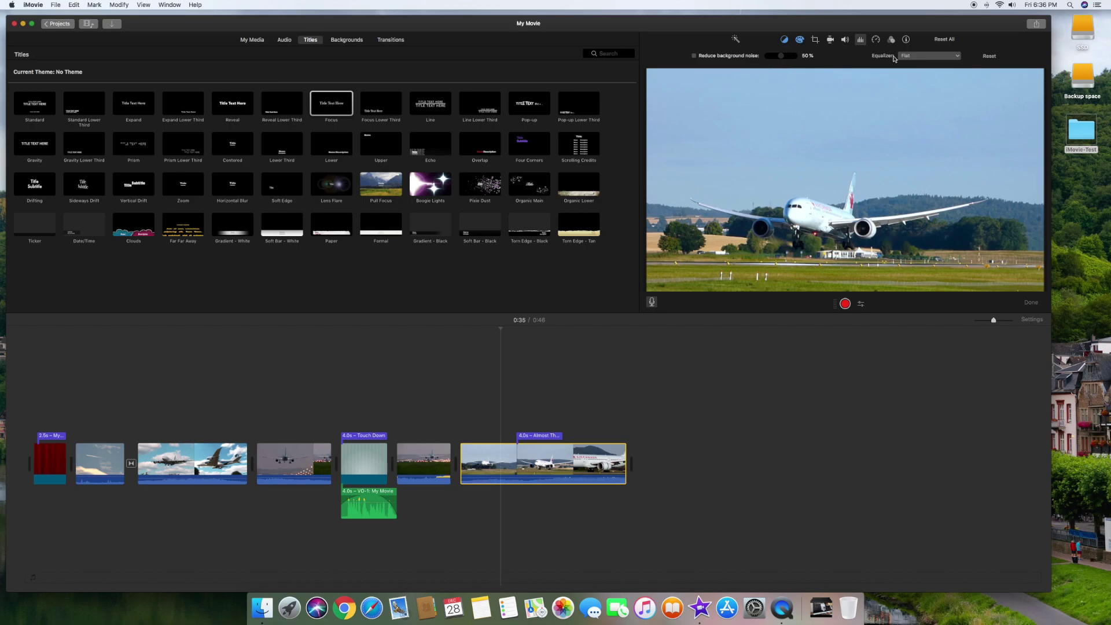
Set the Air Canada clip's speed to Slow and play it from near its start
{"action": "left_click", "coordinate": [876, 40]}
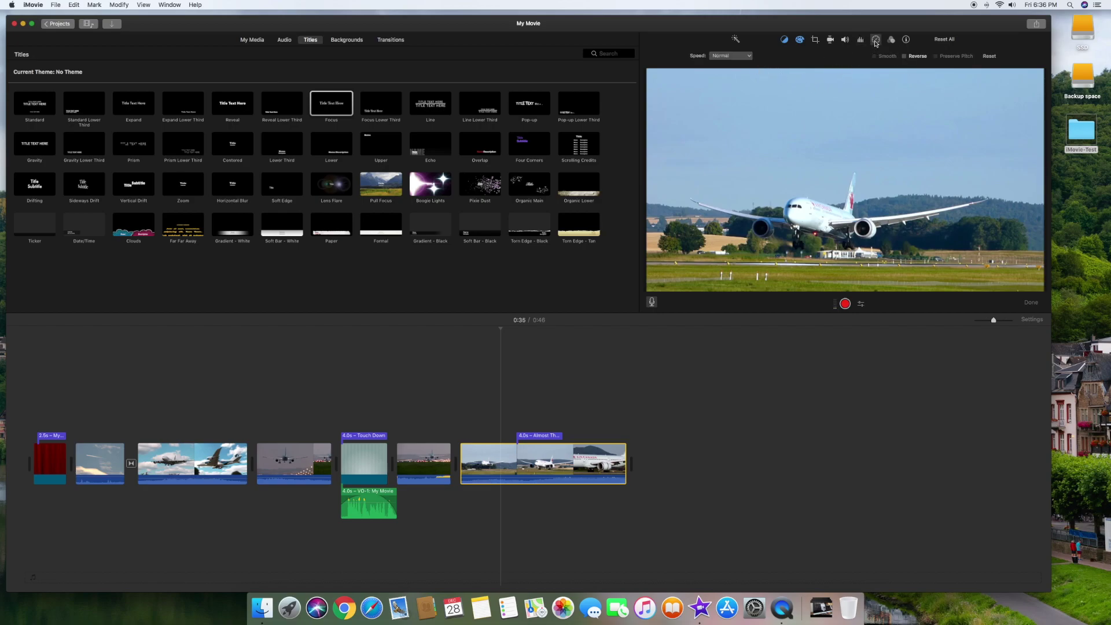
{"action": "left_click", "coordinate": [749, 56]}
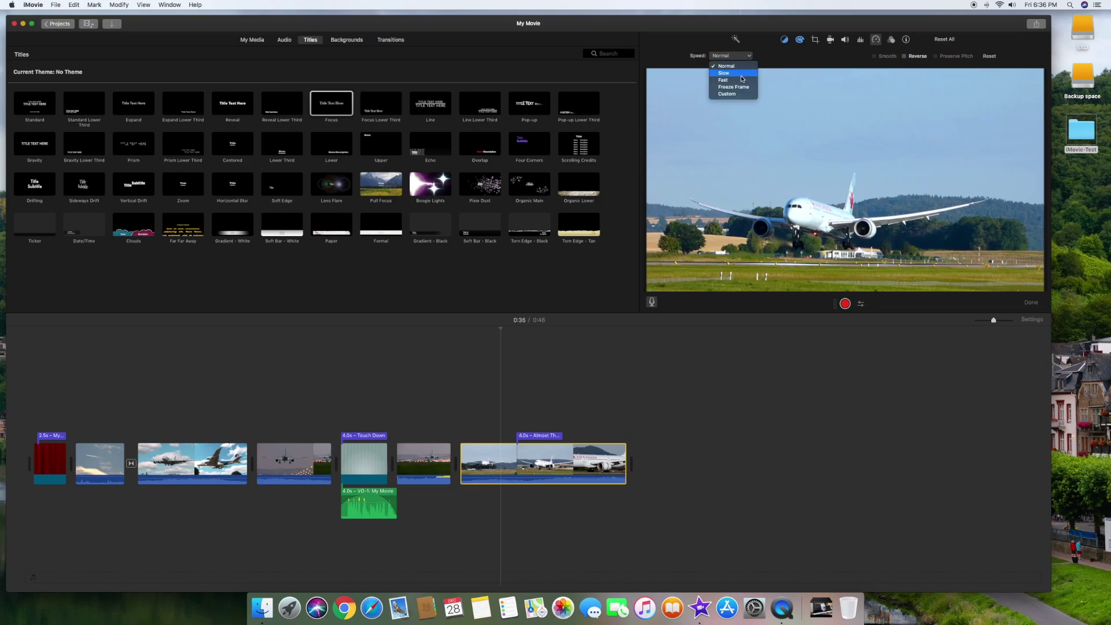
{"action": "left_click", "coordinate": [741, 73]}
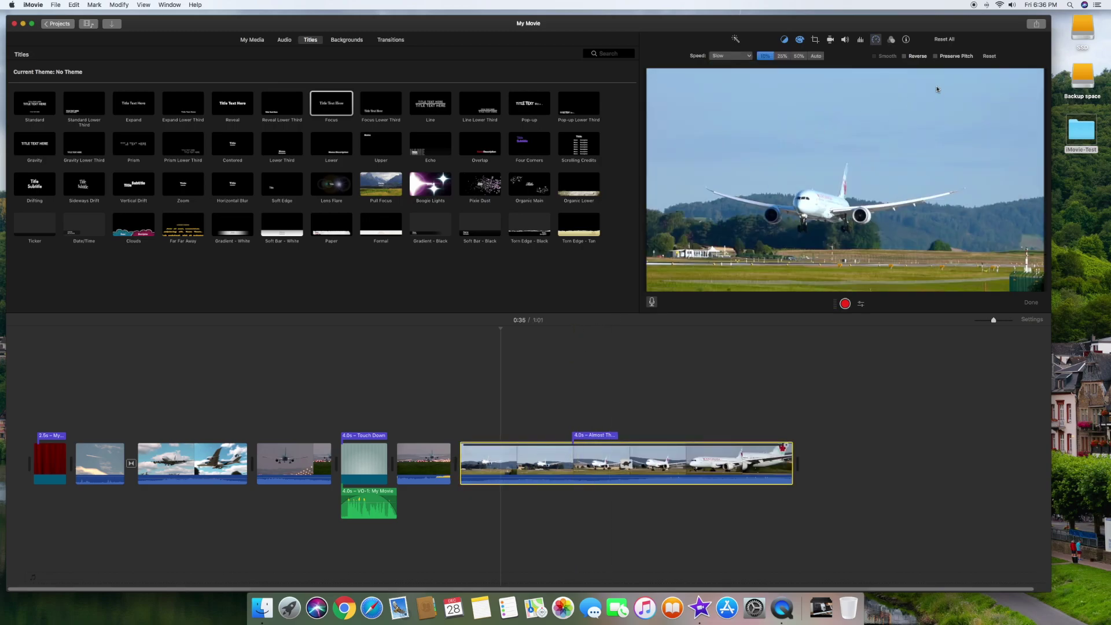
{"action": "left_click", "coordinate": [478, 413]}
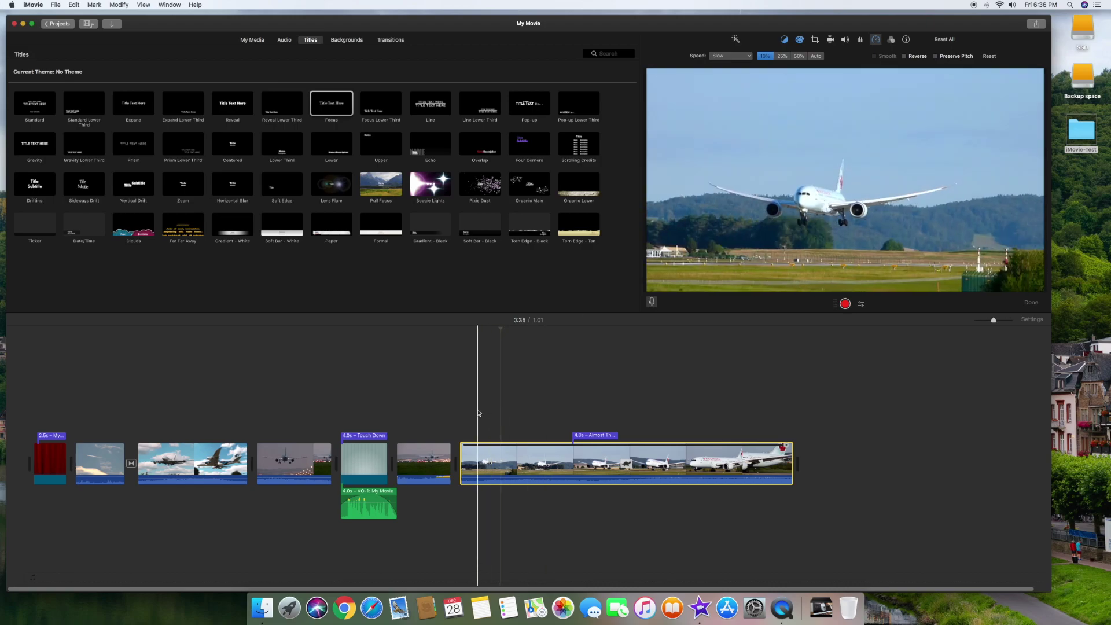
{"action": "key", "text": "space"}
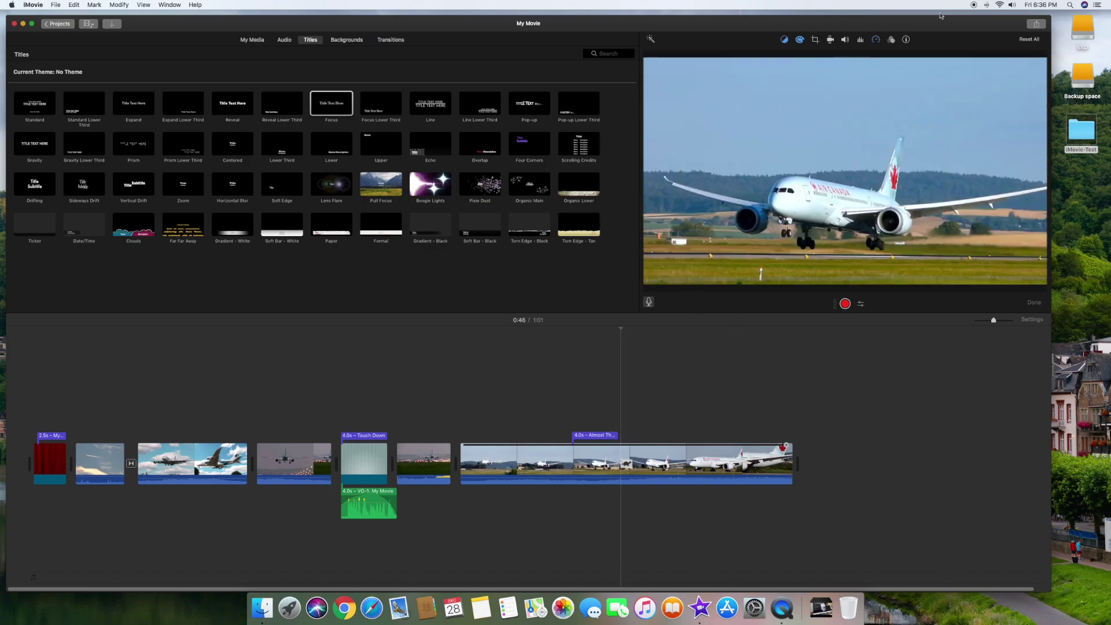
Review the clip filter and audio effect settings and look over the project's media clips
{"action": "left_click", "coordinate": [891, 40]}
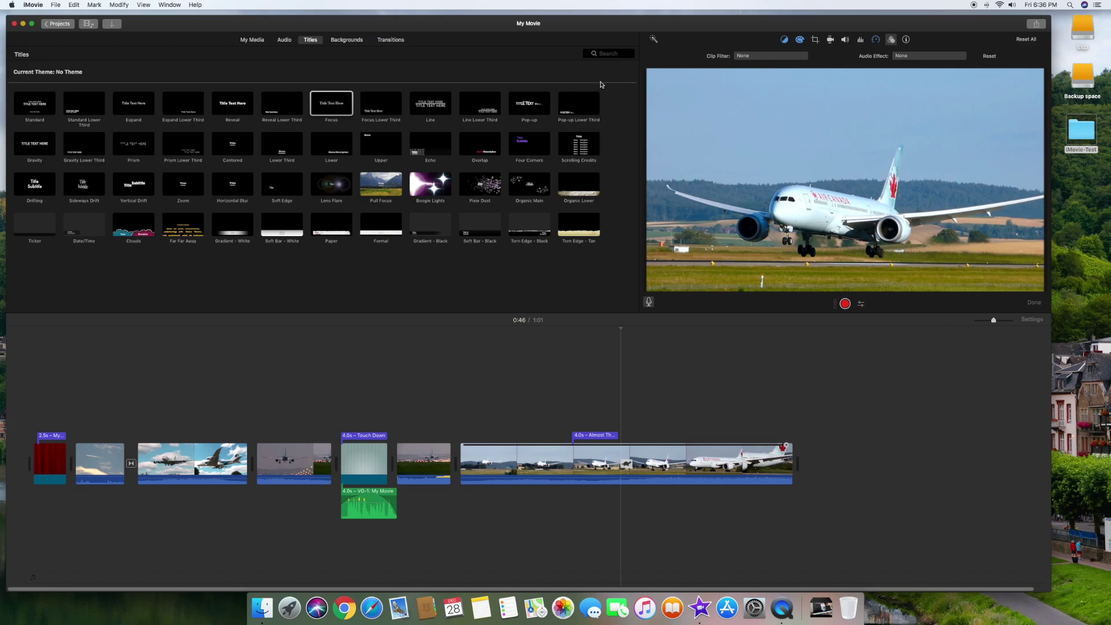
{"action": "left_click", "coordinate": [255, 41]}
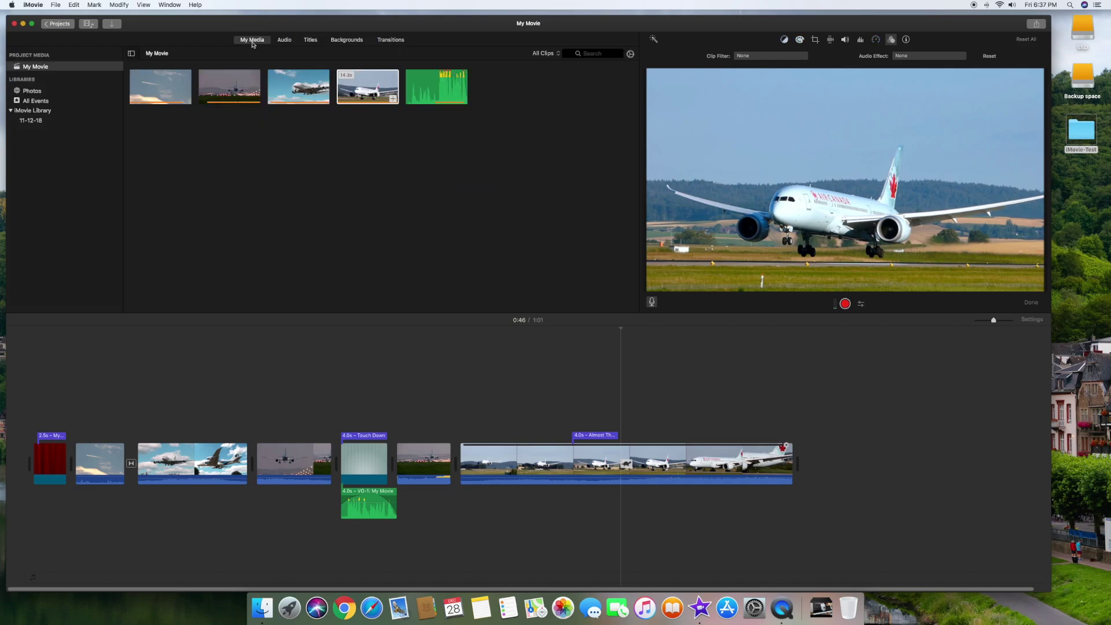
{"action": "left_click", "coordinate": [365, 96]}
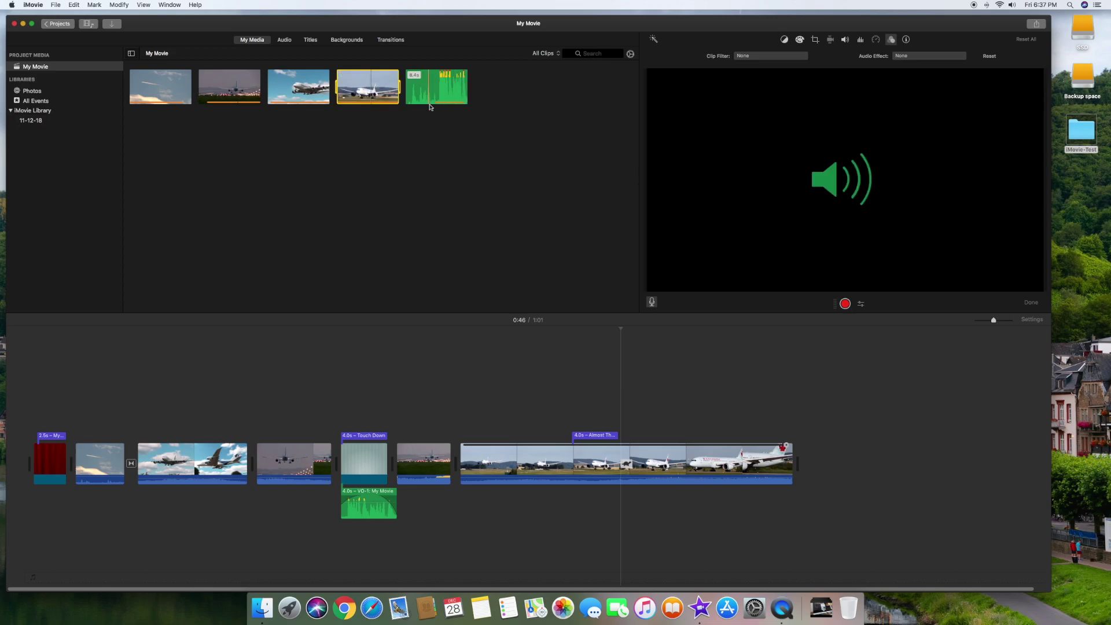
{"action": "left_click", "coordinate": [272, 347]}
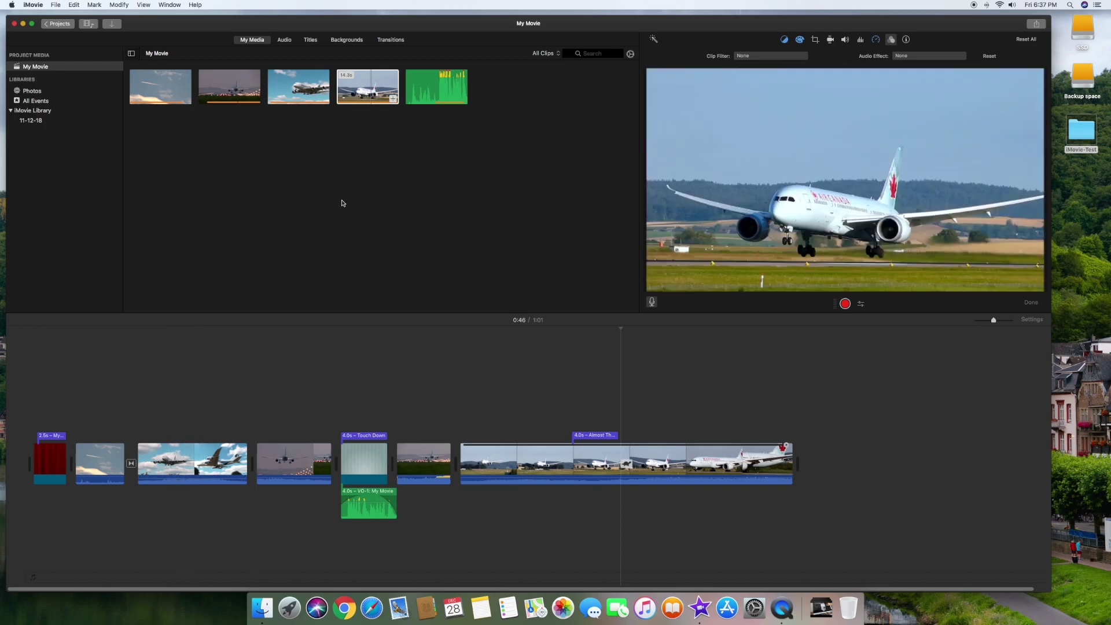
{"action": "left_click", "coordinate": [371, 93]}
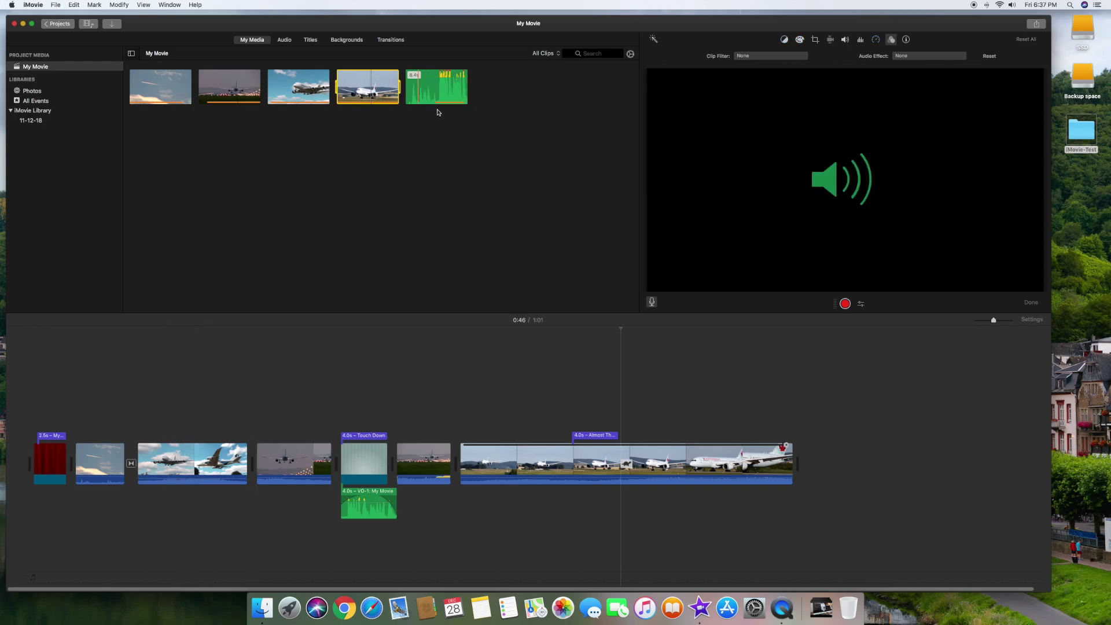
{"action": "left_click", "coordinate": [399, 372]}
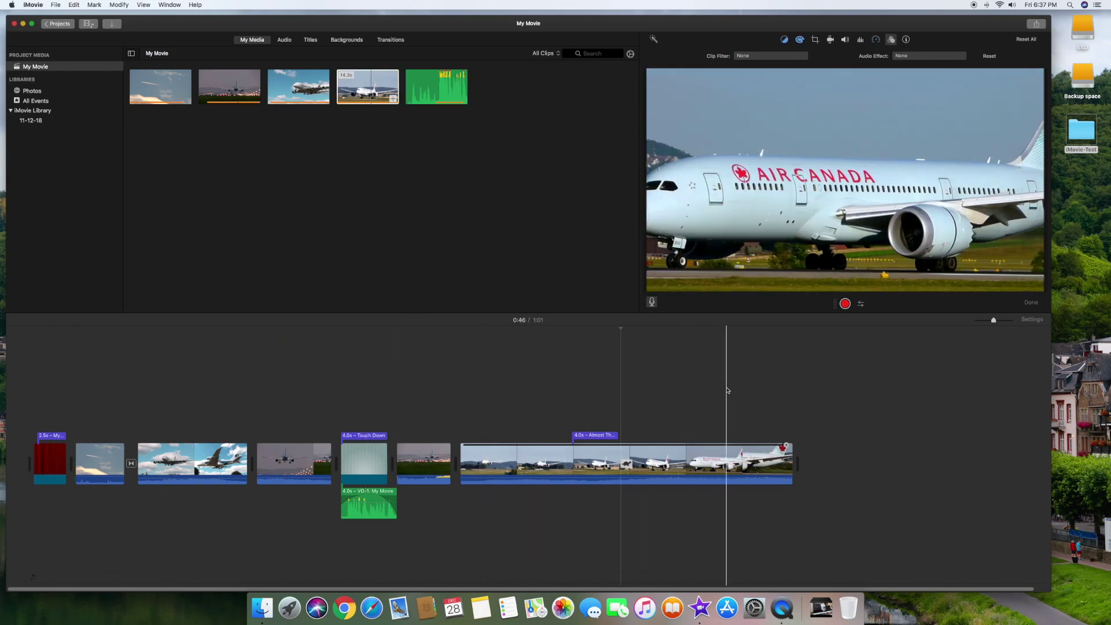
Export the Air Canada frame at 0:49 as an image named testphoto in Documents
{"action": "left_click", "coordinate": [653, 399]}
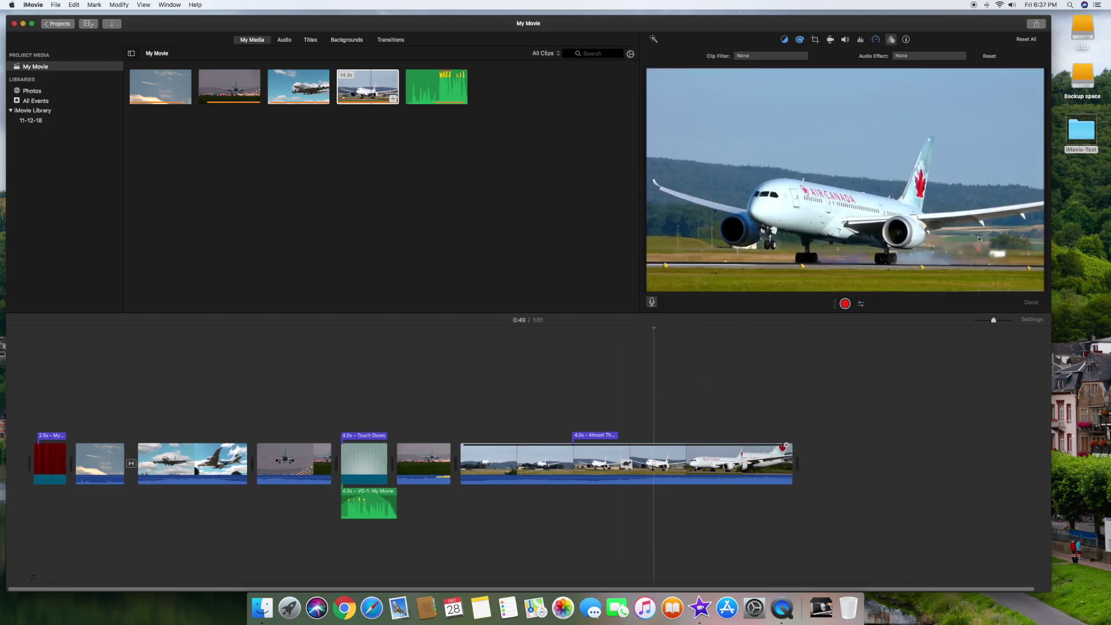
{"action": "left_click", "coordinate": [1037, 26]}
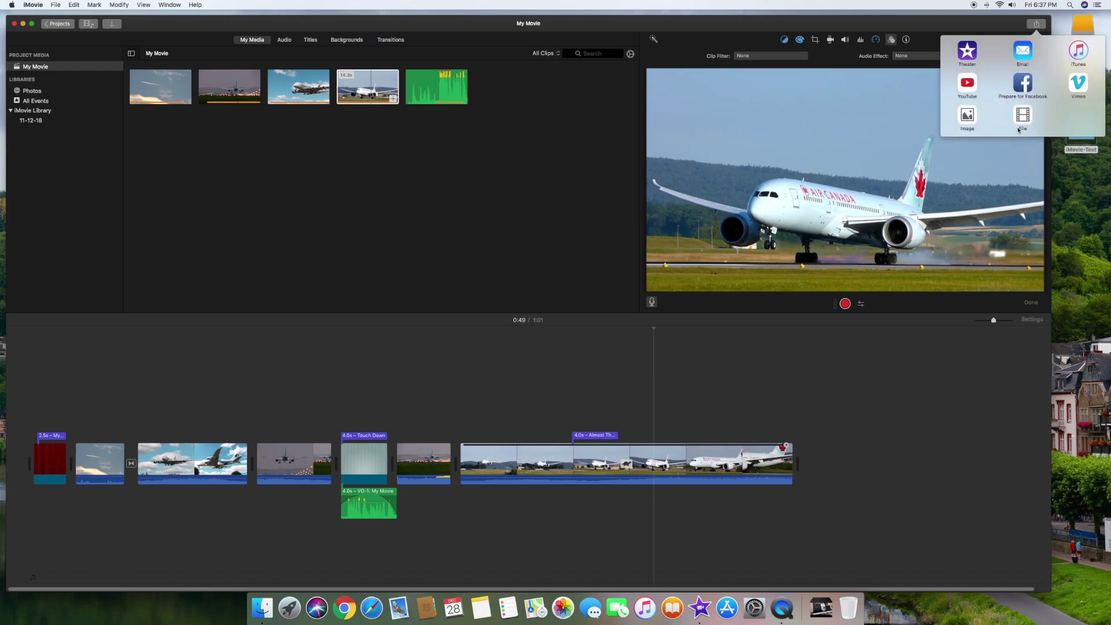
{"action": "left_click", "coordinate": [970, 119]}
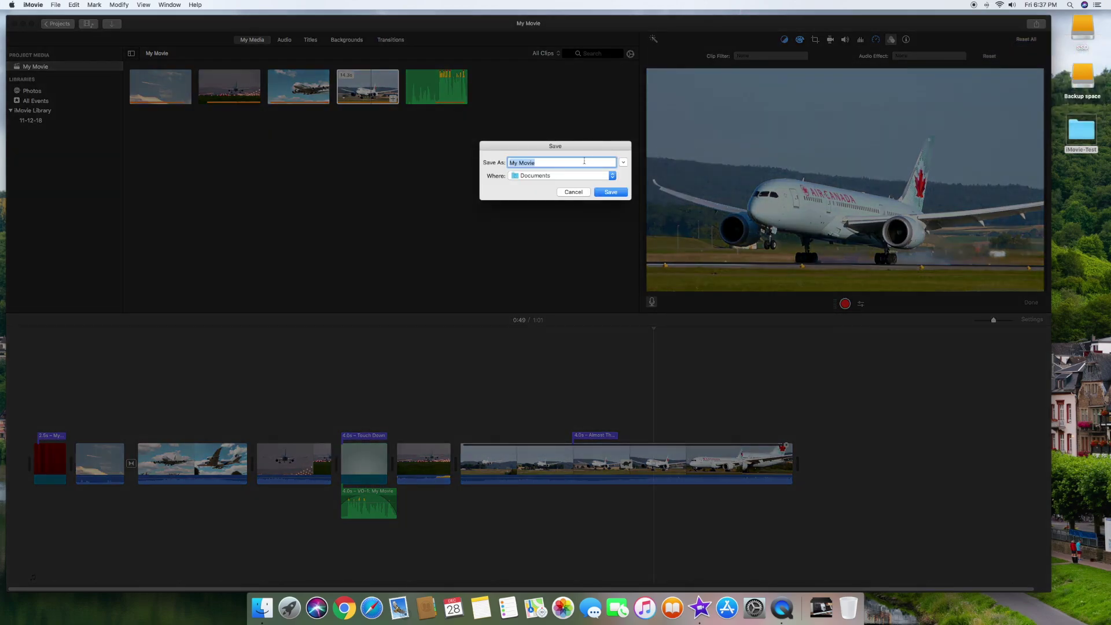
{"action": "type", "text": "testphoto"}
{"action": "left_click", "coordinate": [608, 193]}
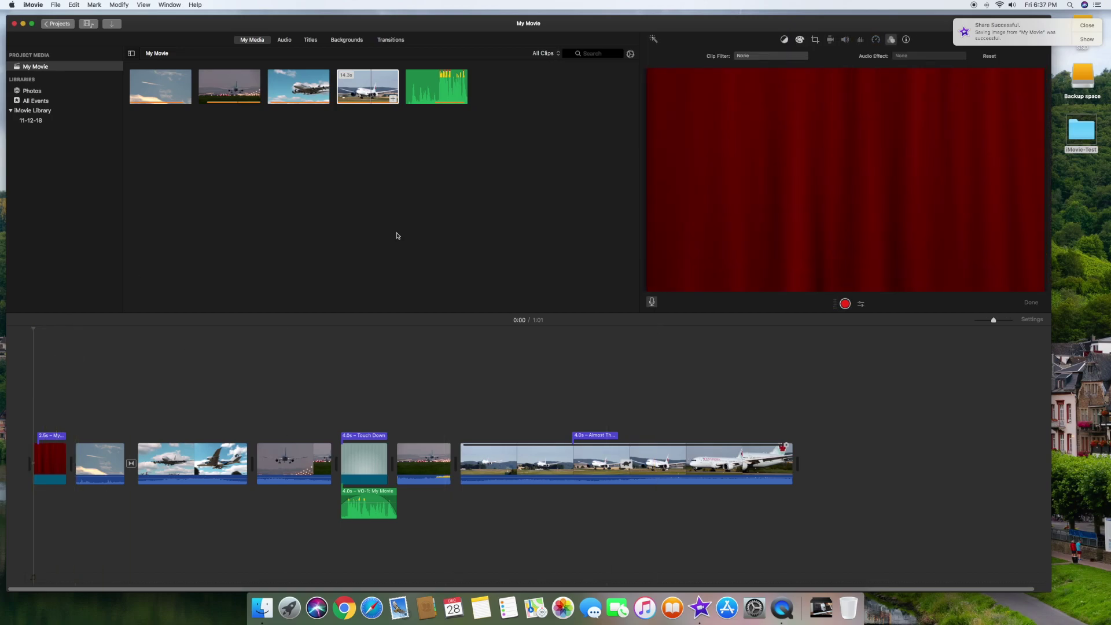
{"action": "left_click", "coordinate": [1088, 27]}
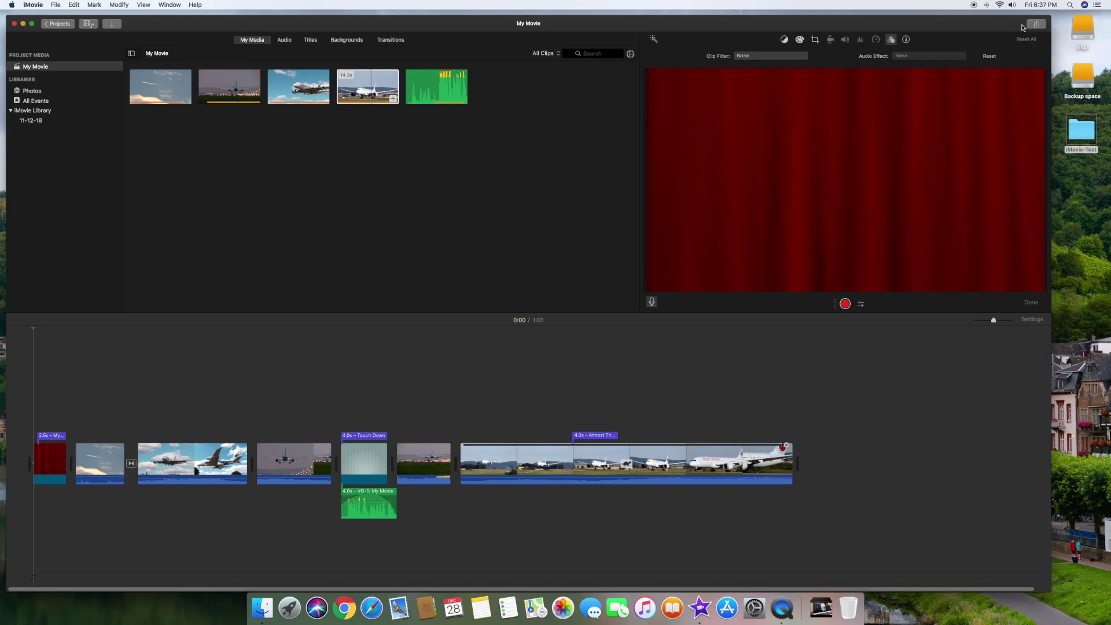
Start a file export of the movie with video and audio at 1080p 60 resolution
{"action": "left_click", "coordinate": [1034, 26]}
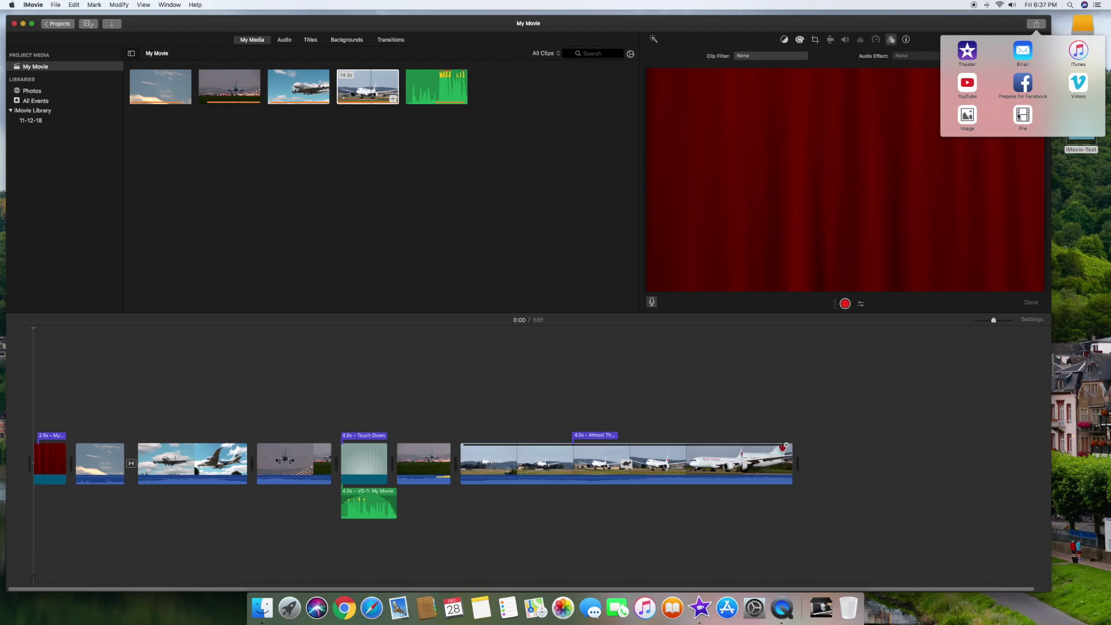
{"action": "left_click", "coordinate": [1022, 119]}
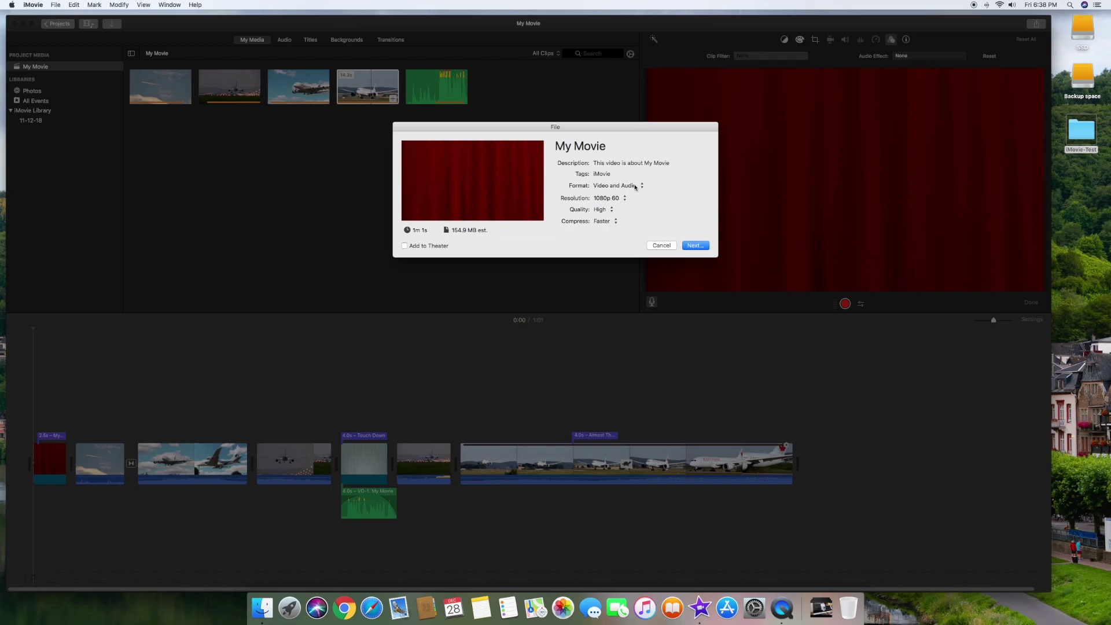
{"action": "left_click", "coordinate": [625, 200]}
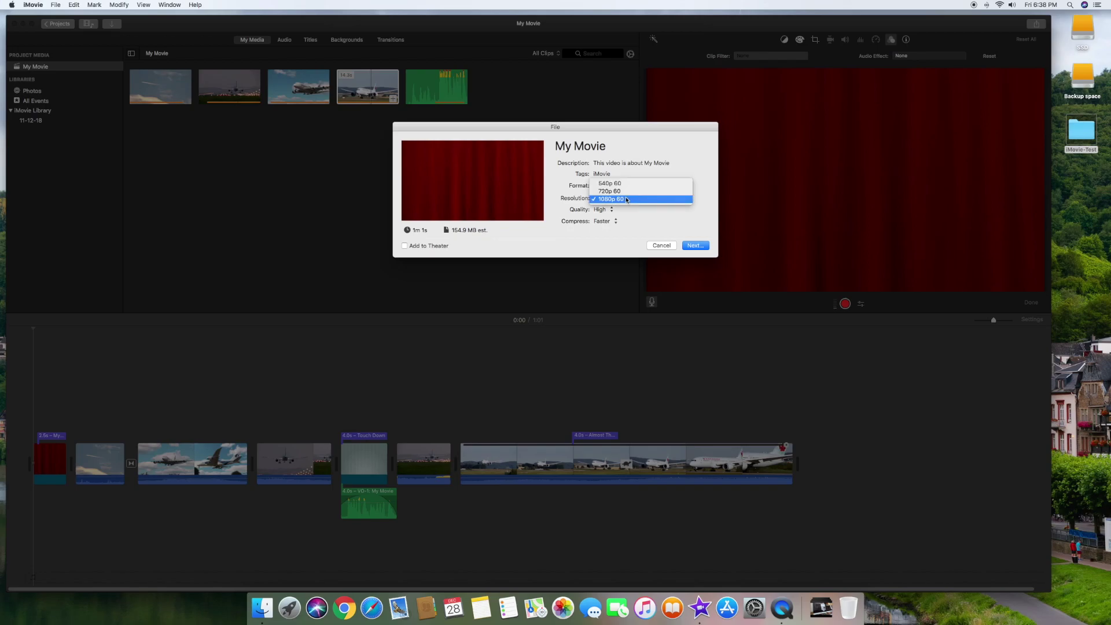
{"action": "left_click", "coordinate": [618, 200]}
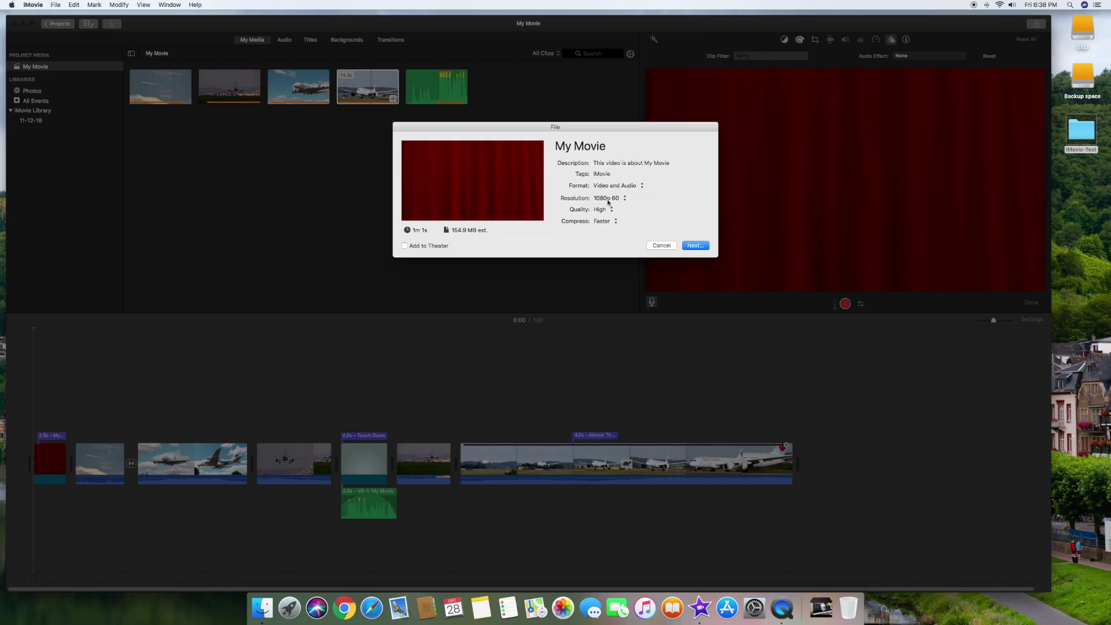
Try Best (ProRes) quality for the export and return it to High
{"action": "left_click", "coordinate": [608, 210]}
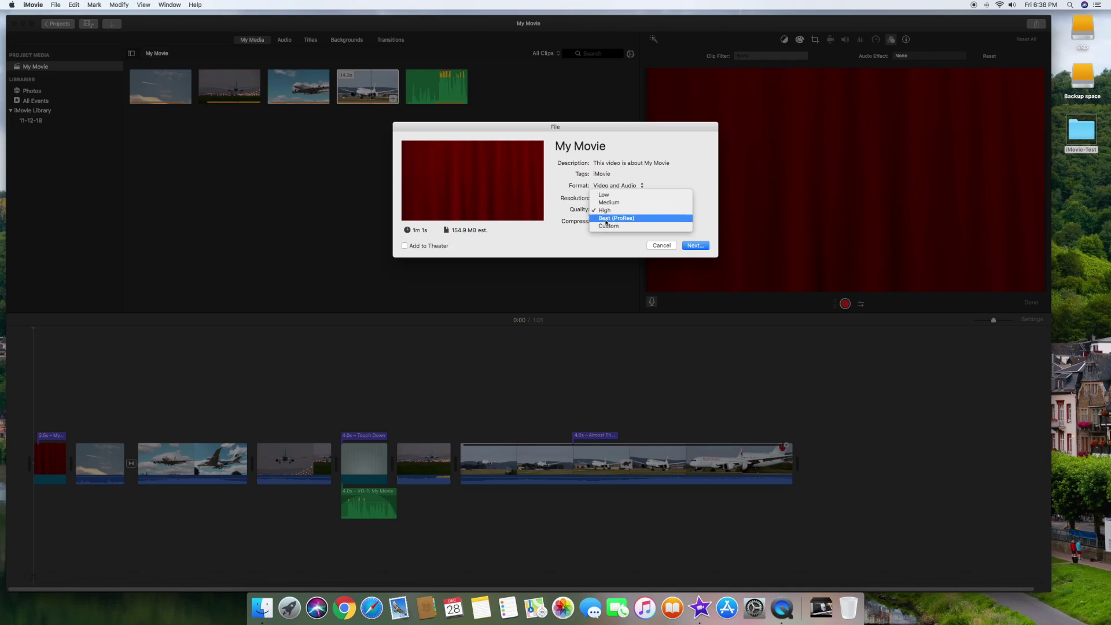
{"action": "left_click", "coordinate": [606, 218]}
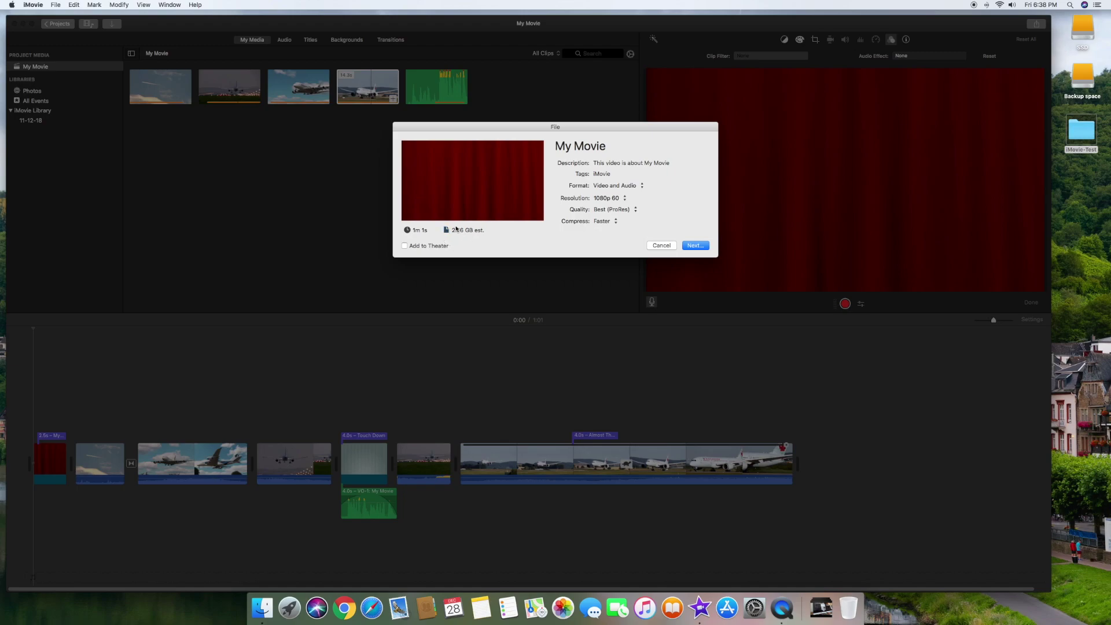
{"action": "left_click", "coordinate": [636, 211]}
{"action": "left_click", "coordinate": [618, 199]}
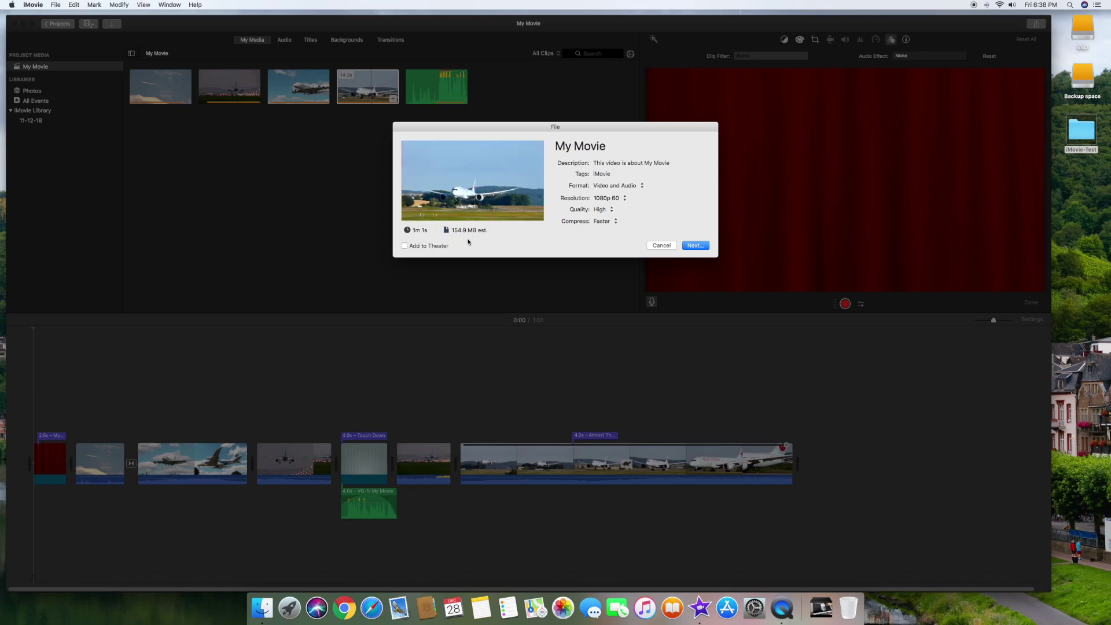
Set the compression to Better Quality and export the movie to Documents as testmovie-plane-1st
{"action": "left_click", "coordinate": [616, 222]}
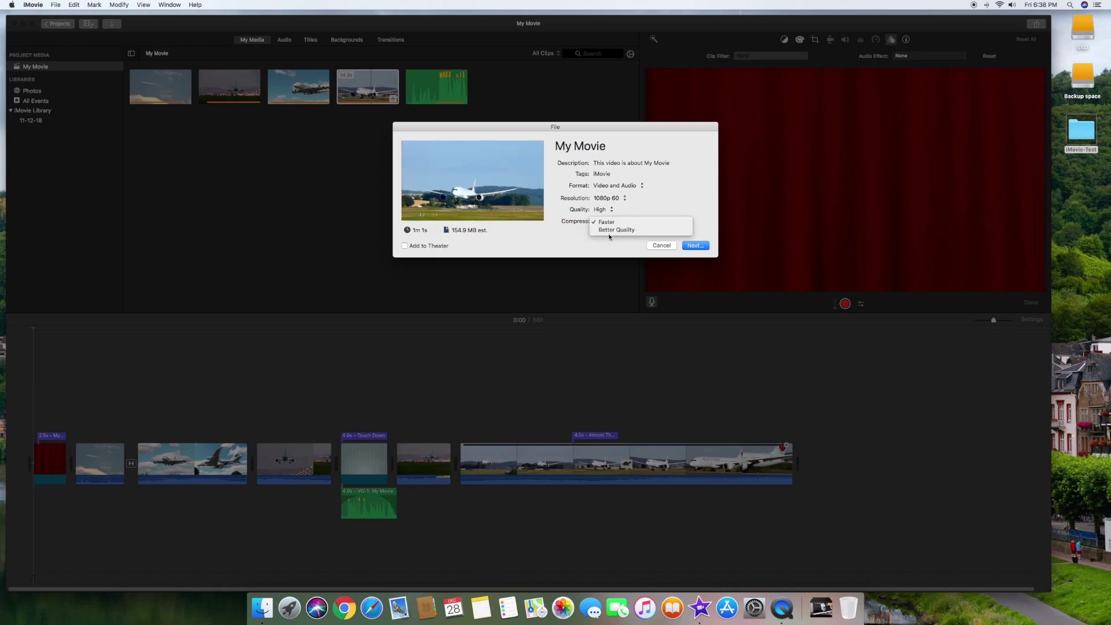
{"action": "left_click", "coordinate": [609, 231]}
{"action": "left_click", "coordinate": [695, 245]}
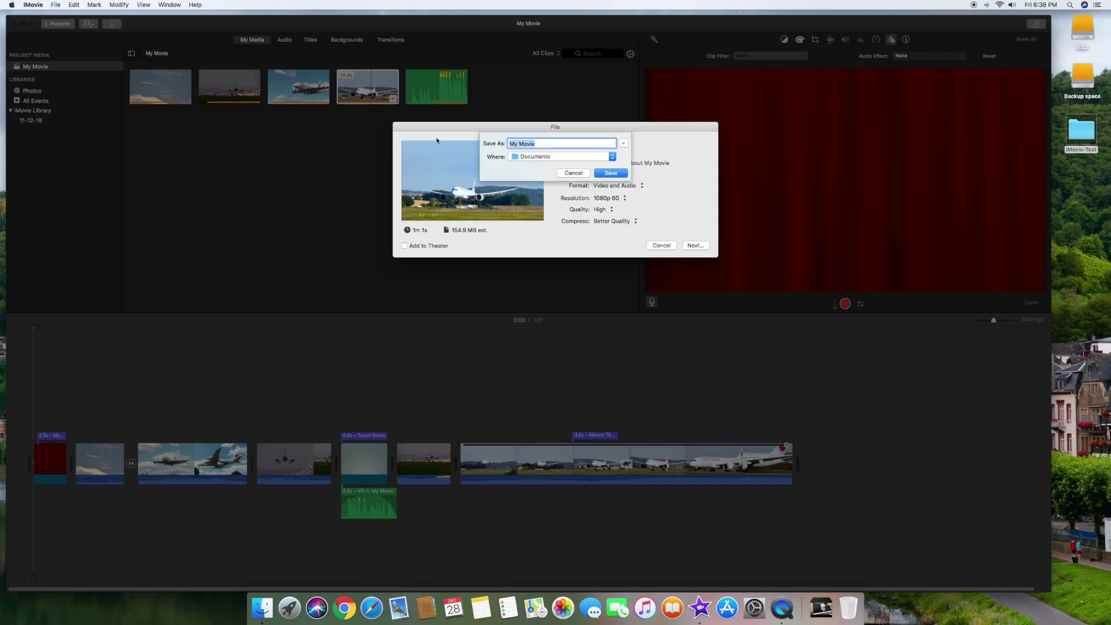
{"action": "type", "text": "testmovie-plane-1st"}
{"action": "left_click", "coordinate": [607, 173]}
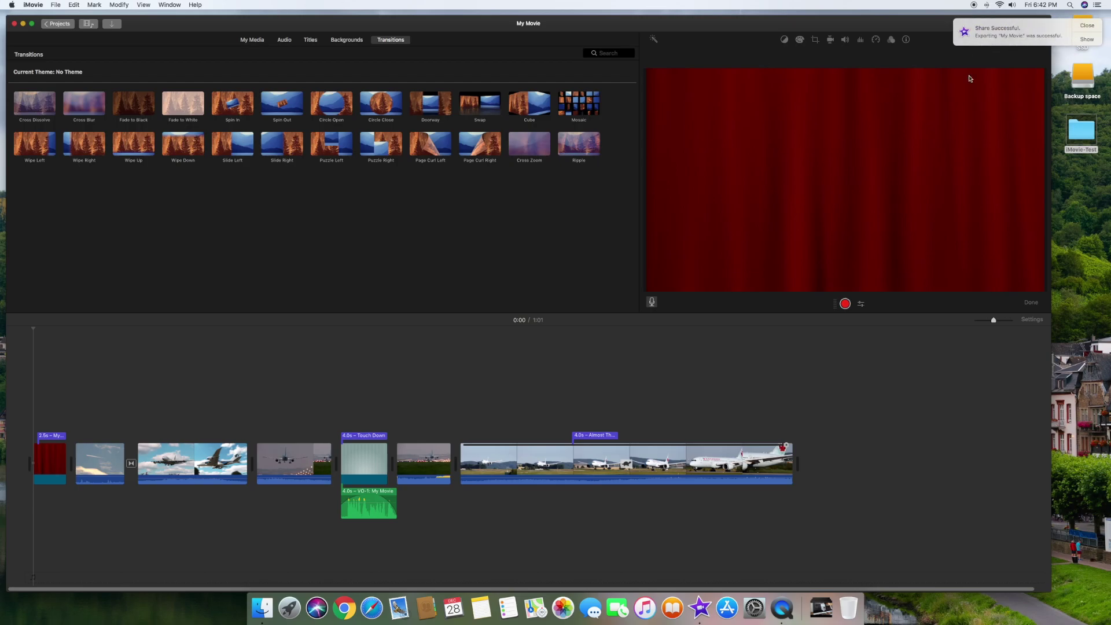
{"action": "left_click", "coordinate": [1090, 27]}
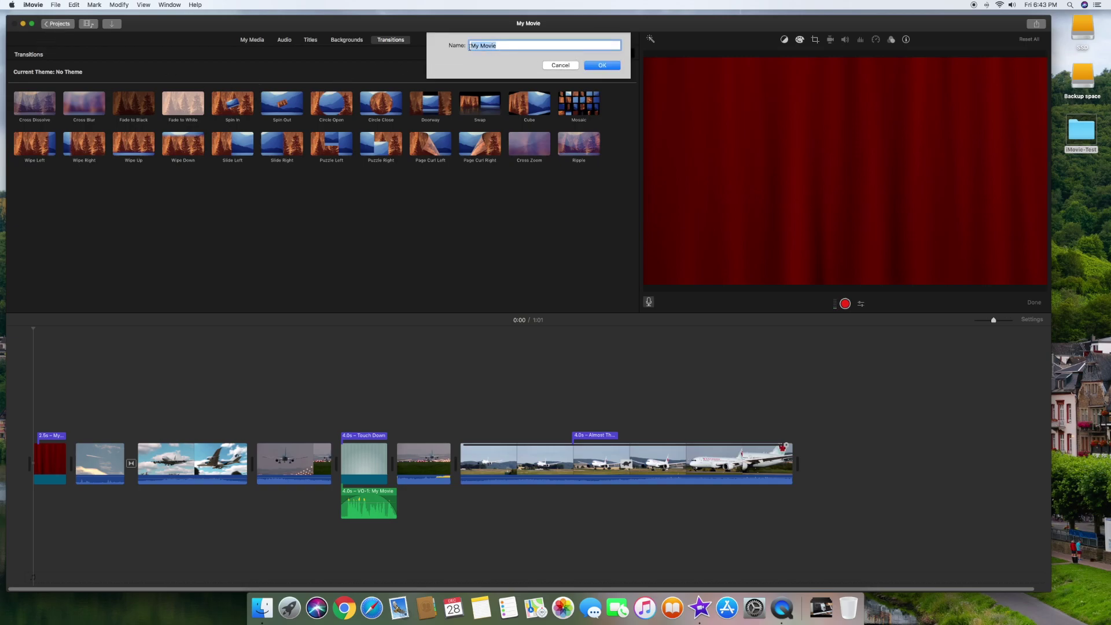
Save the project under the name my-1stmovie
{"action": "type", "text": "my-1stm"}
{"action": "left_click", "coordinate": [604, 64]}
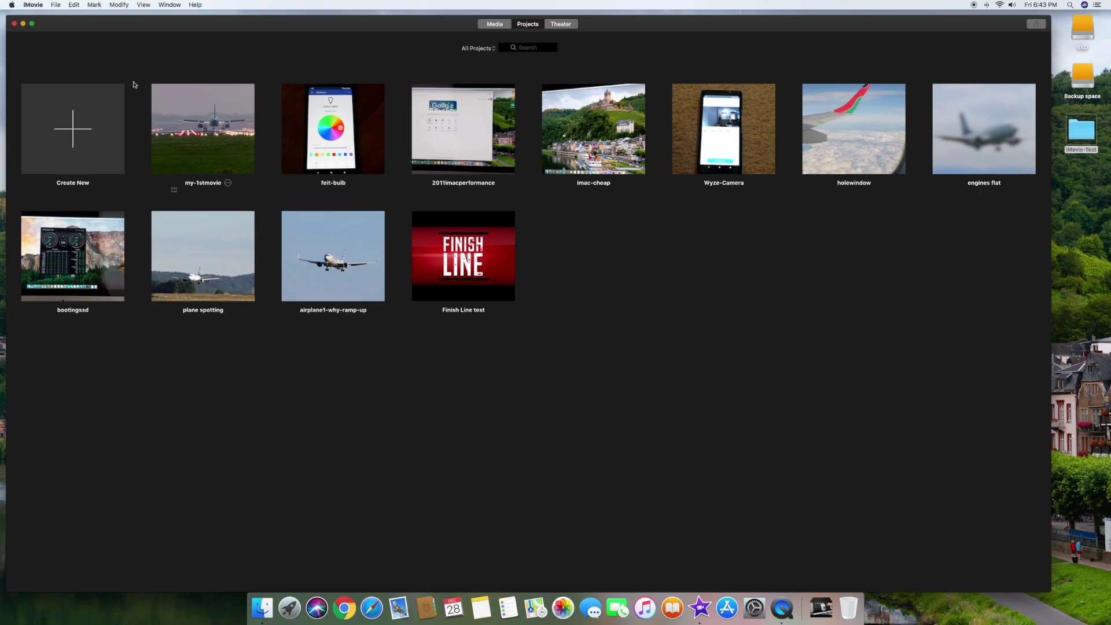
Switch to Finder and open the Documents folder to locate the exported files
{"action": "left_click", "coordinate": [24, 25]}
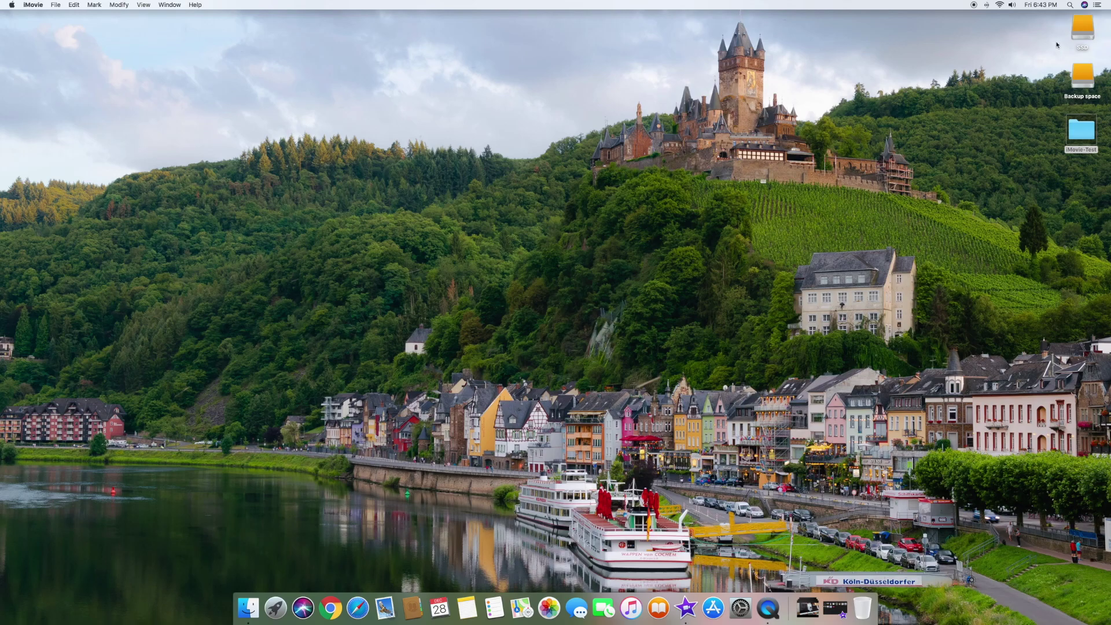
{"action": "double_click", "coordinate": [1090, 28]}
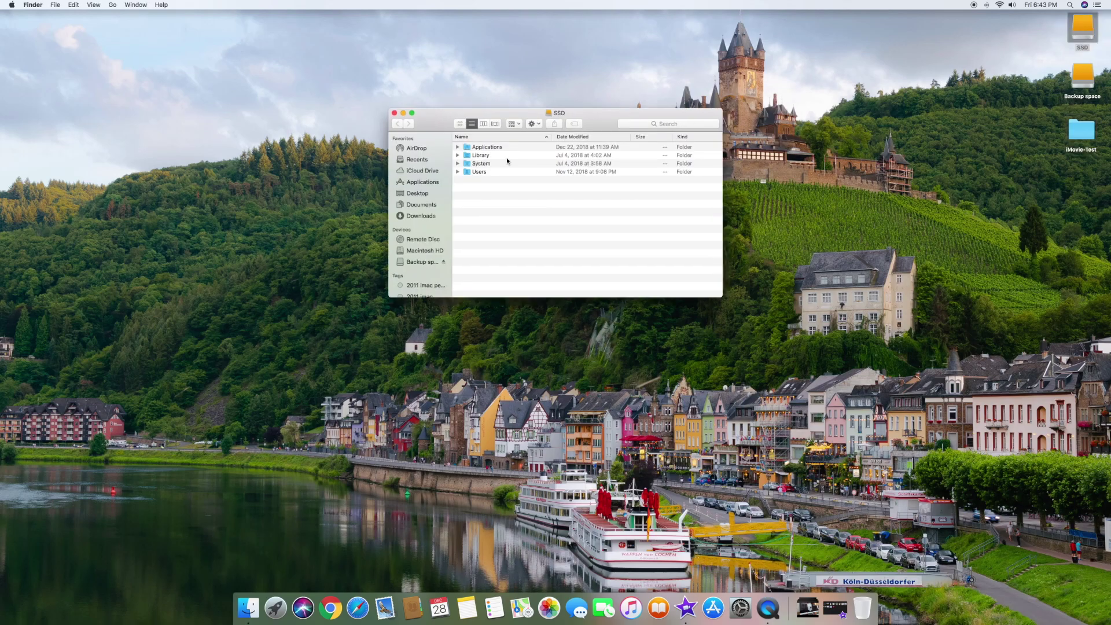
{"action": "left_click", "coordinate": [422, 206]}
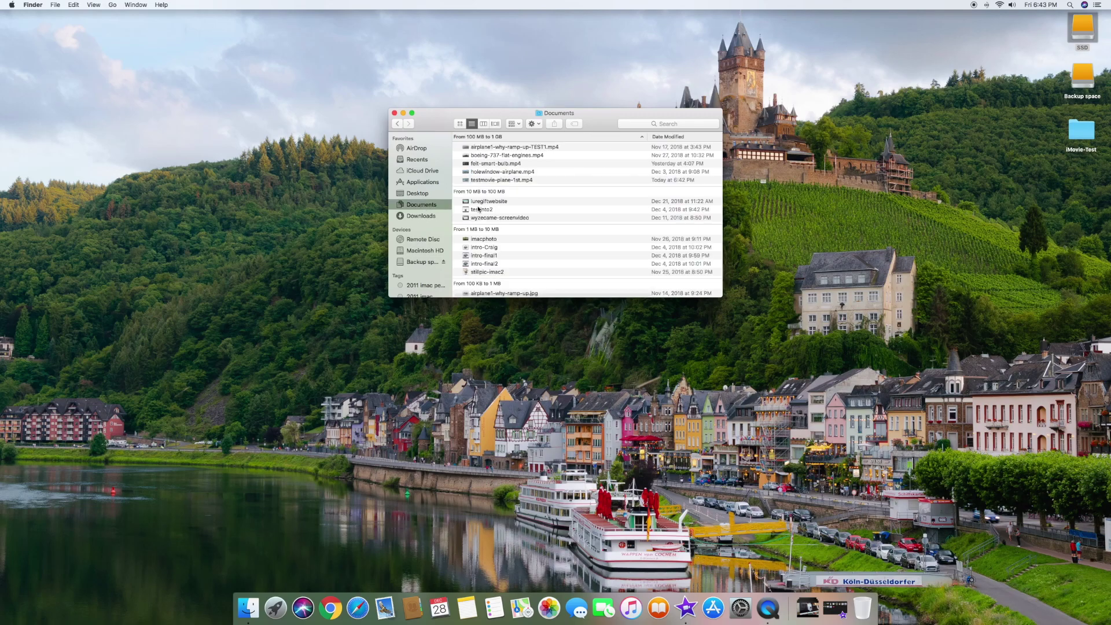
Open testmovie-plane-1st.mp4 from the Documents folder in QuickTime Player and play the exported movie through to the end
{"action": "scroll", "coordinate": [533, 210], "scroll_direction": "down", "scroll_amount": 2}
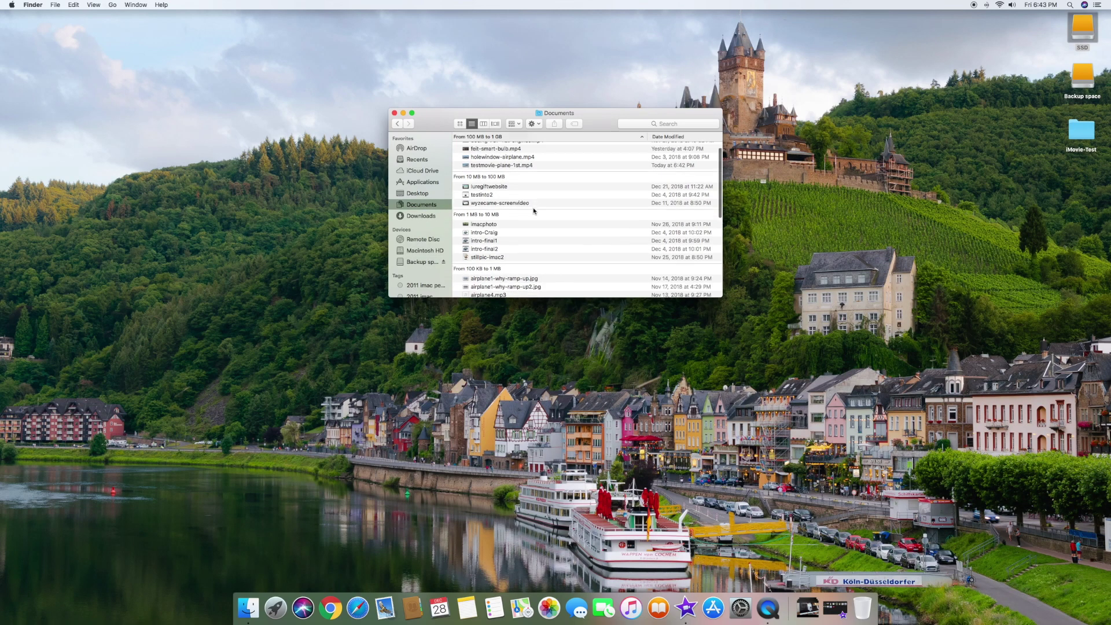
{"action": "scroll", "coordinate": [529, 172], "scroll_direction": "up", "scroll_amount": 1}
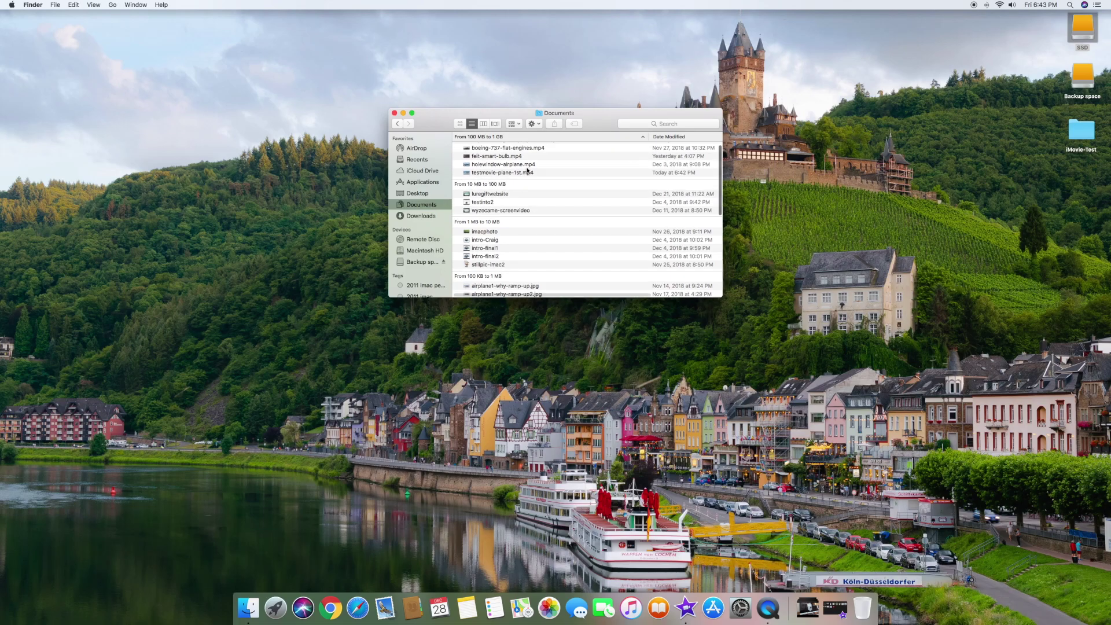
{"action": "double_click", "coordinate": [512, 171]}
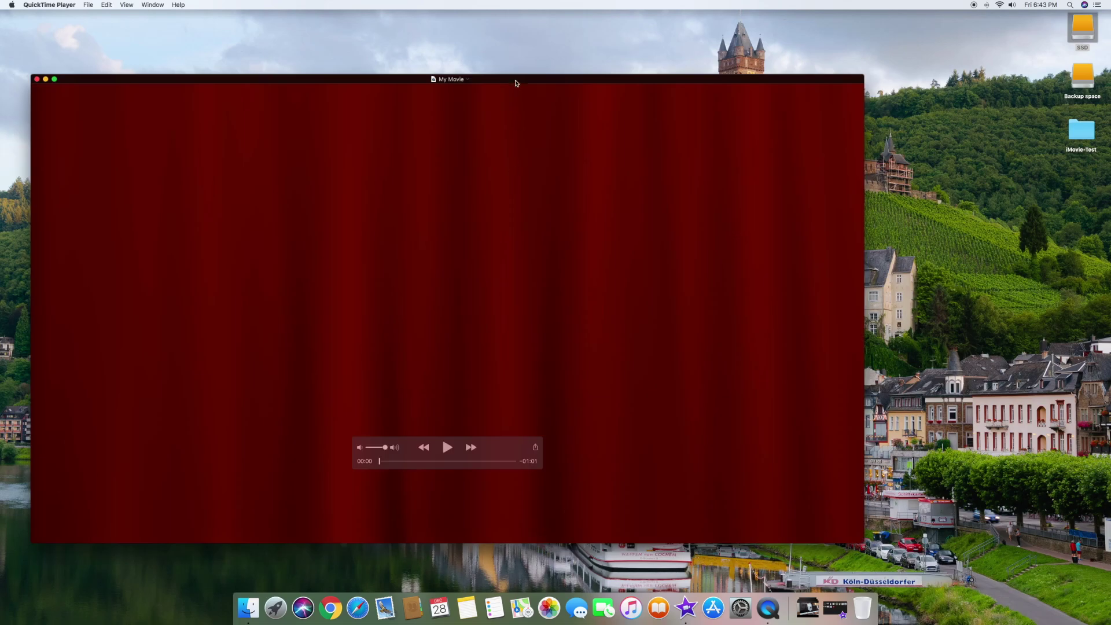
{"action": "left_click_drag", "start_coordinate": [516, 83], "coordinate": [616, 68]}
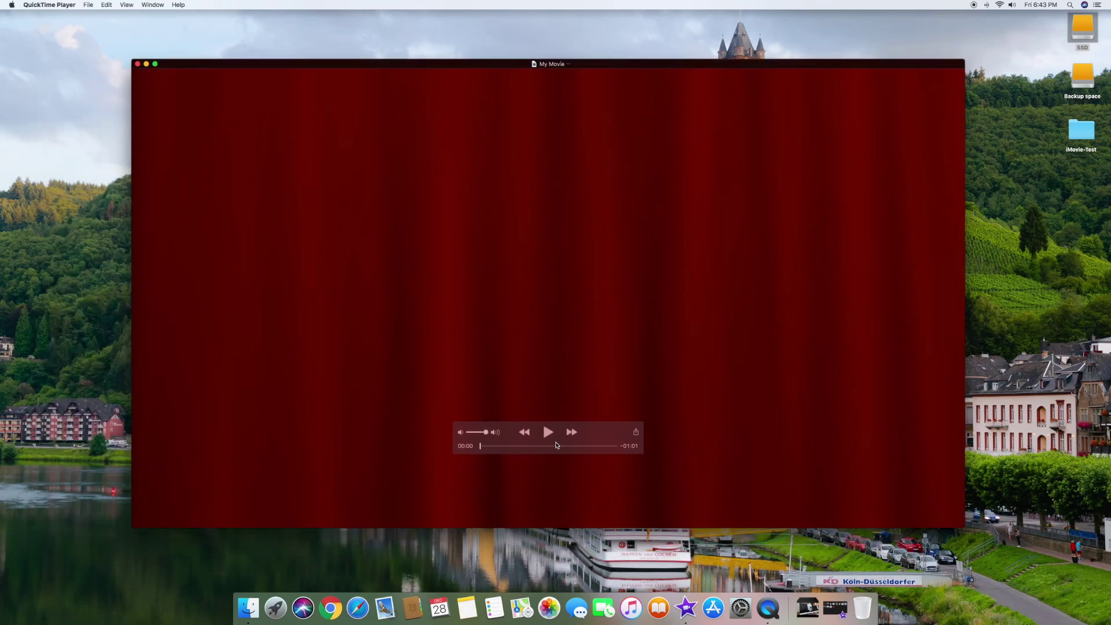
{"action": "left_click", "coordinate": [548, 432]}
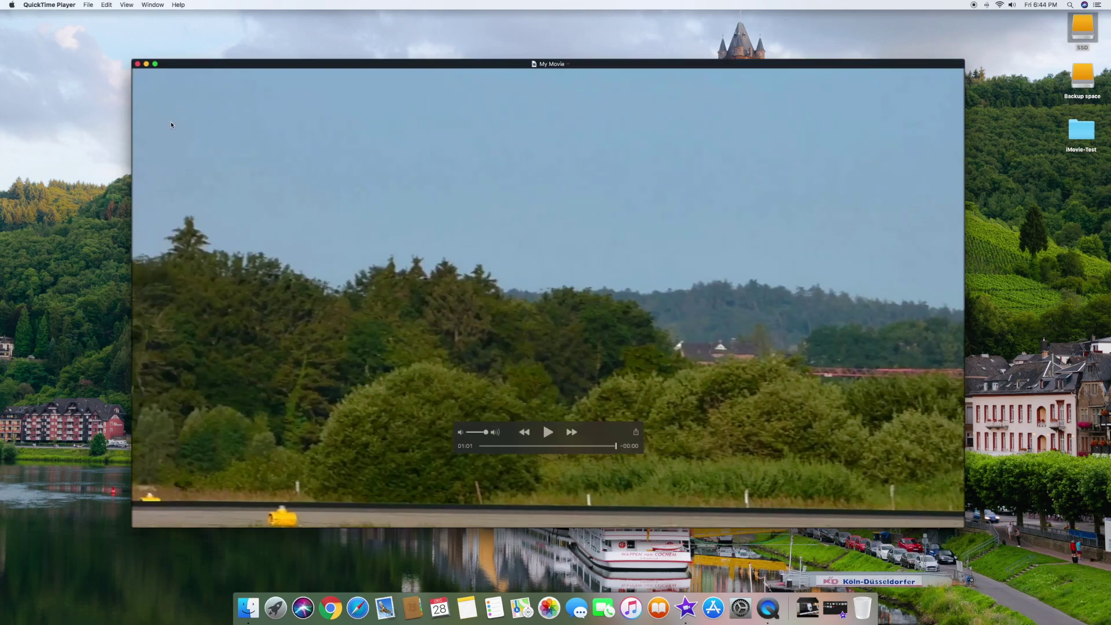
Close the movie player window and the Finder window showing the Documents folder
{"action": "left_click", "coordinate": [138, 64]}
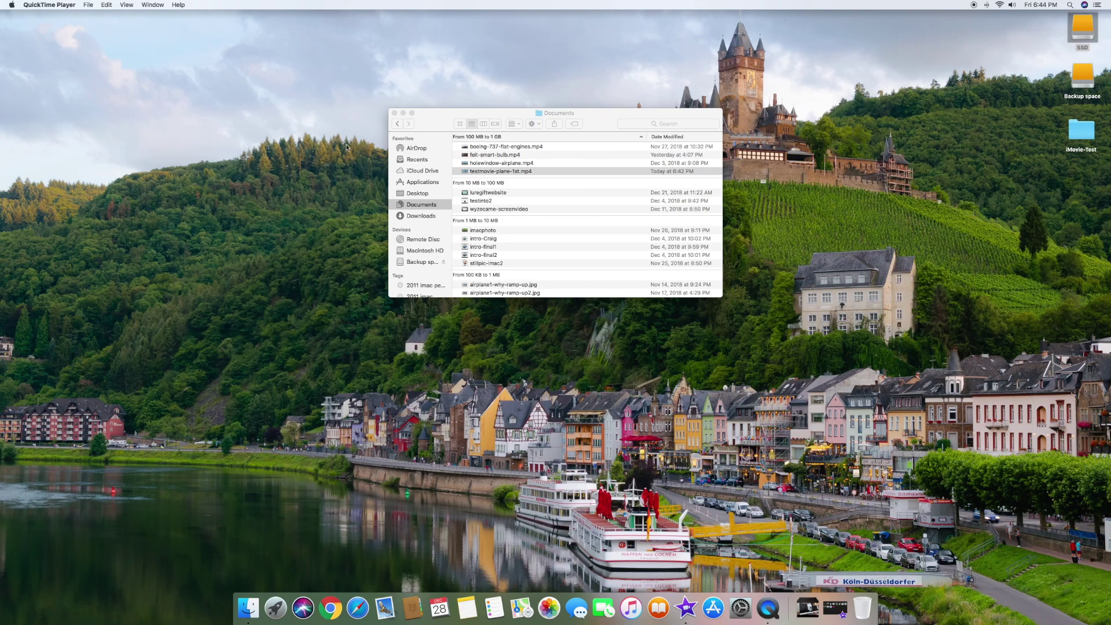
{"action": "left_click", "coordinate": [395, 113]}
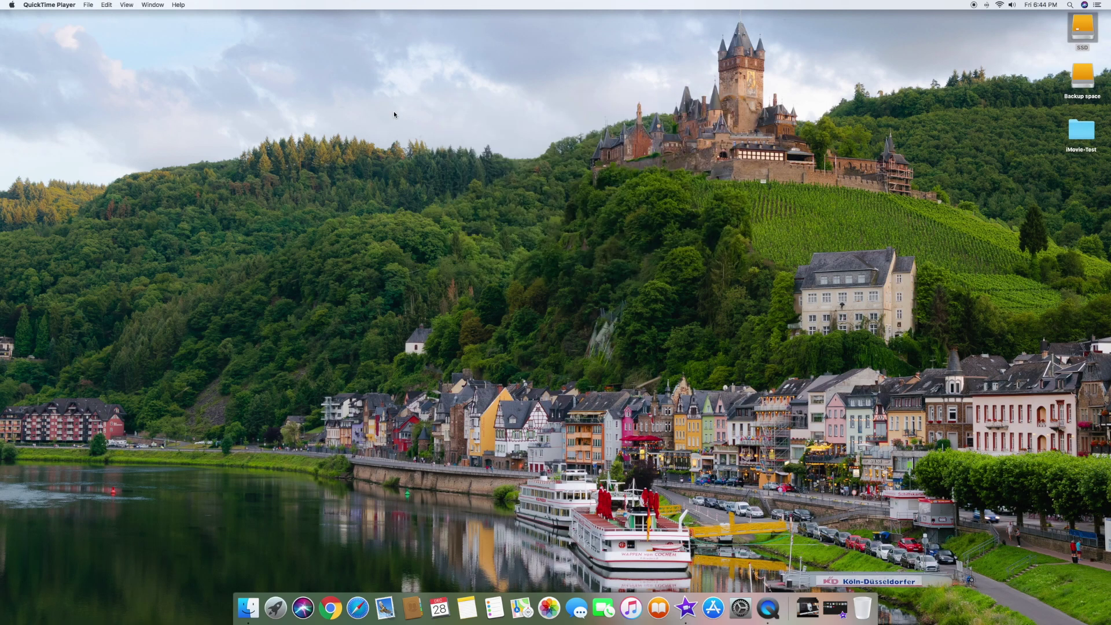